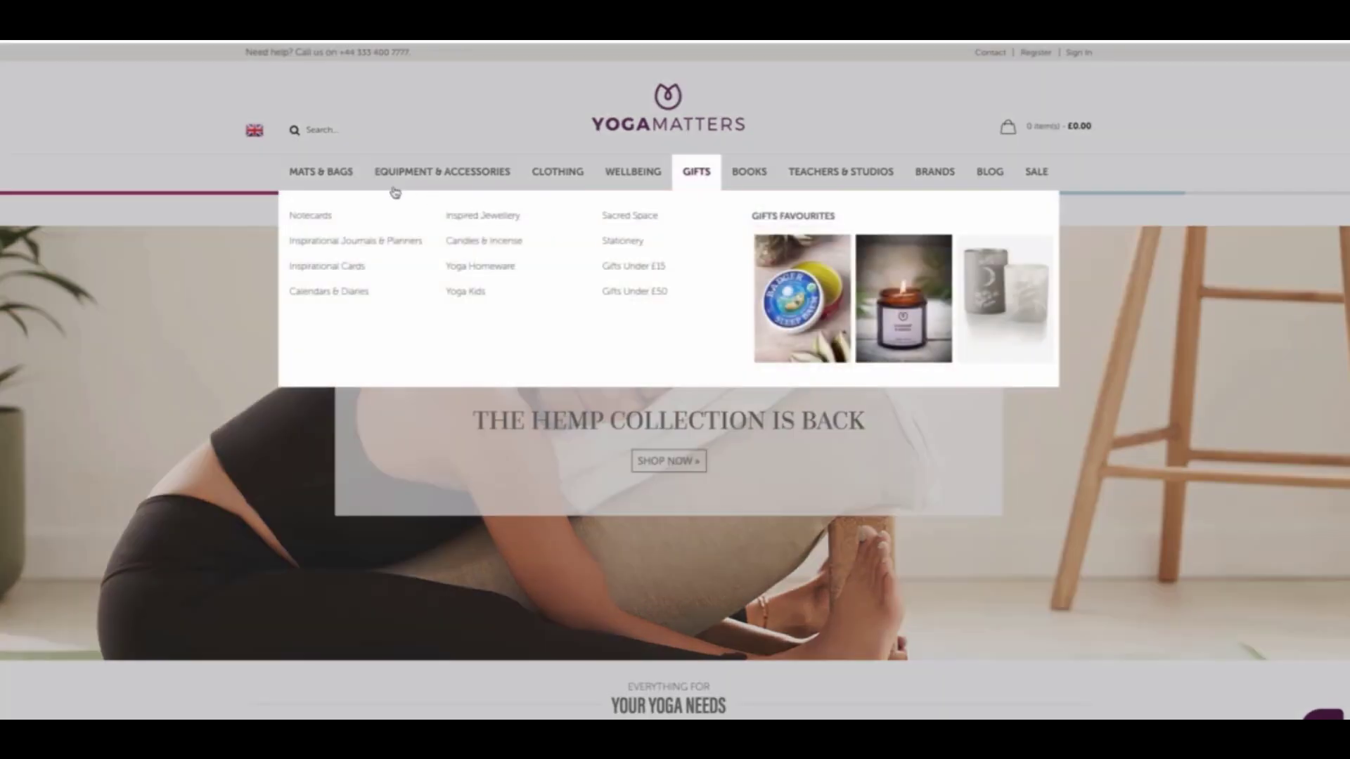
Review the product categories under Mats & Bags on the Yogamatters shop site
{"action": "mouse_move", "coordinate": [344, 186]}
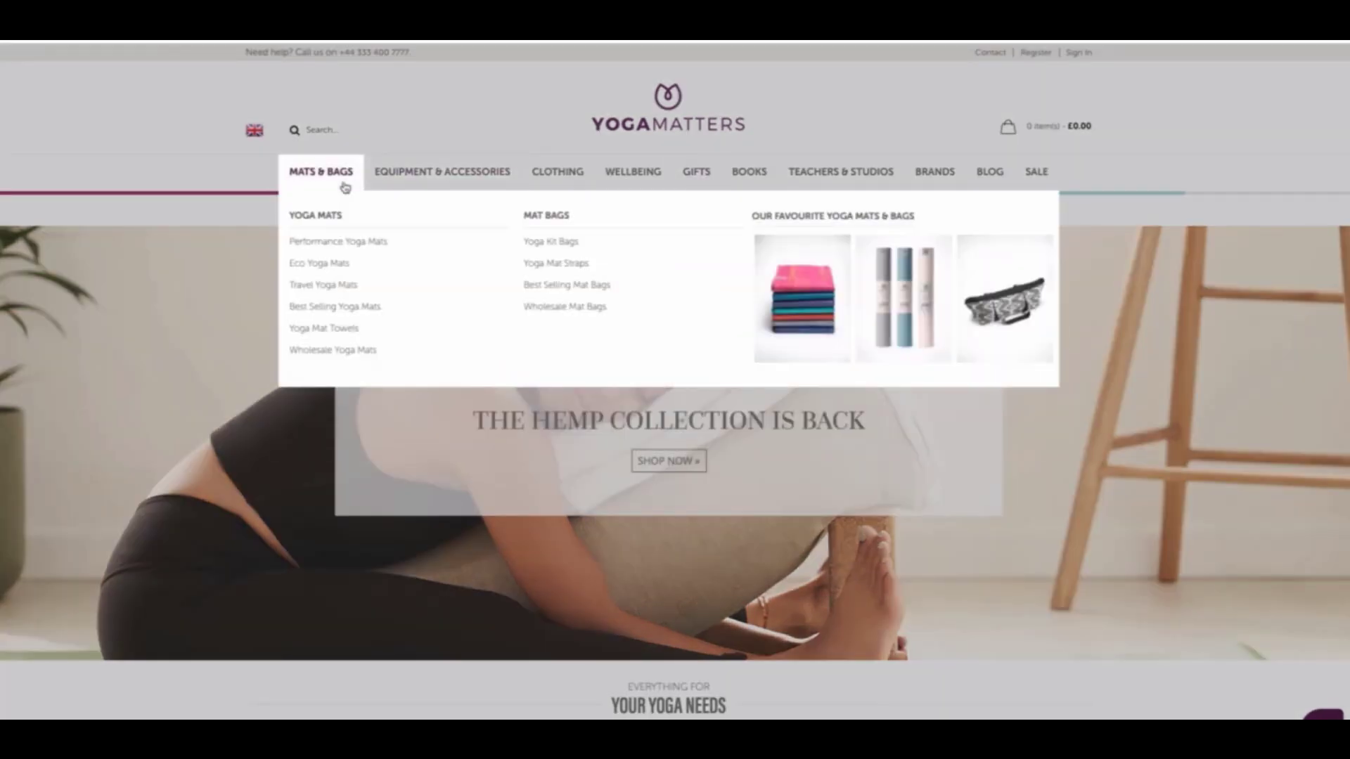
{"action": "mouse_move", "coordinate": [415, 184]}
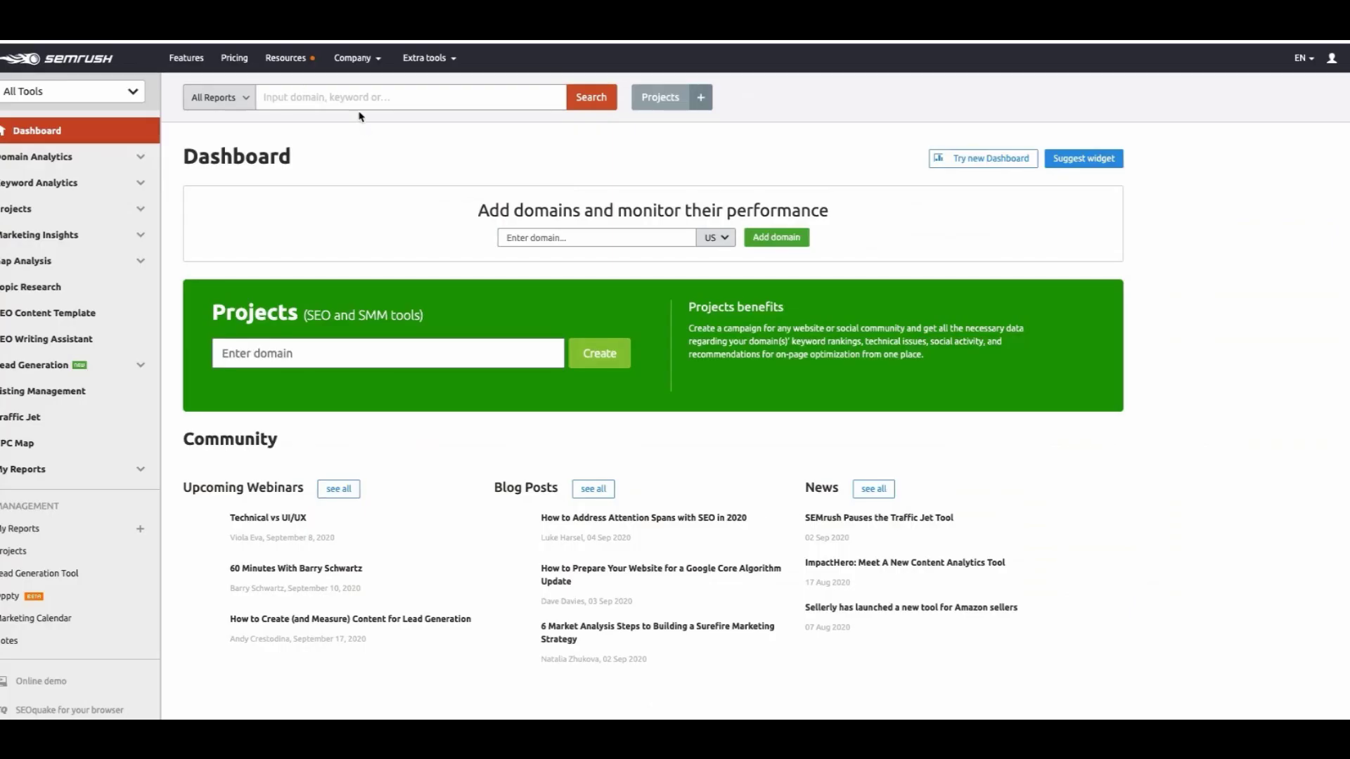
Switch to Semrush and look up the keyword "yoga mats" across all reports
{"action": "left_click", "coordinate": [357, 99]}
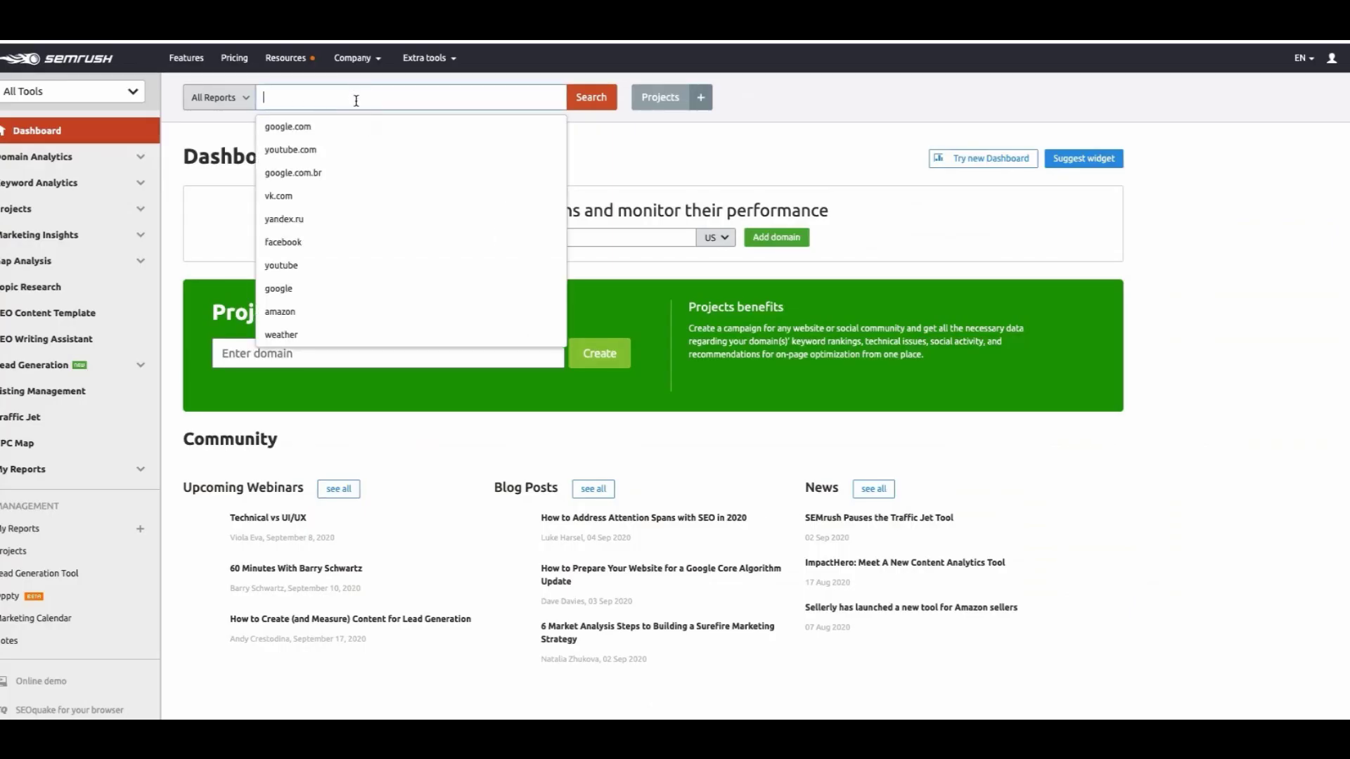
{"action": "type", "text": "y"}
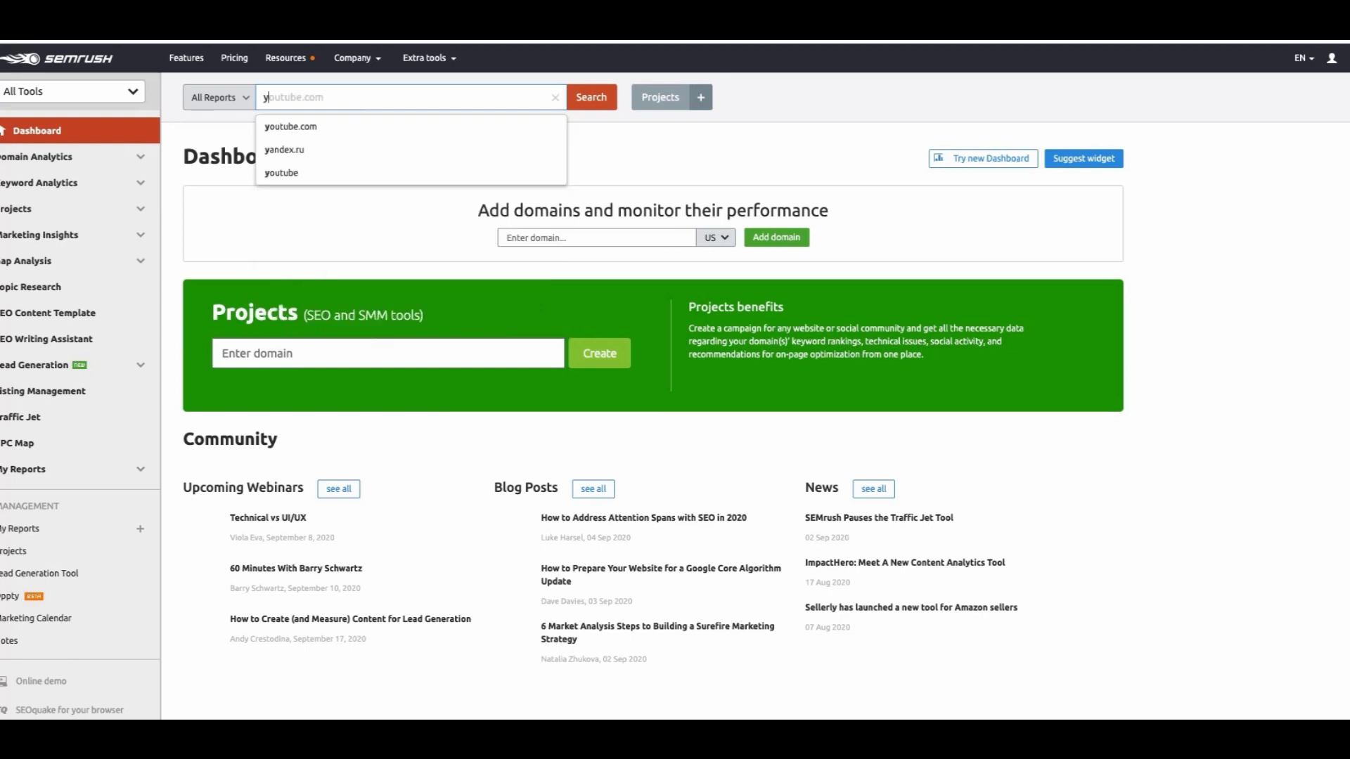
{"action": "type", "text": "oga mats"}
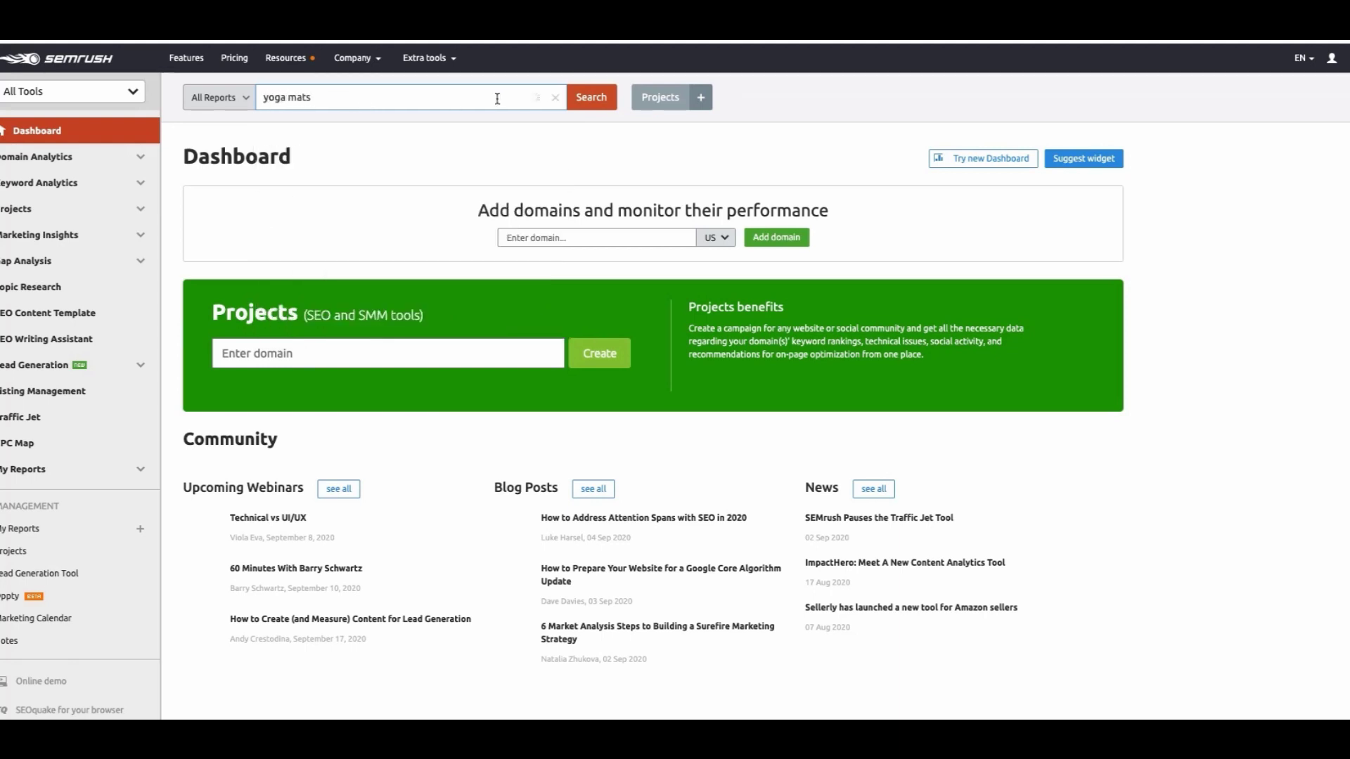
{"action": "left_click", "coordinate": [582, 98]}
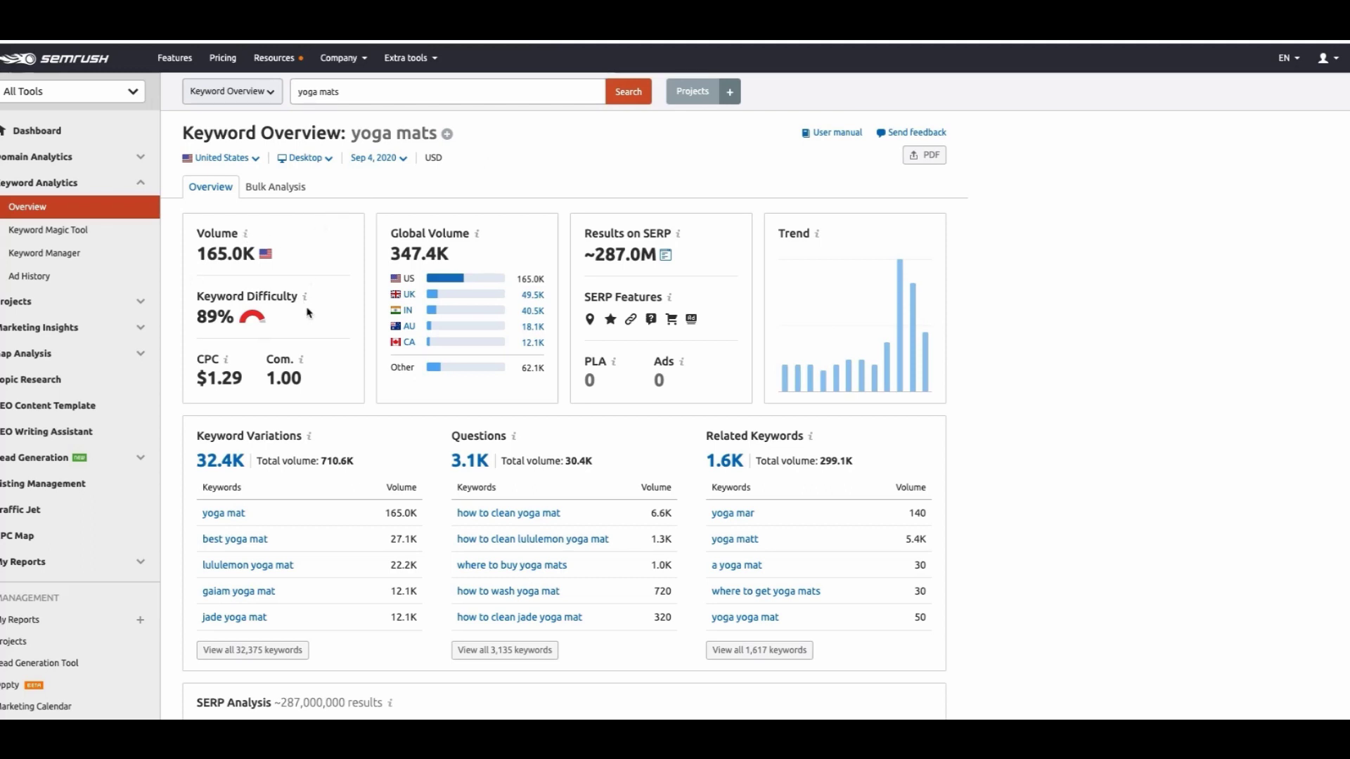
Examine the United States search volume for "yoga mats" in the keyword overview
{"action": "double_click", "coordinate": [202, 253]}
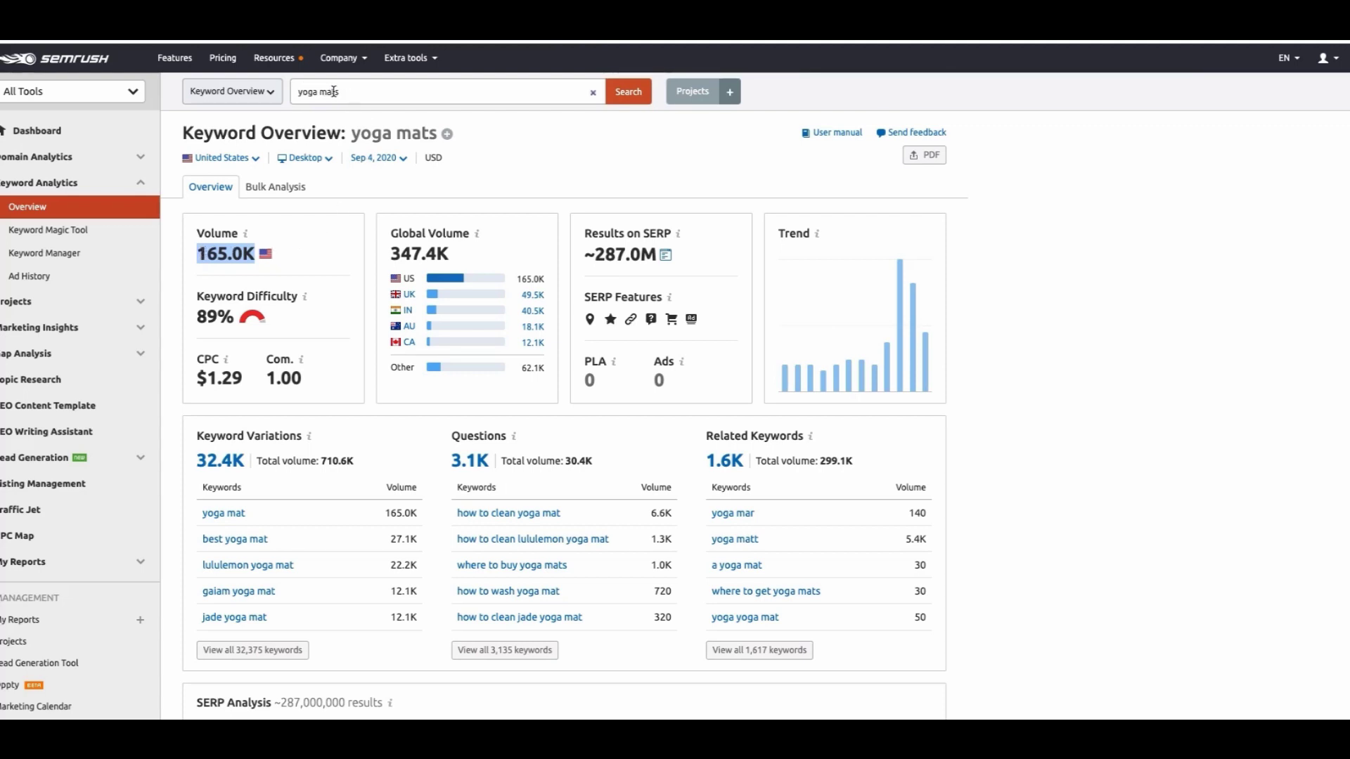
{"action": "left_click", "coordinate": [296, 264]}
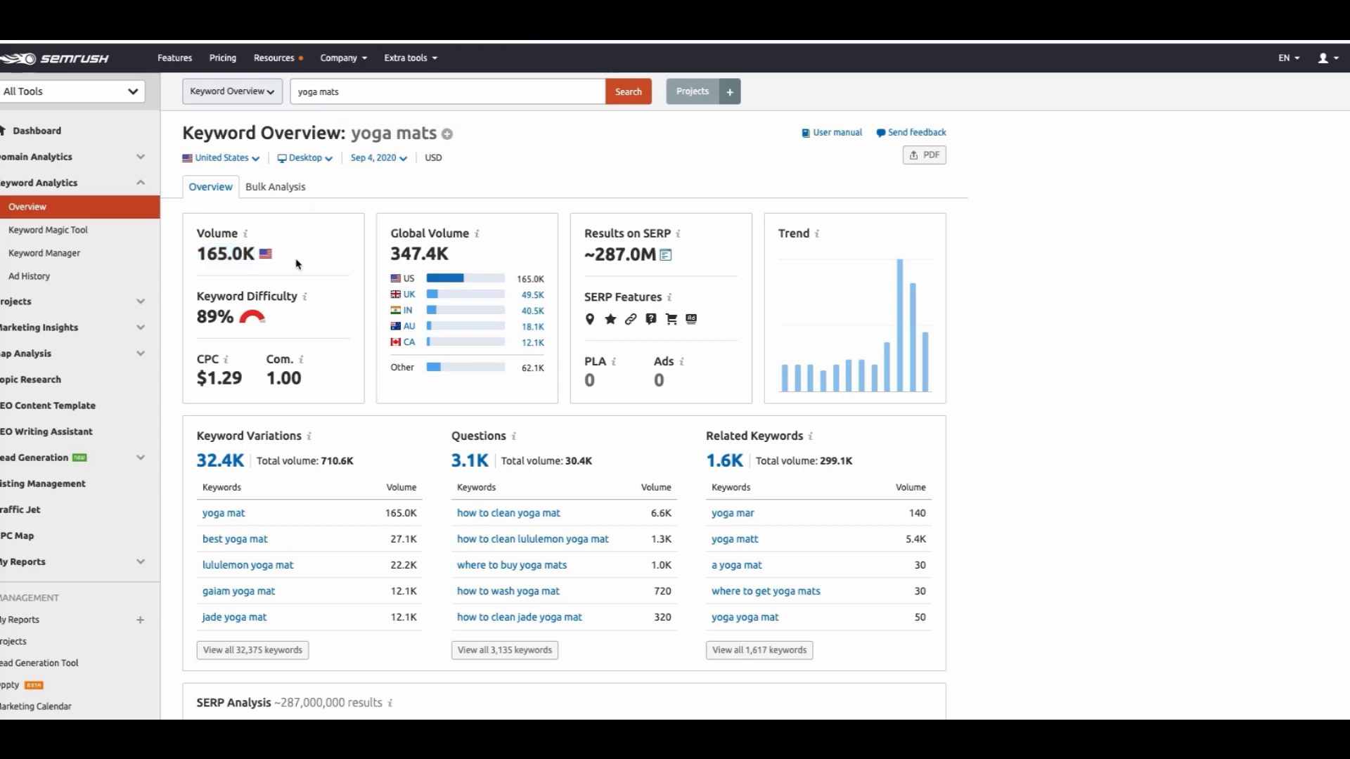
{"action": "left_click", "coordinate": [200, 255]}
{"action": "left_click_drag", "start_coordinate": [200, 255], "coordinate": [247, 255]}
{"action": "left_click", "coordinate": [299, 259]}
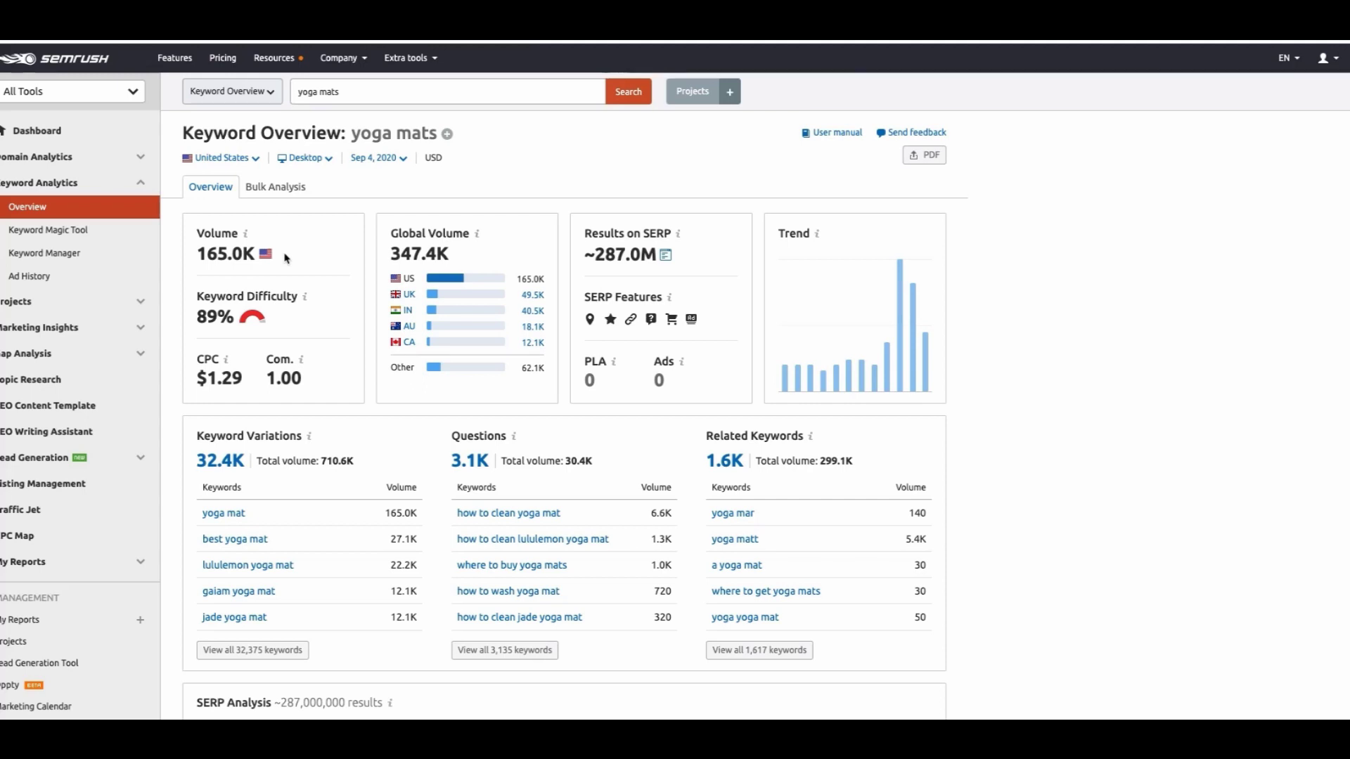
View the "yoga mats" overview for the United Kingdom and return the country to United States
{"action": "left_click", "coordinate": [248, 161]}
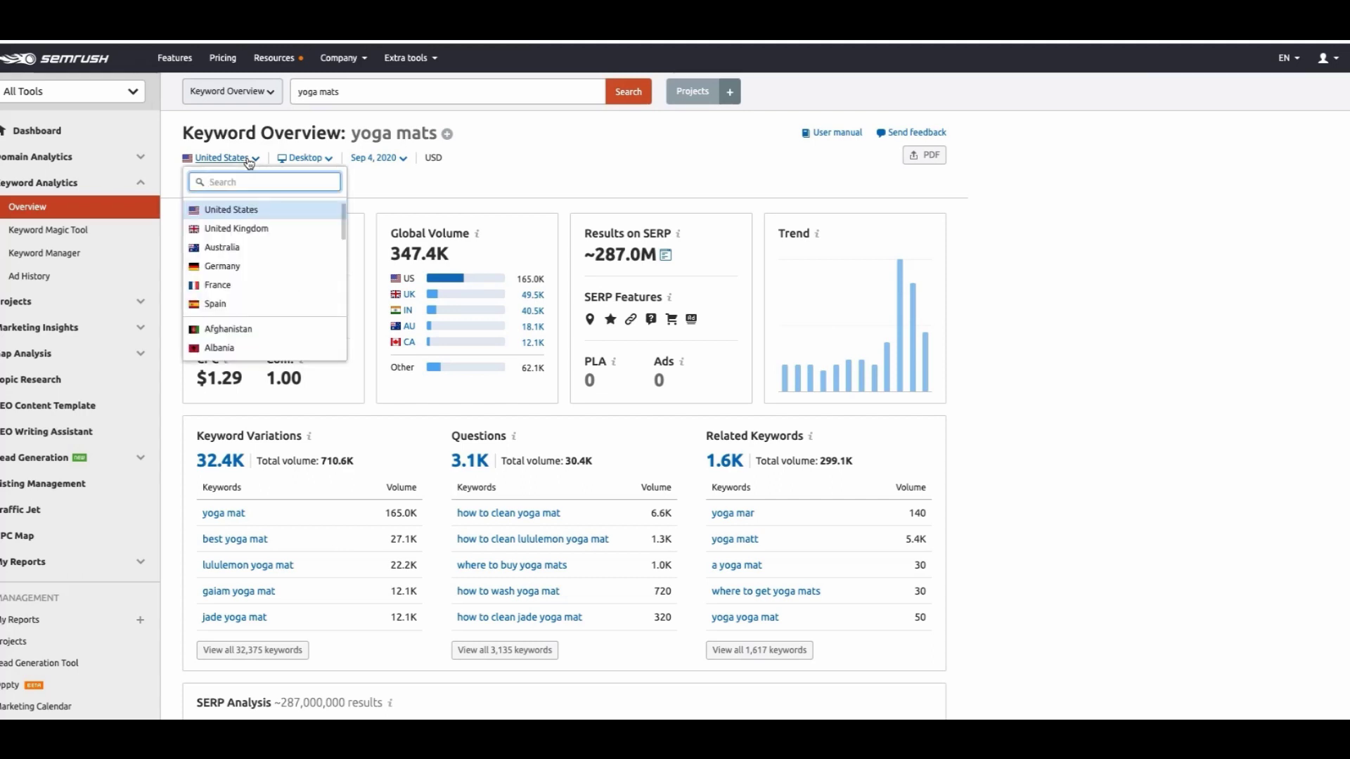
{"action": "left_click", "coordinate": [258, 228]}
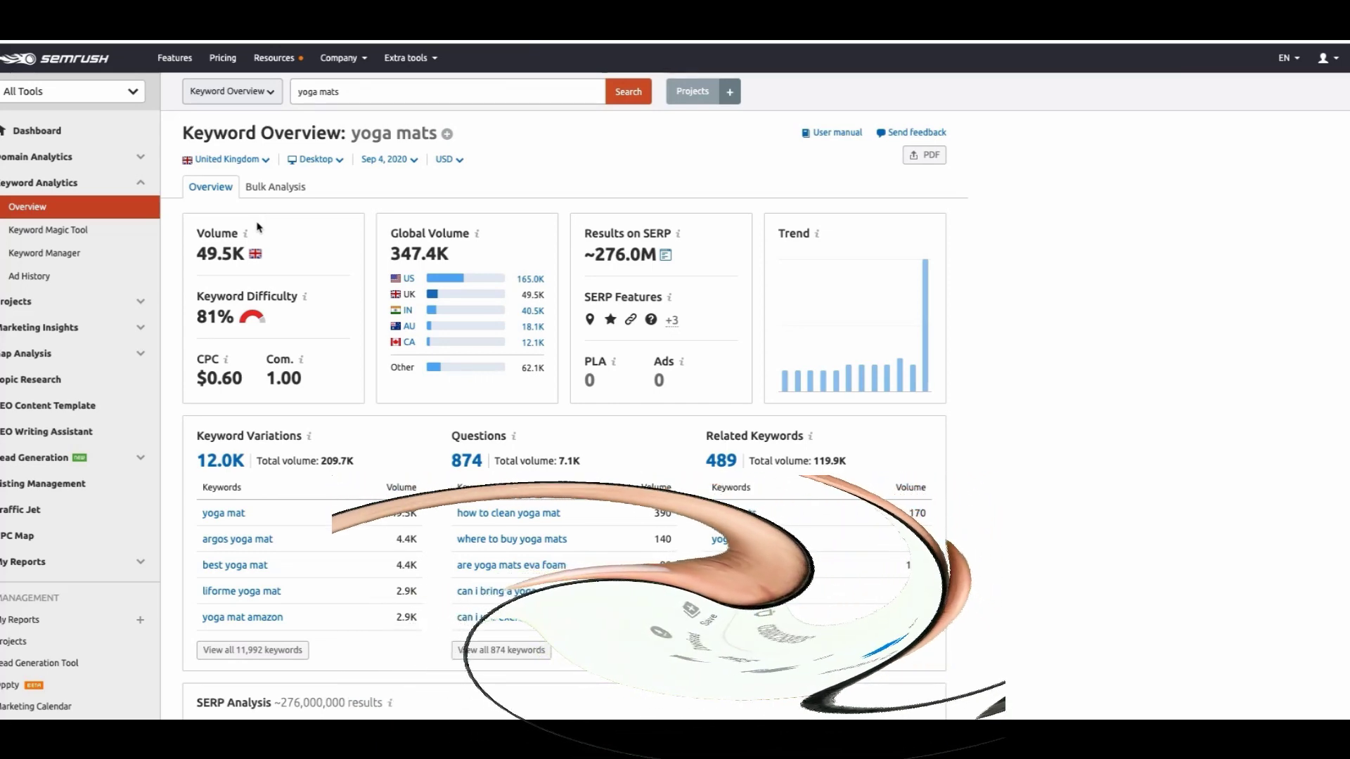
{"action": "left_click", "coordinate": [237, 160]}
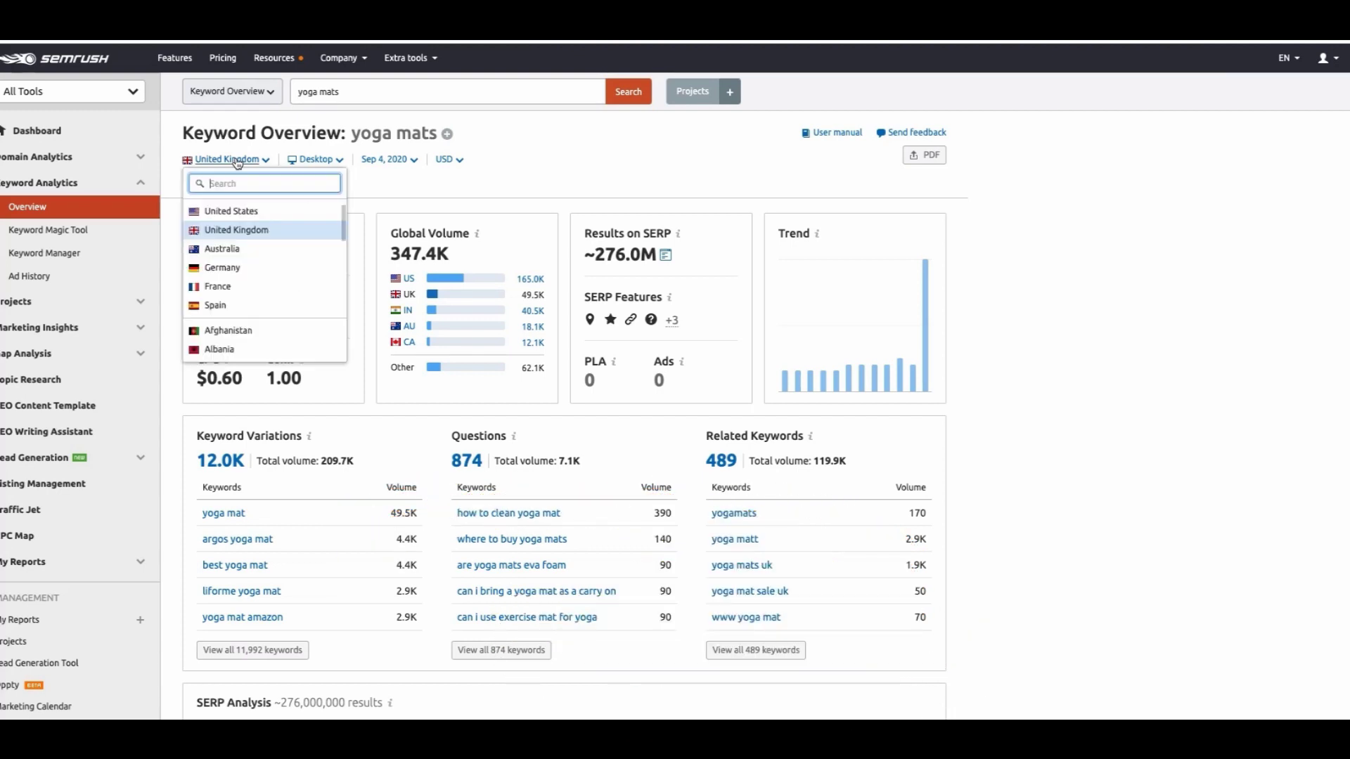
{"action": "left_click", "coordinate": [260, 213]}
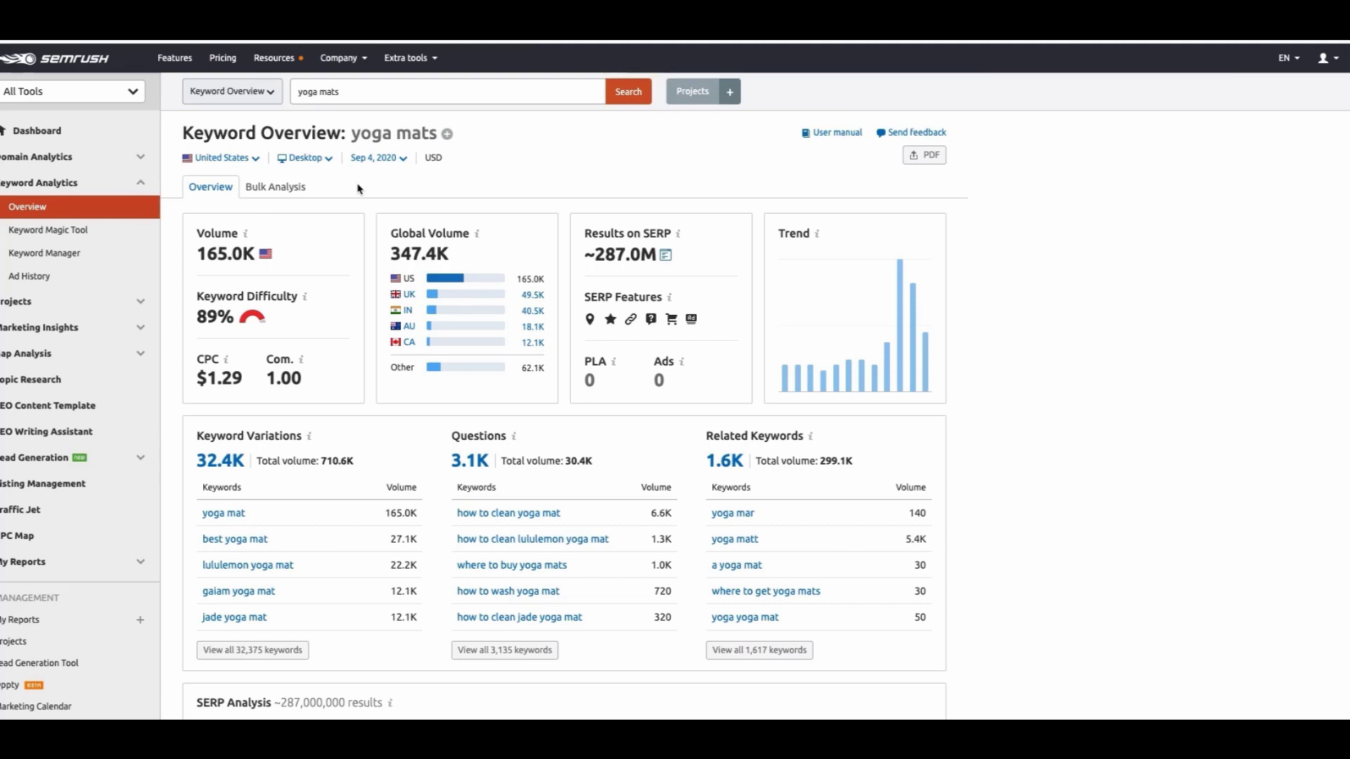
Examine the keyword variations of "yoga mats" and their search volumes in the overview
{"action": "scroll", "coordinate": [357, 189], "scroll_direction": "down", "scroll_amount": 2}
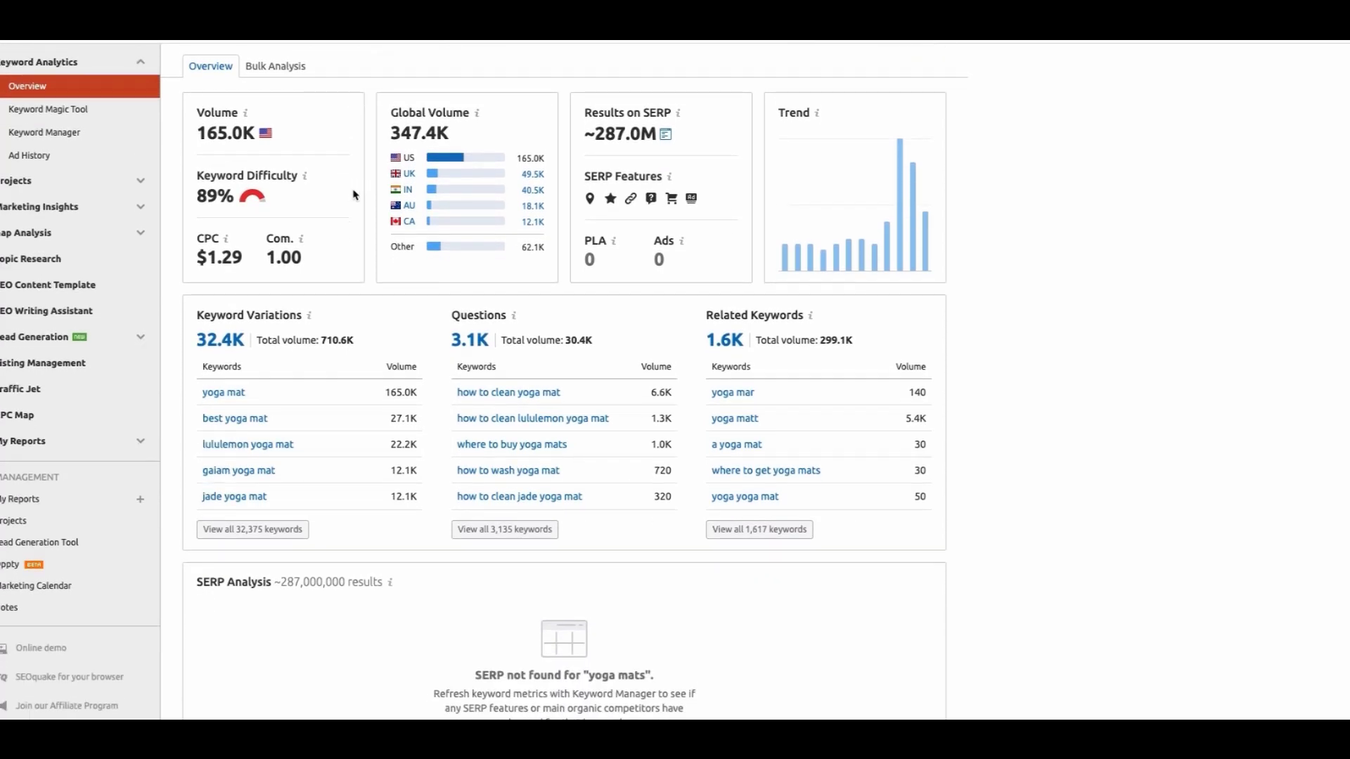
{"action": "triple_click", "coordinate": [215, 313]}
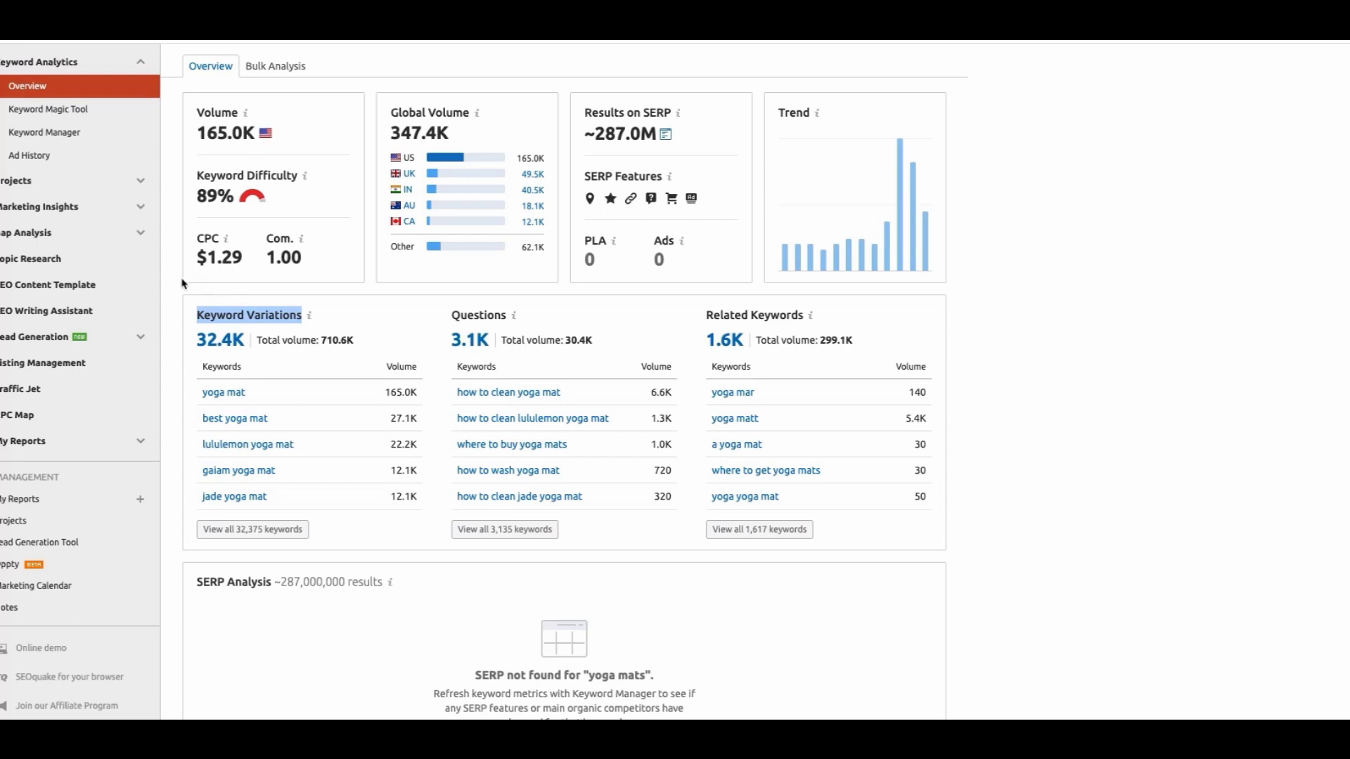
{"action": "left_click", "coordinate": [175, 336]}
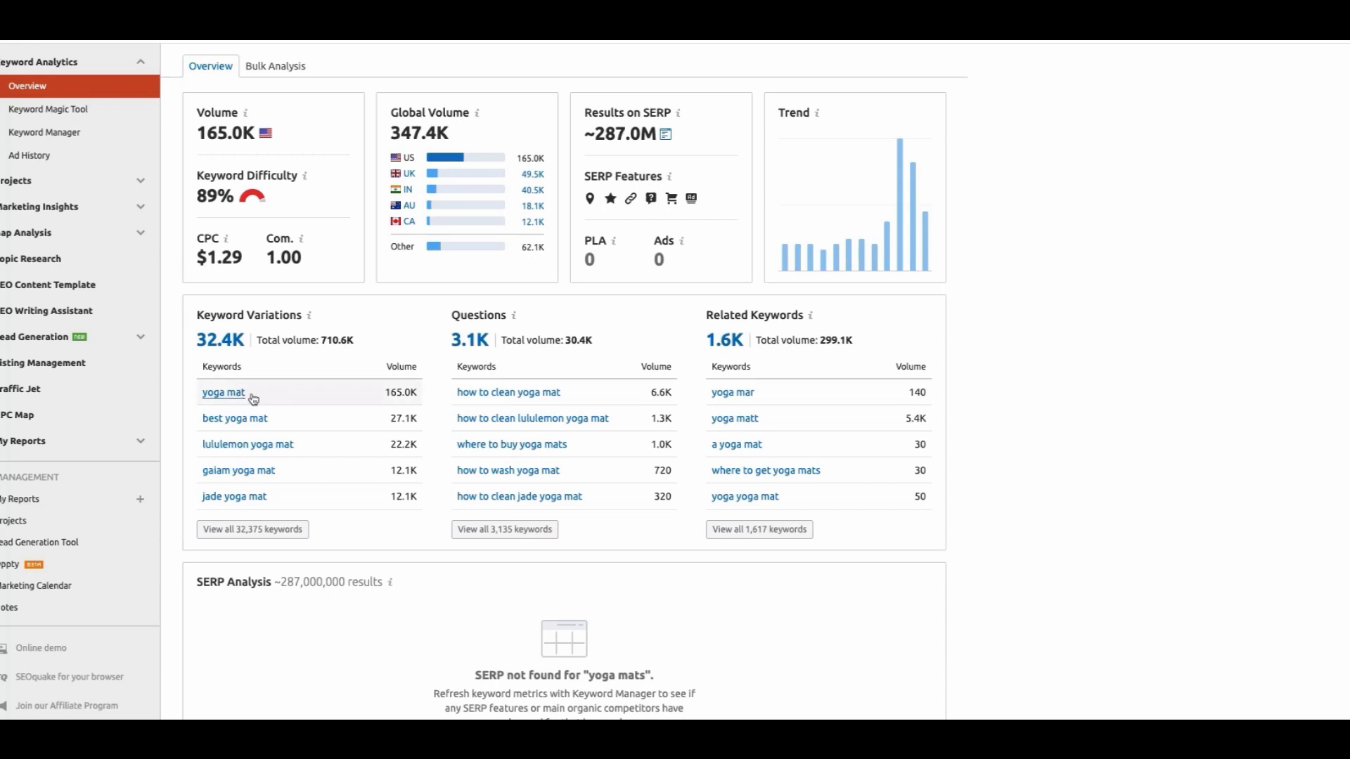
{"action": "double_click", "coordinate": [392, 389]}
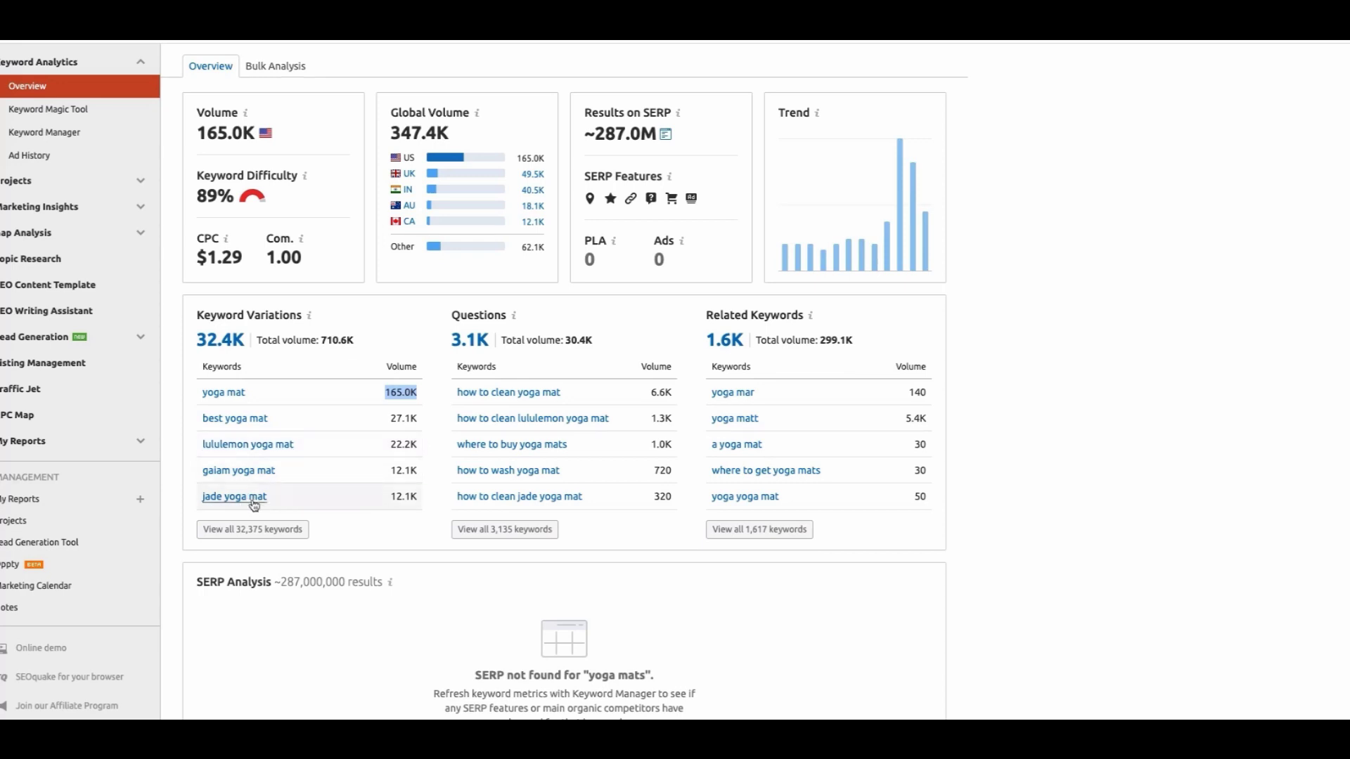
{"action": "left_click", "coordinate": [366, 532]}
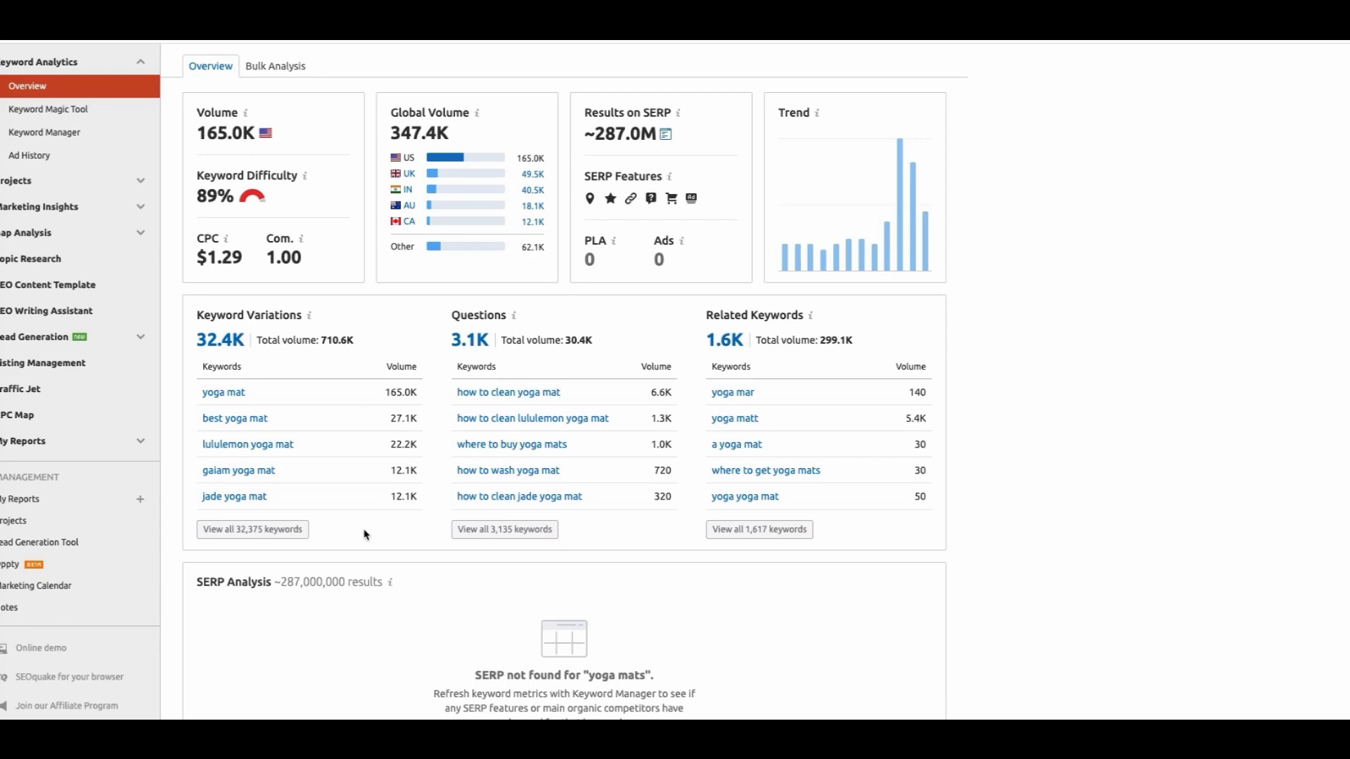
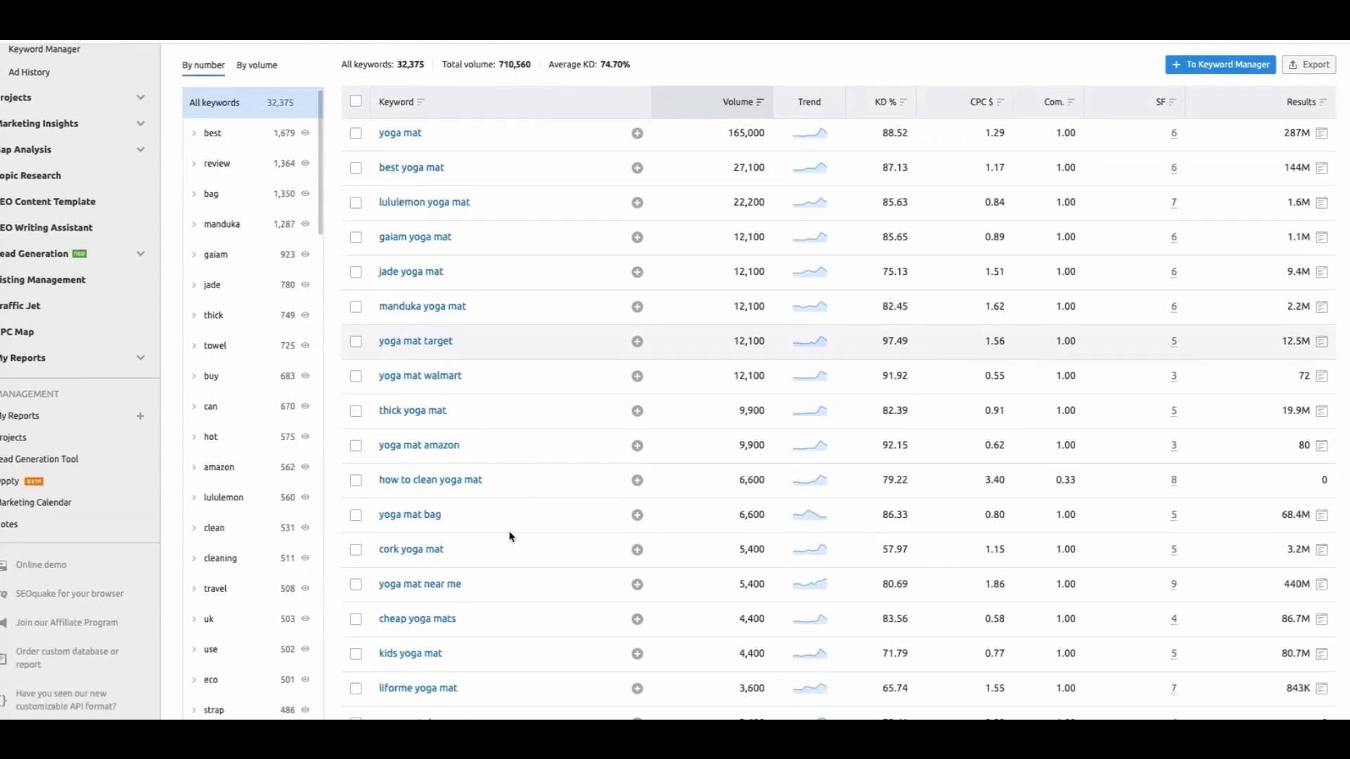
Examine the full broad-match list of yoga mat keywords for product and category ideas, along with their search volumes
{"action": "scroll", "coordinate": [509, 536], "scroll_direction": "down", "scroll_amount": 5}
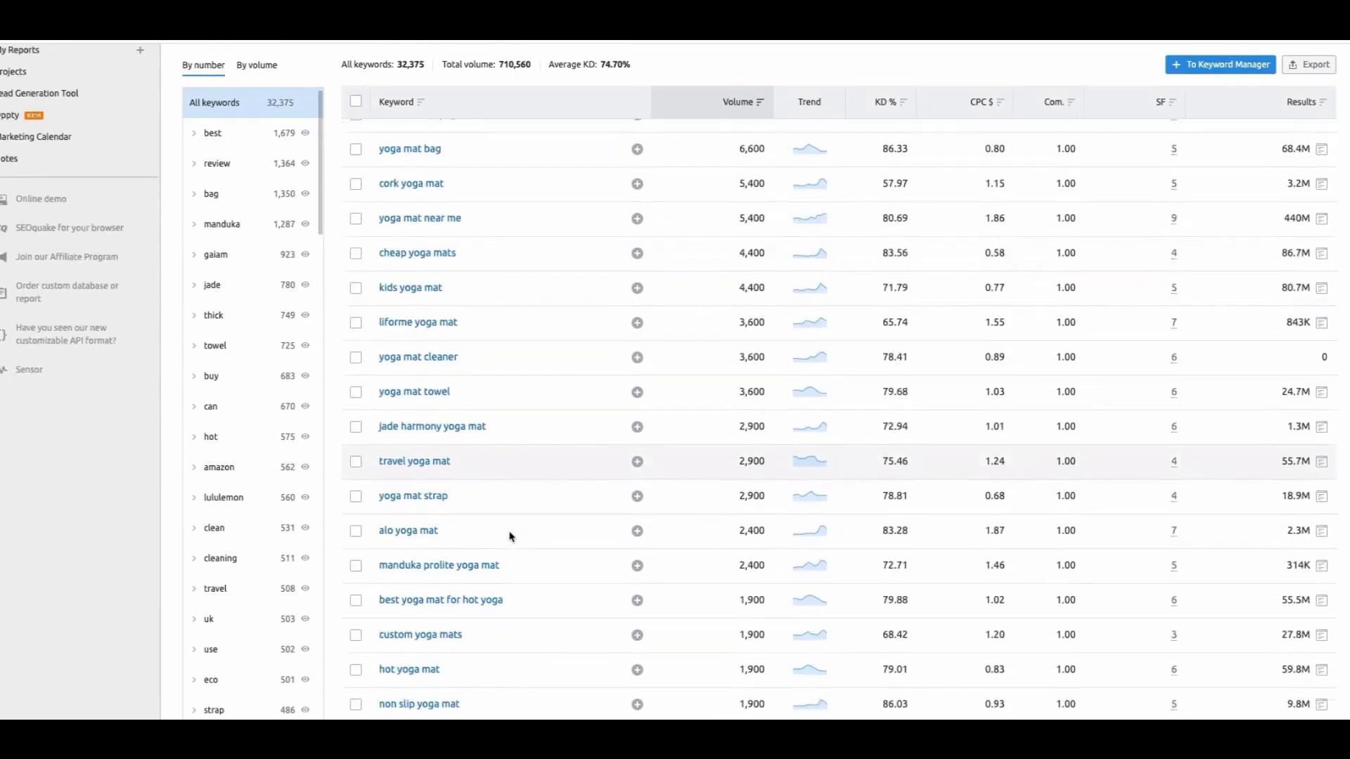
{"action": "scroll", "coordinate": [509, 537], "scroll_direction": "down", "scroll_amount": 2}
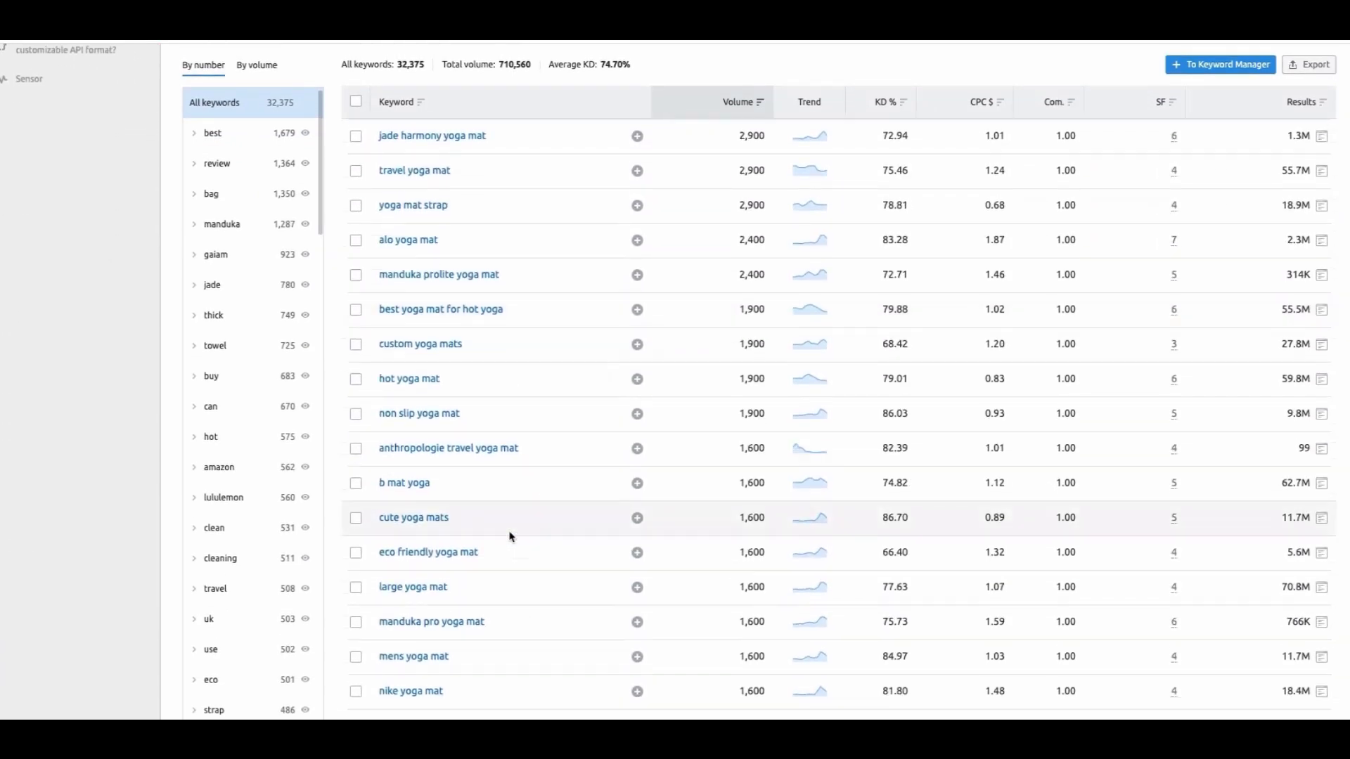
{"action": "scroll", "coordinate": [510, 536], "scroll_direction": "down", "scroll_amount": 4}
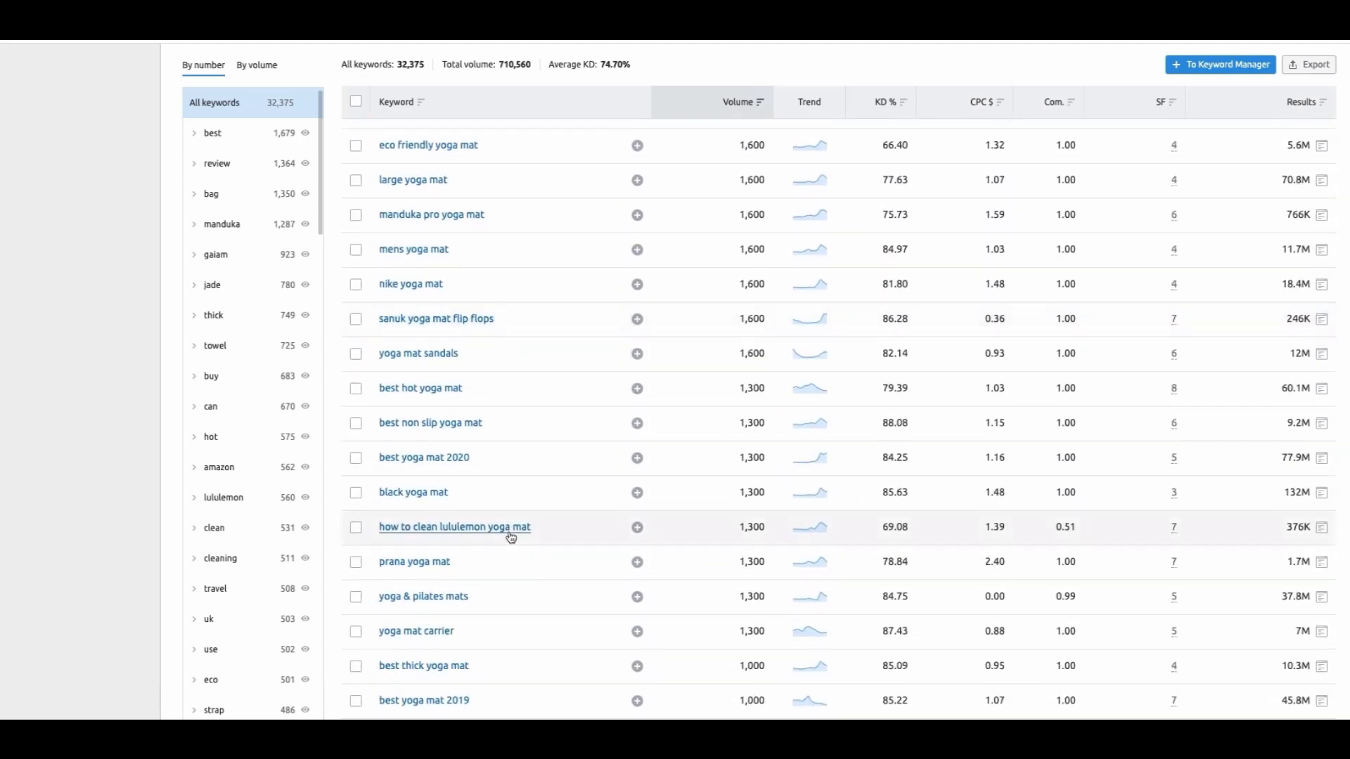
{"action": "scroll", "coordinate": [509, 536], "scroll_direction": "down", "scroll_amount": 2}
{"action": "scroll", "coordinate": [511, 538], "scroll_direction": "down", "scroll_amount": 2}
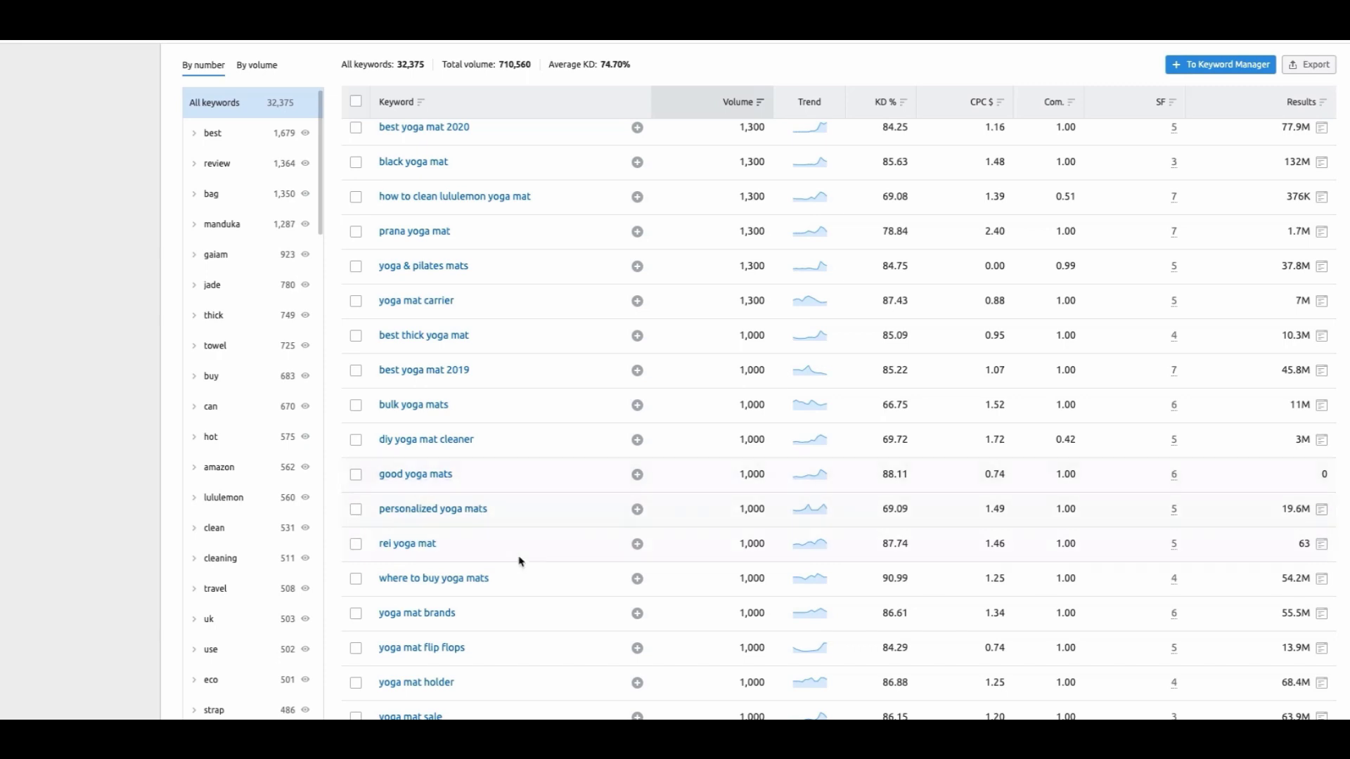
{"action": "scroll", "coordinate": [461, 623], "scroll_direction": "down", "scroll_amount": 1}
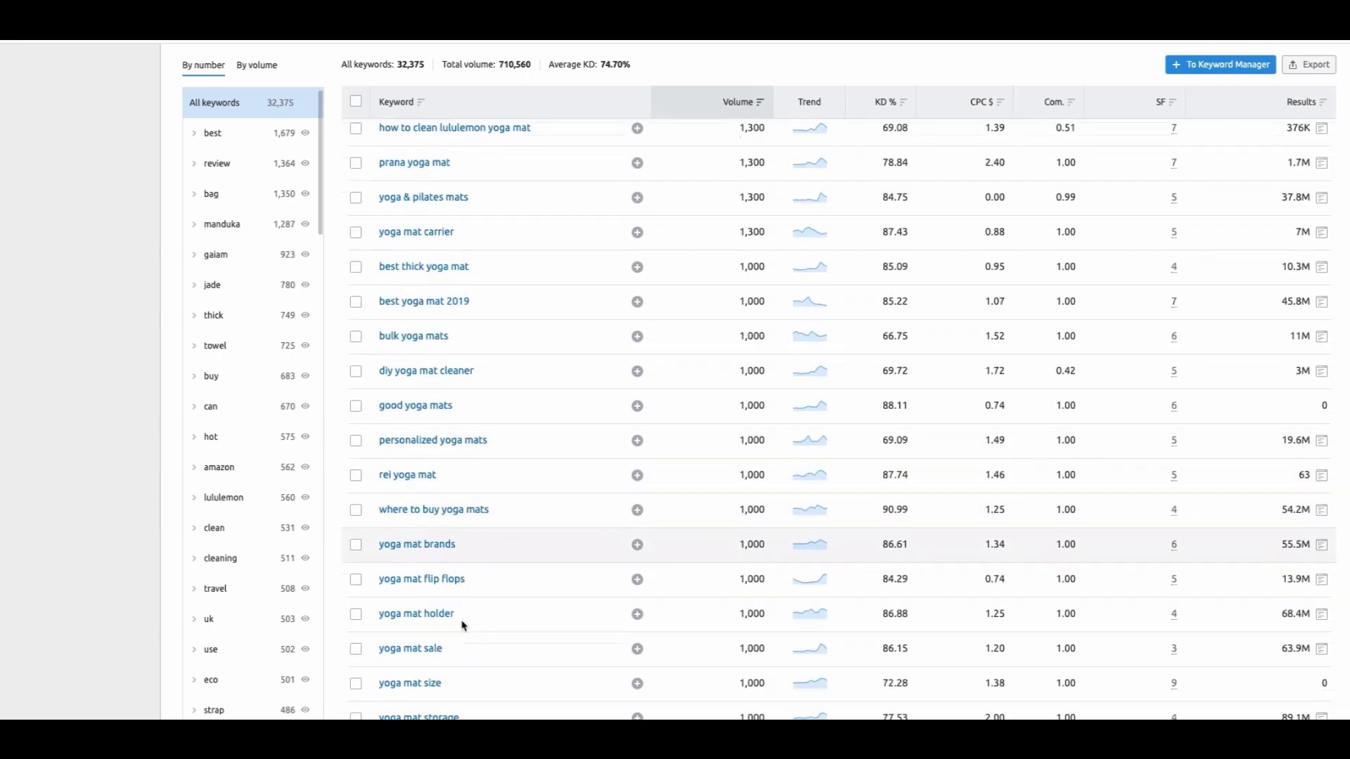
{"action": "scroll", "coordinate": [462, 625], "scroll_direction": "down", "scroll_amount": 1}
{"action": "scroll", "coordinate": [459, 551], "scroll_direction": "down", "scroll_amount": 1}
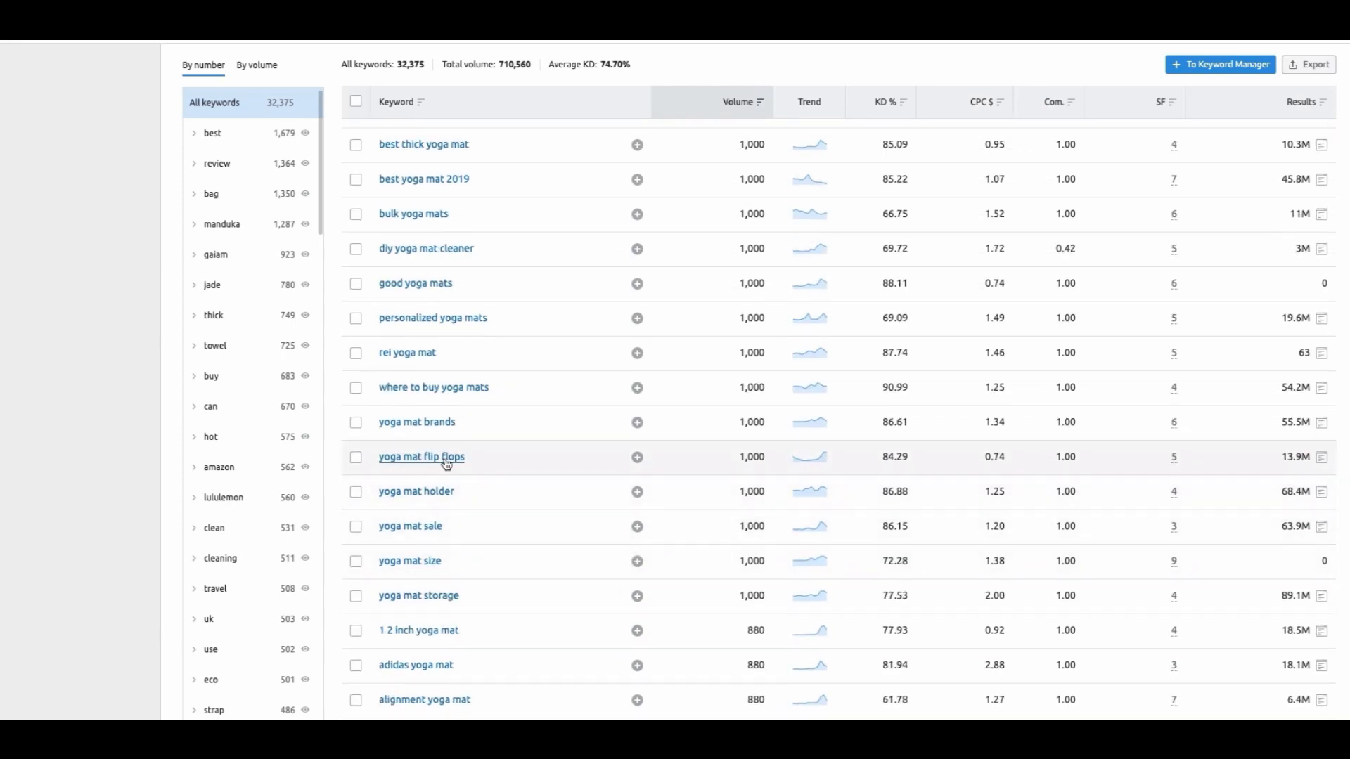
{"action": "scroll", "coordinate": [494, 468], "scroll_direction": "down", "scroll_amount": 1}
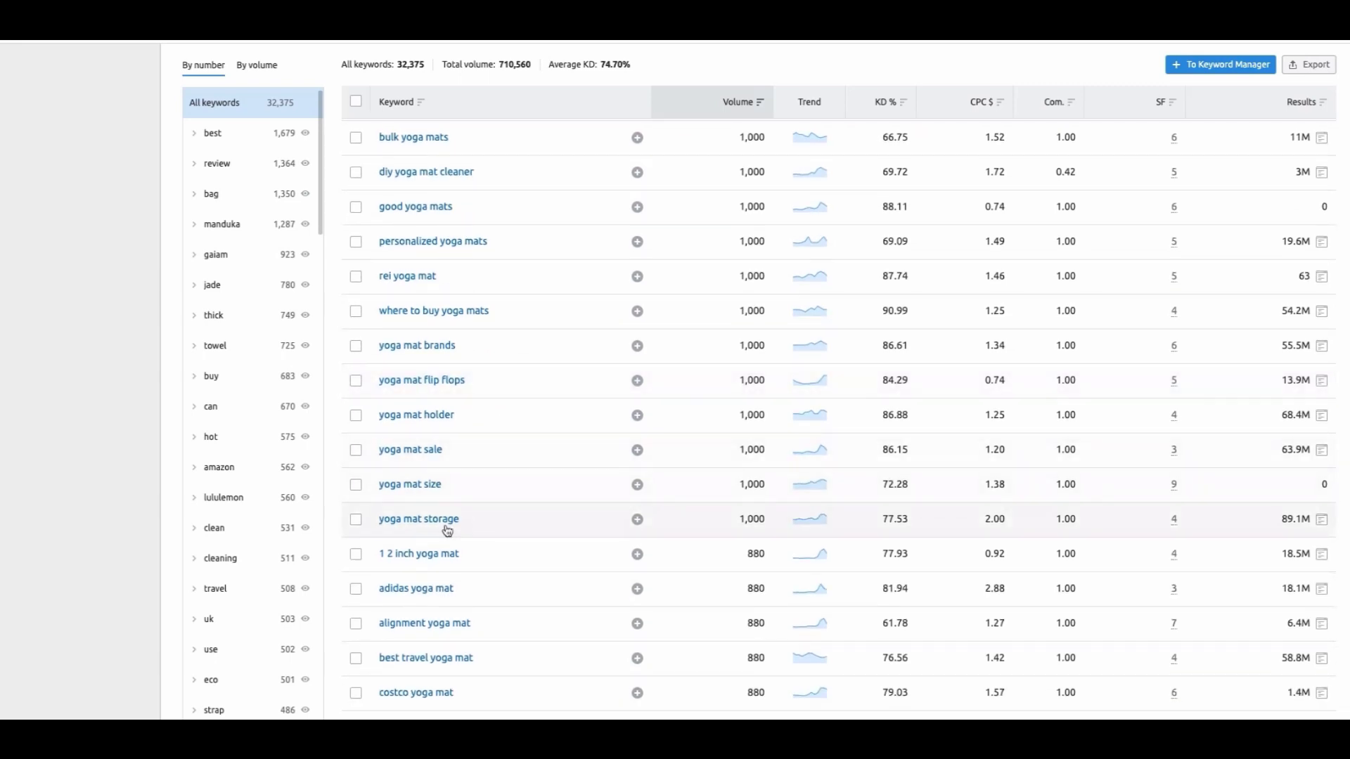
{"action": "scroll", "coordinate": [491, 492], "scroll_direction": "up", "scroll_amount": 1}
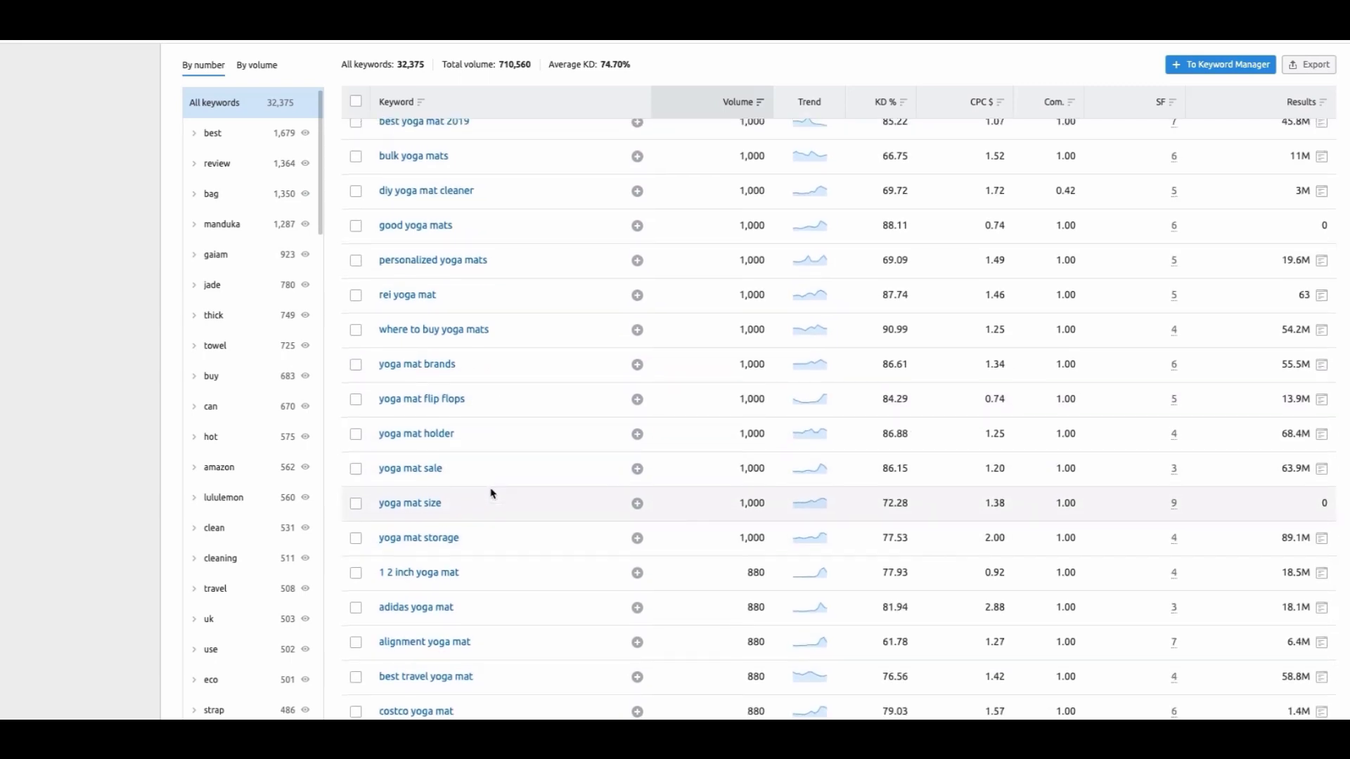
{"action": "scroll", "coordinate": [491, 493], "scroll_direction": "up", "scroll_amount": 4}
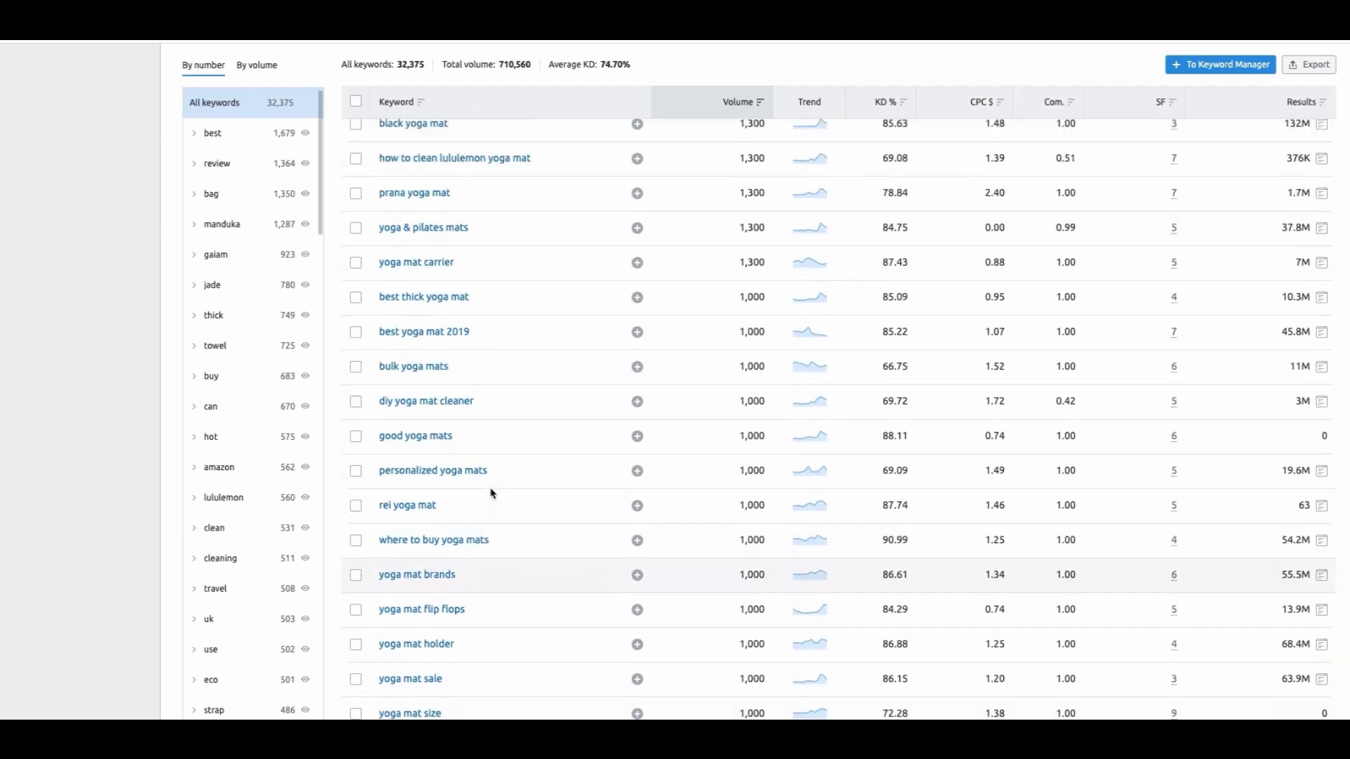
{"action": "scroll", "coordinate": [491, 493], "scroll_direction": "up", "scroll_amount": 6}
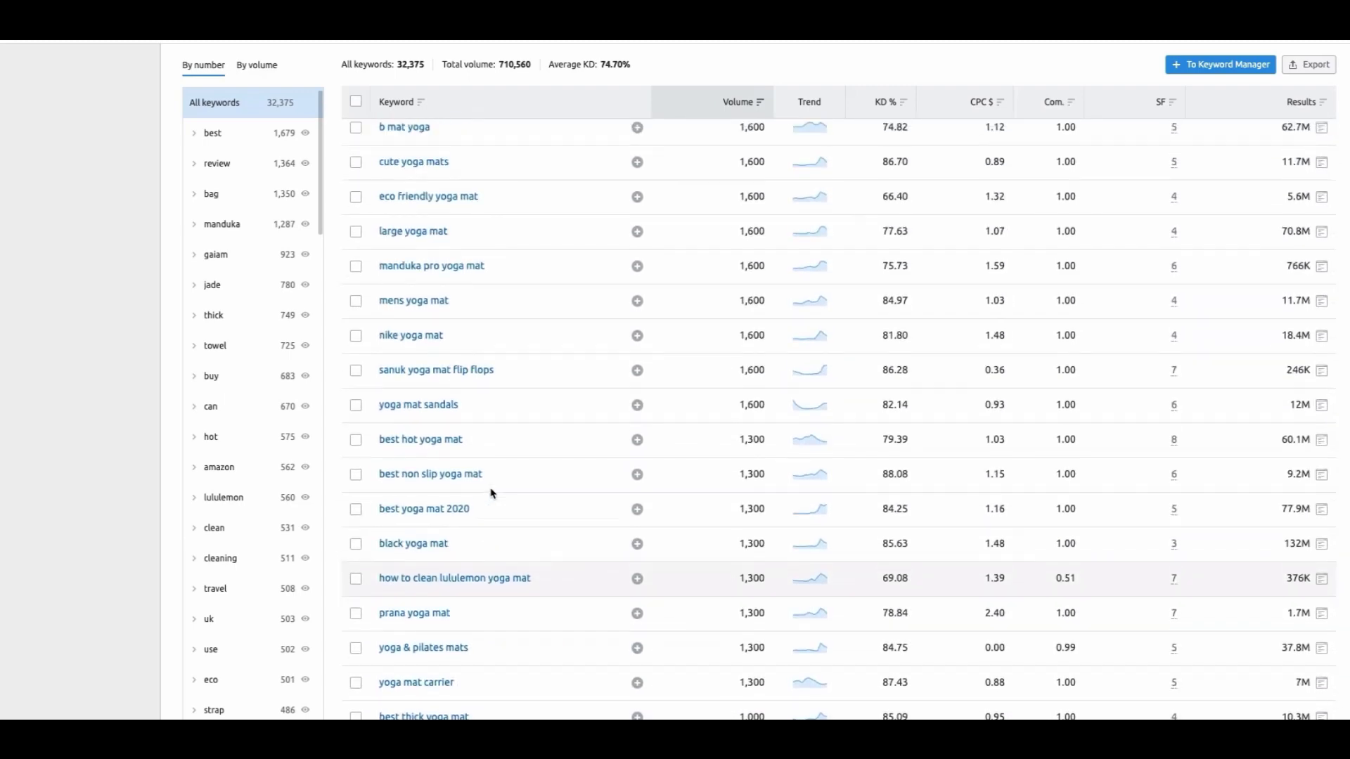
{"action": "scroll", "coordinate": [491, 494], "scroll_direction": "up", "scroll_amount": 7}
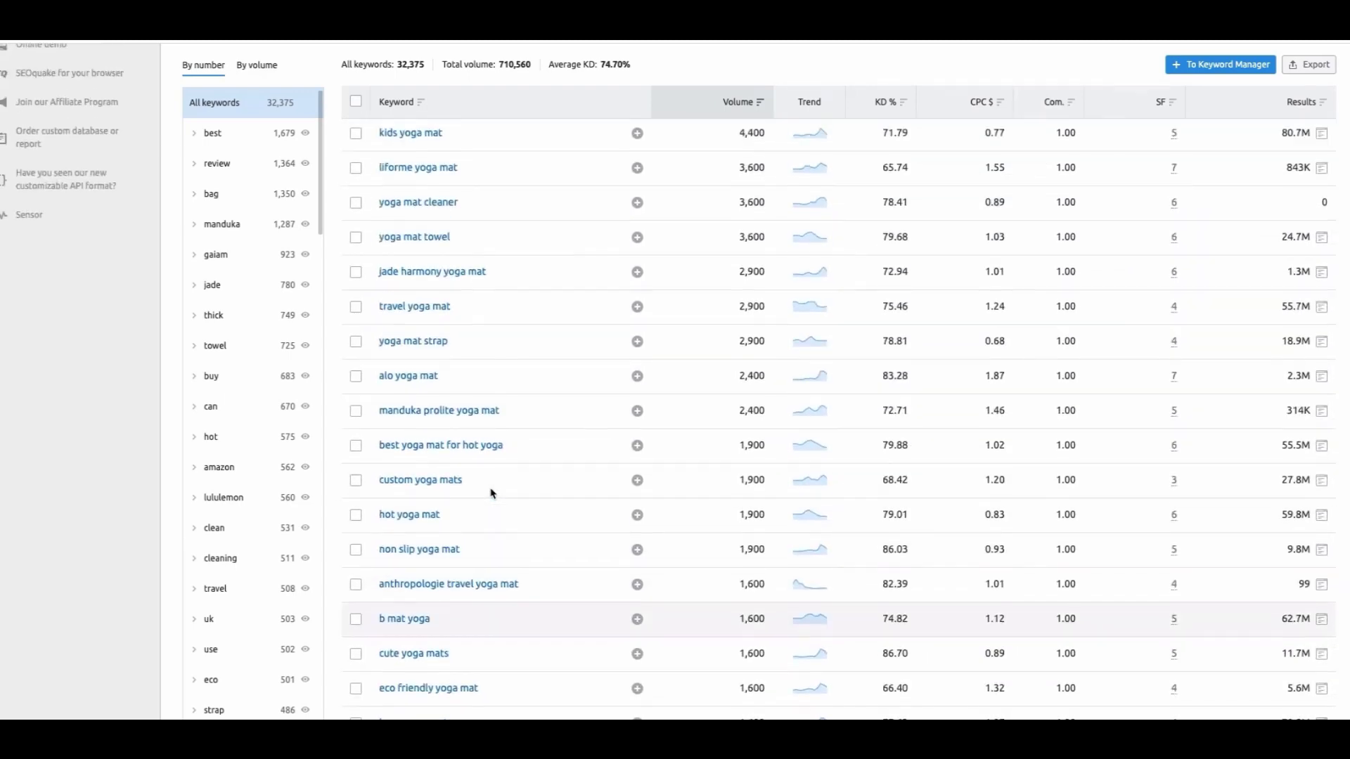
{"action": "scroll", "coordinate": [491, 494], "scroll_direction": "up", "scroll_amount": 1}
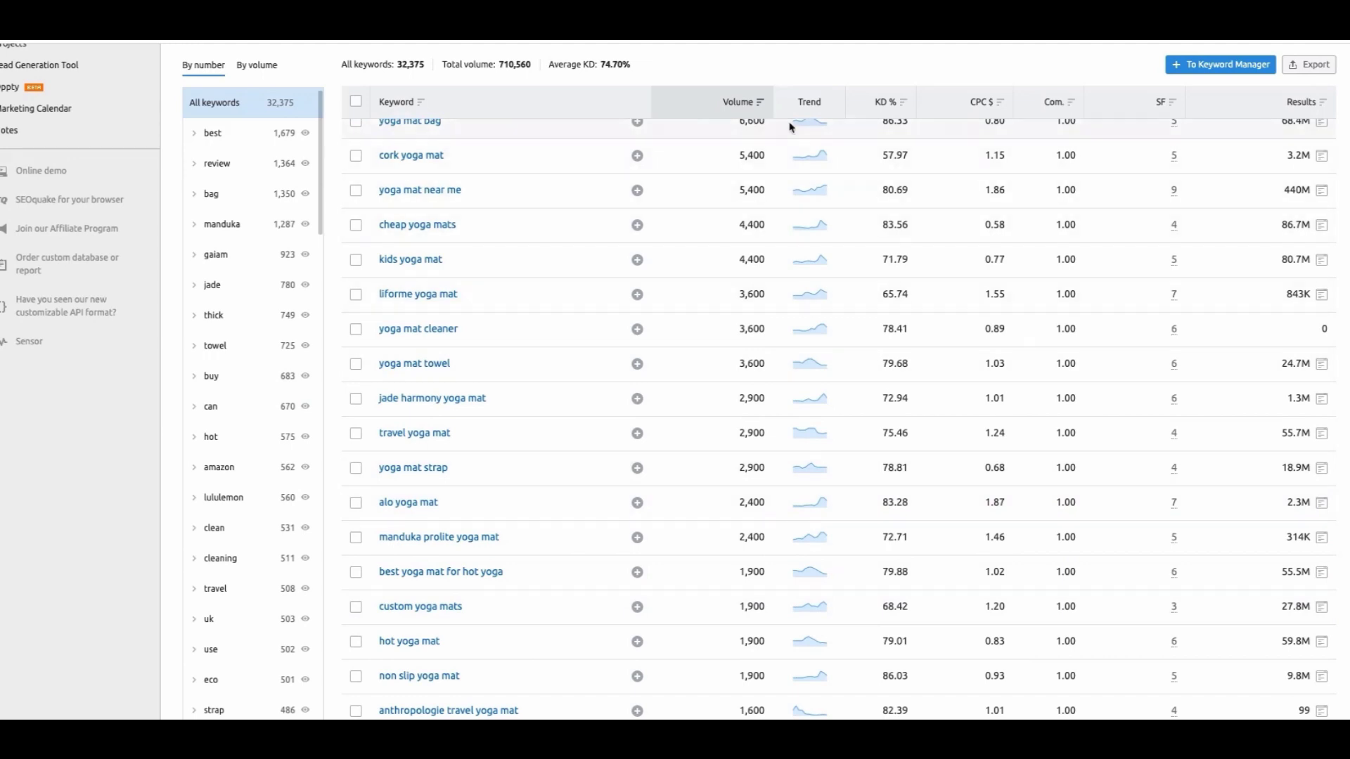
Review the trend column and read the explanation of the keyword difficulty percentage in the keyword list
{"action": "mouse_move", "coordinate": [815, 109]}
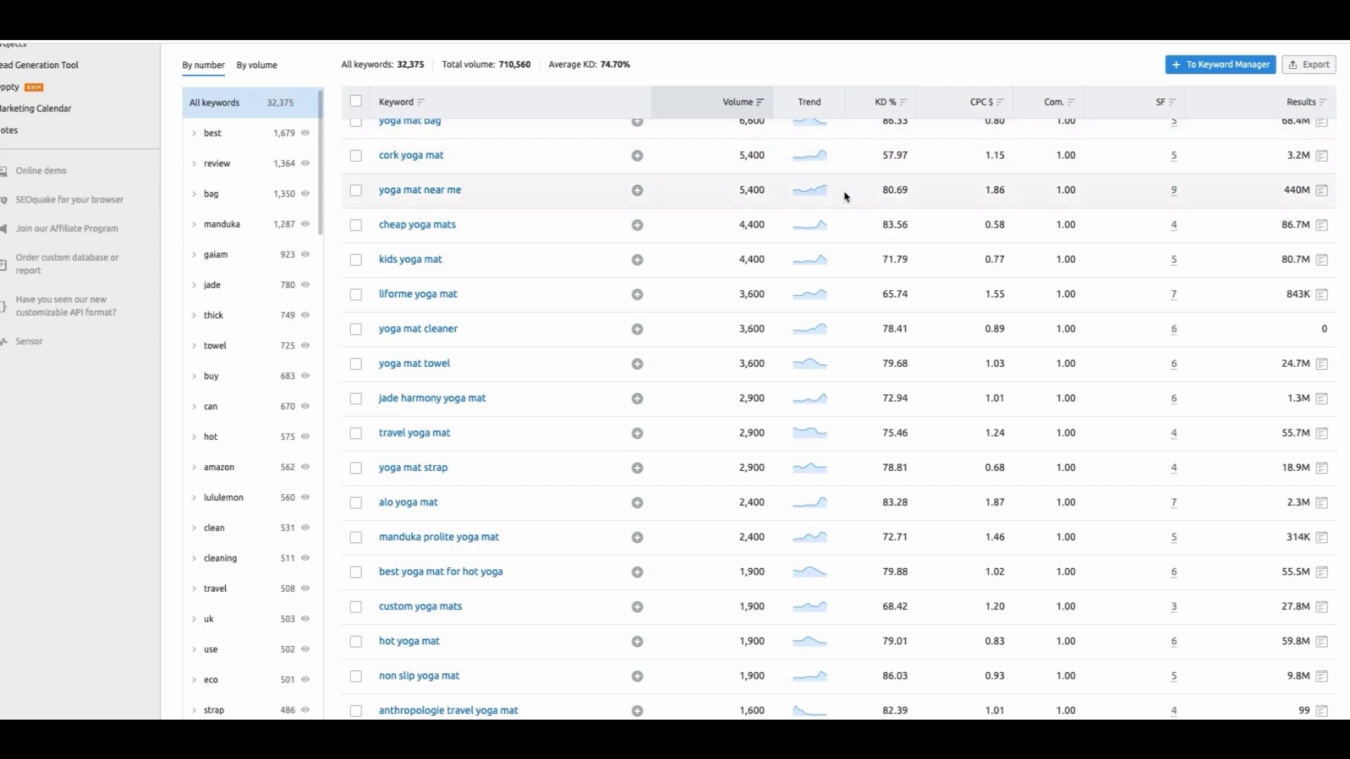
{"action": "scroll", "coordinate": [845, 196], "scroll_direction": "up", "scroll_amount": 3}
{"action": "scroll", "coordinate": [846, 197], "scroll_direction": "up", "scroll_amount": 3}
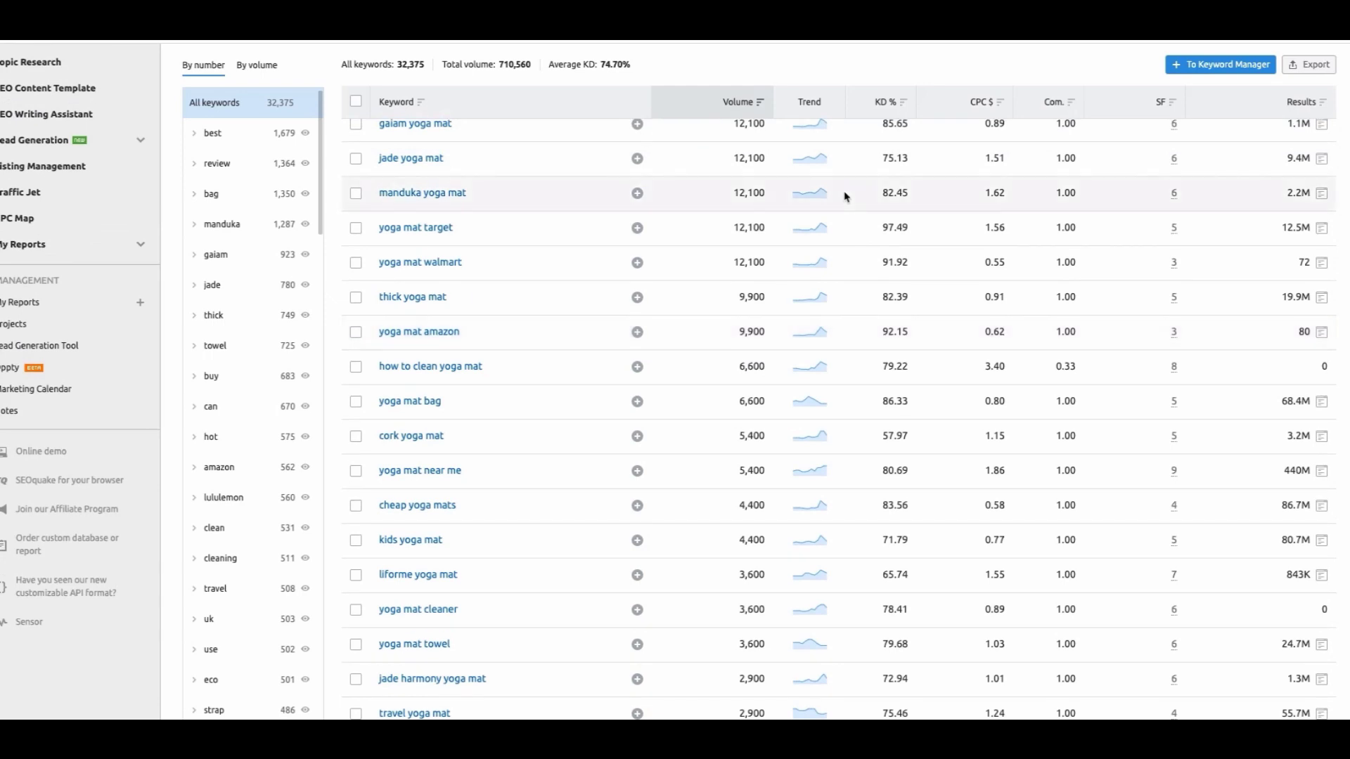
{"action": "scroll", "coordinate": [846, 196], "scroll_direction": "up", "scroll_amount": 4}
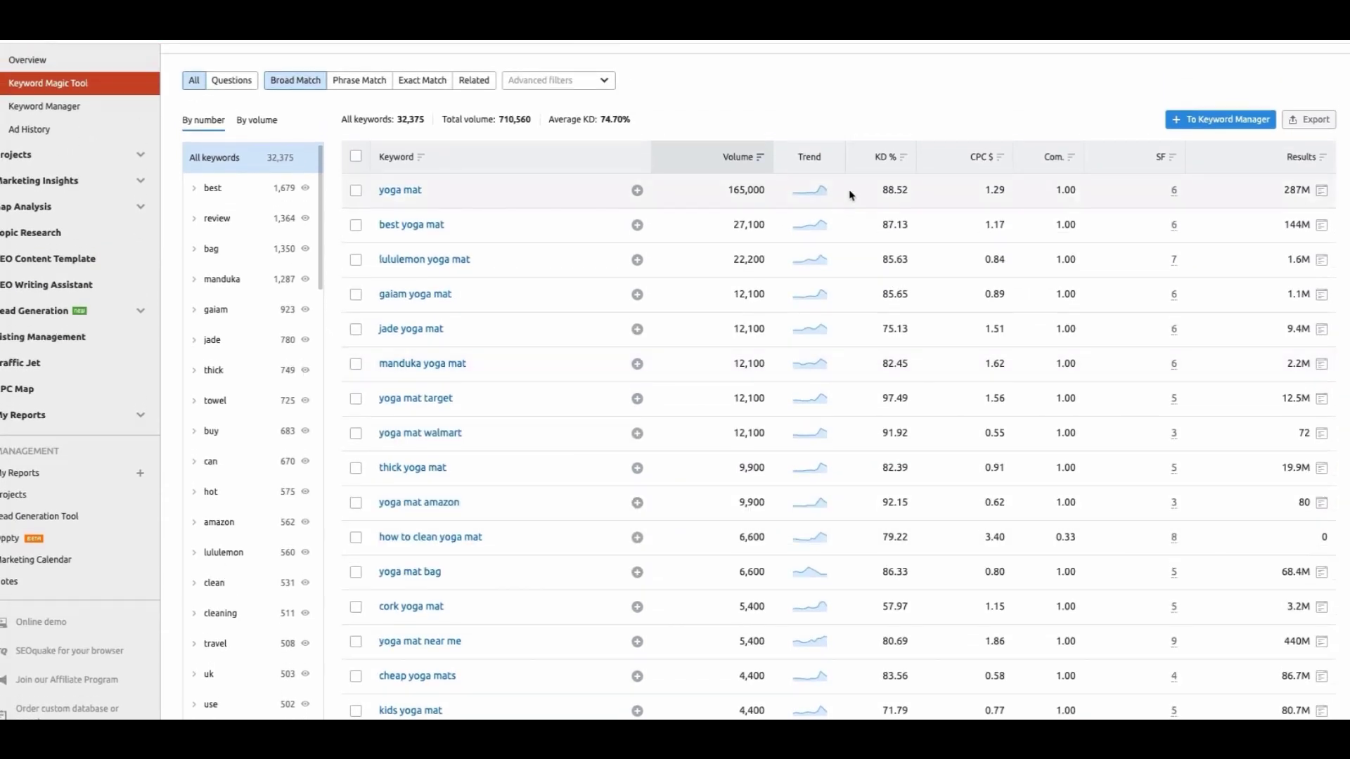
{"action": "mouse_move", "coordinate": [879, 167]}
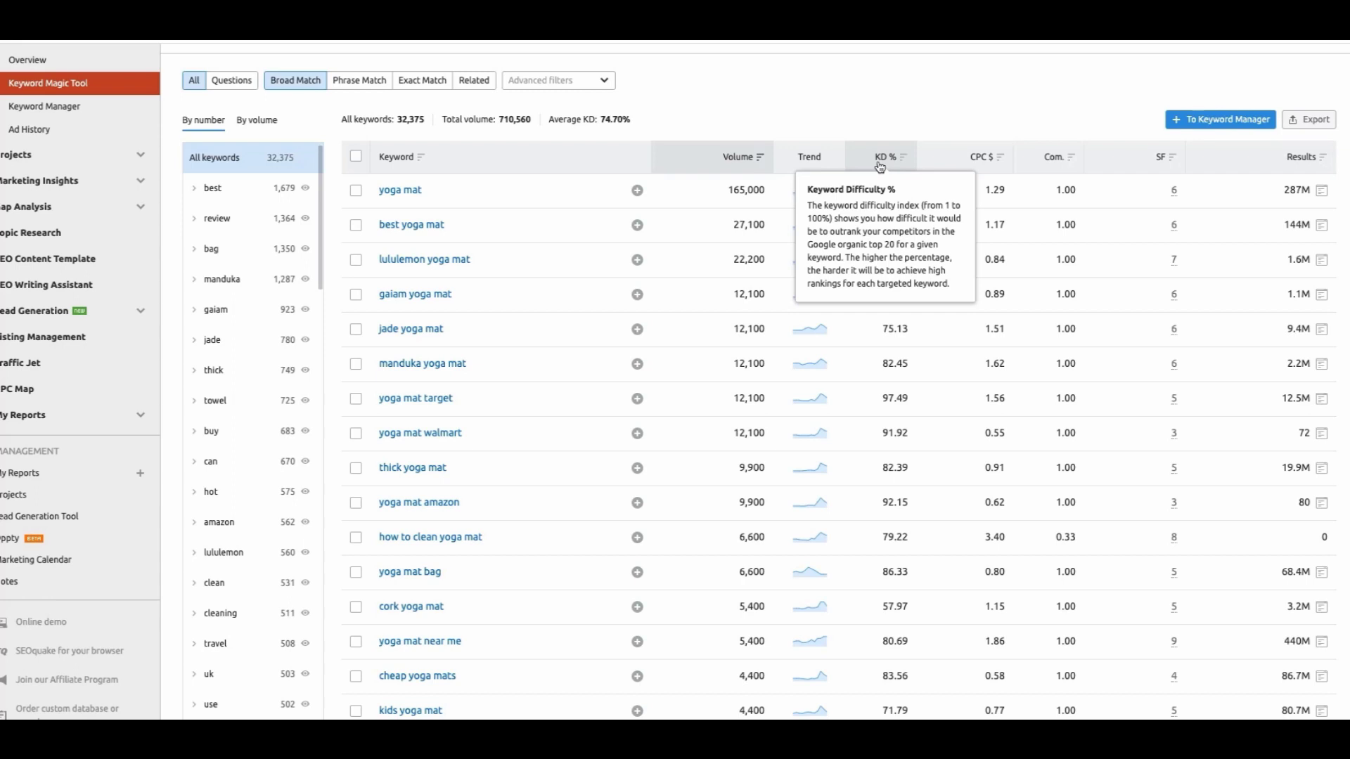
Review the CPC, competitive density and SERP features columns in the keyword list, reading the explanation of competitive density
{"action": "mouse_move", "coordinate": [980, 157]}
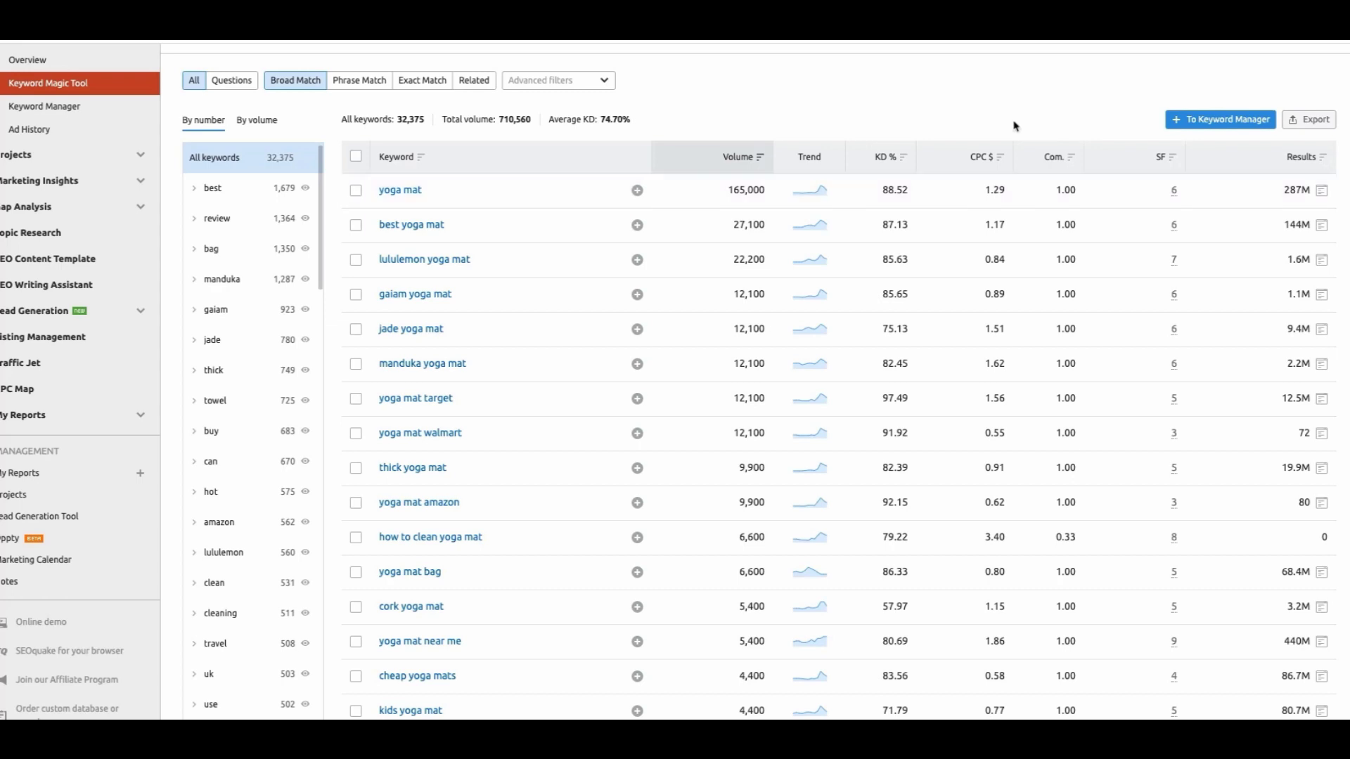
{"action": "mouse_move", "coordinate": [1065, 164]}
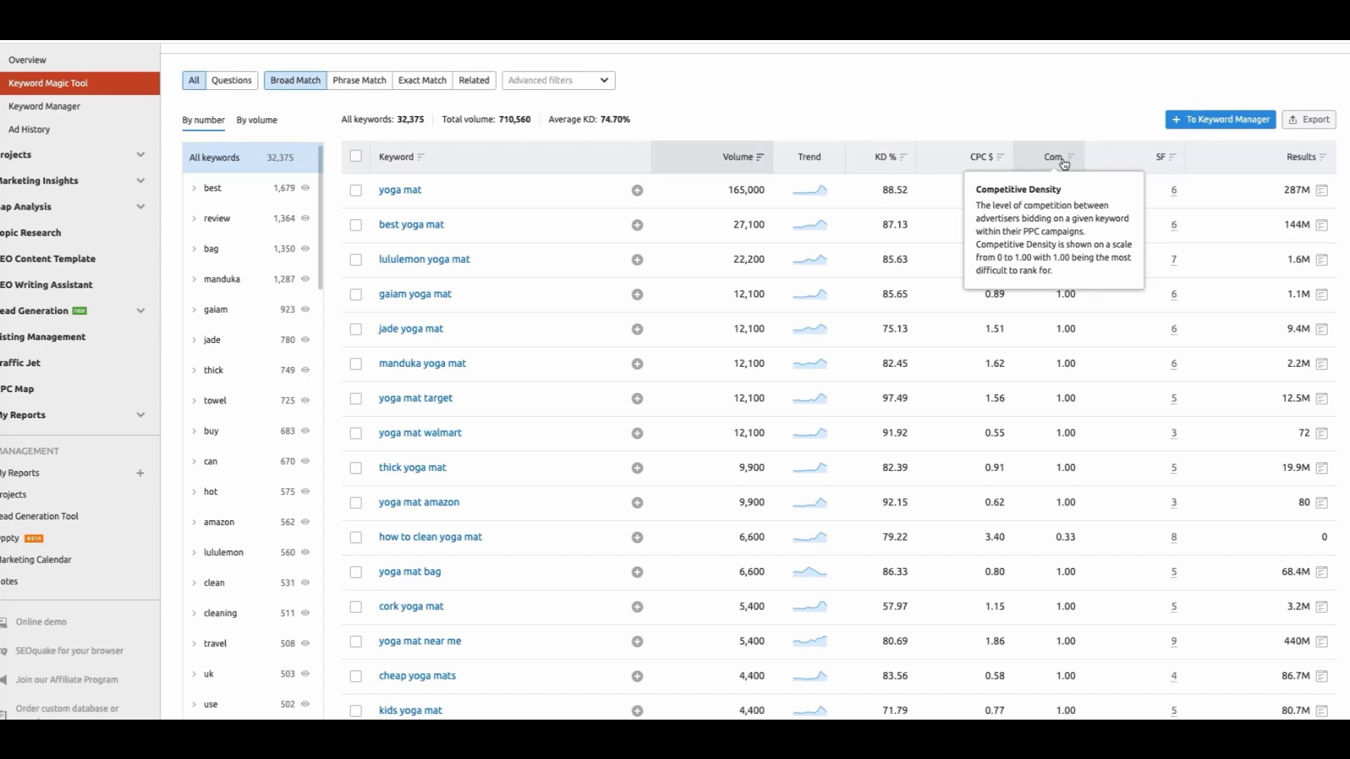
{"action": "mouse_move", "coordinate": [1161, 166]}
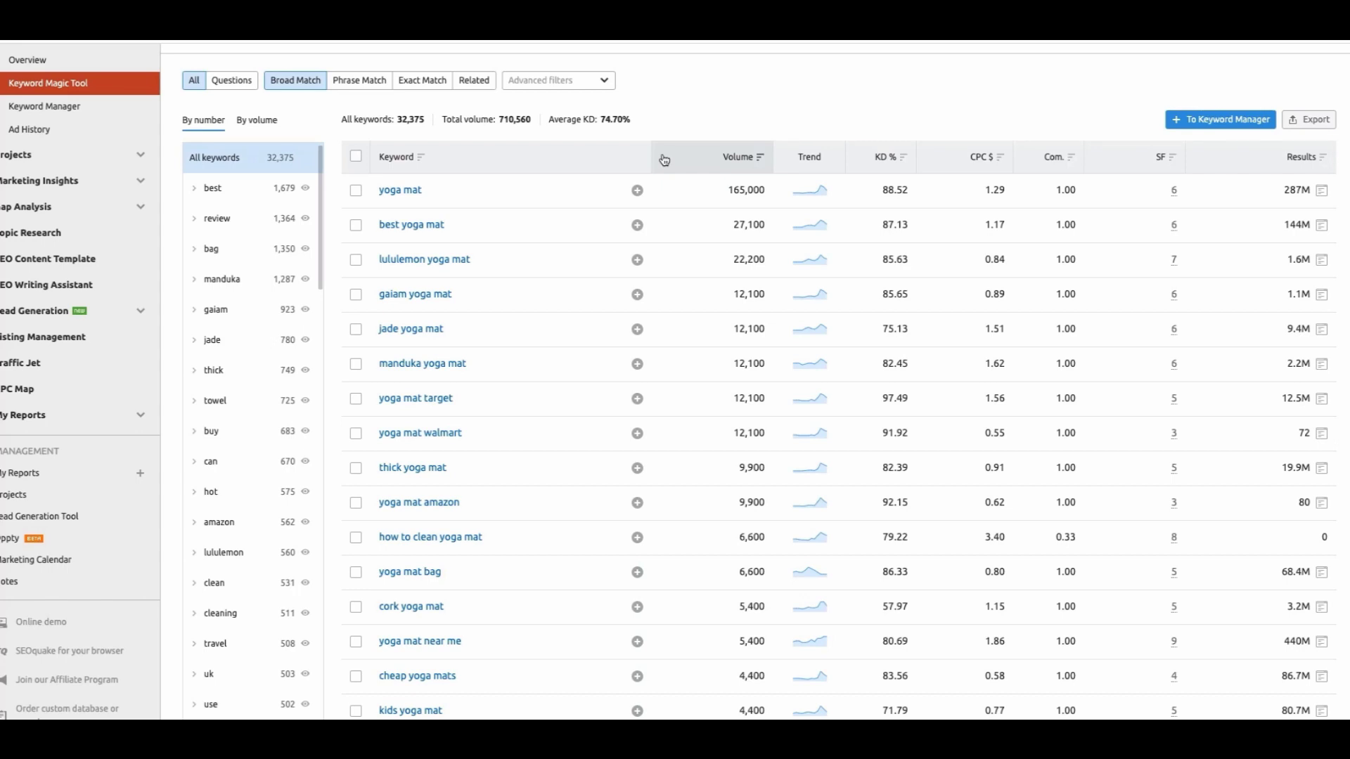
Filter the yoga mat keywords to a minimum search volume of 100 using the advanced filters
{"action": "scroll", "coordinate": [663, 160], "scroll_direction": "up", "scroll_amount": 1}
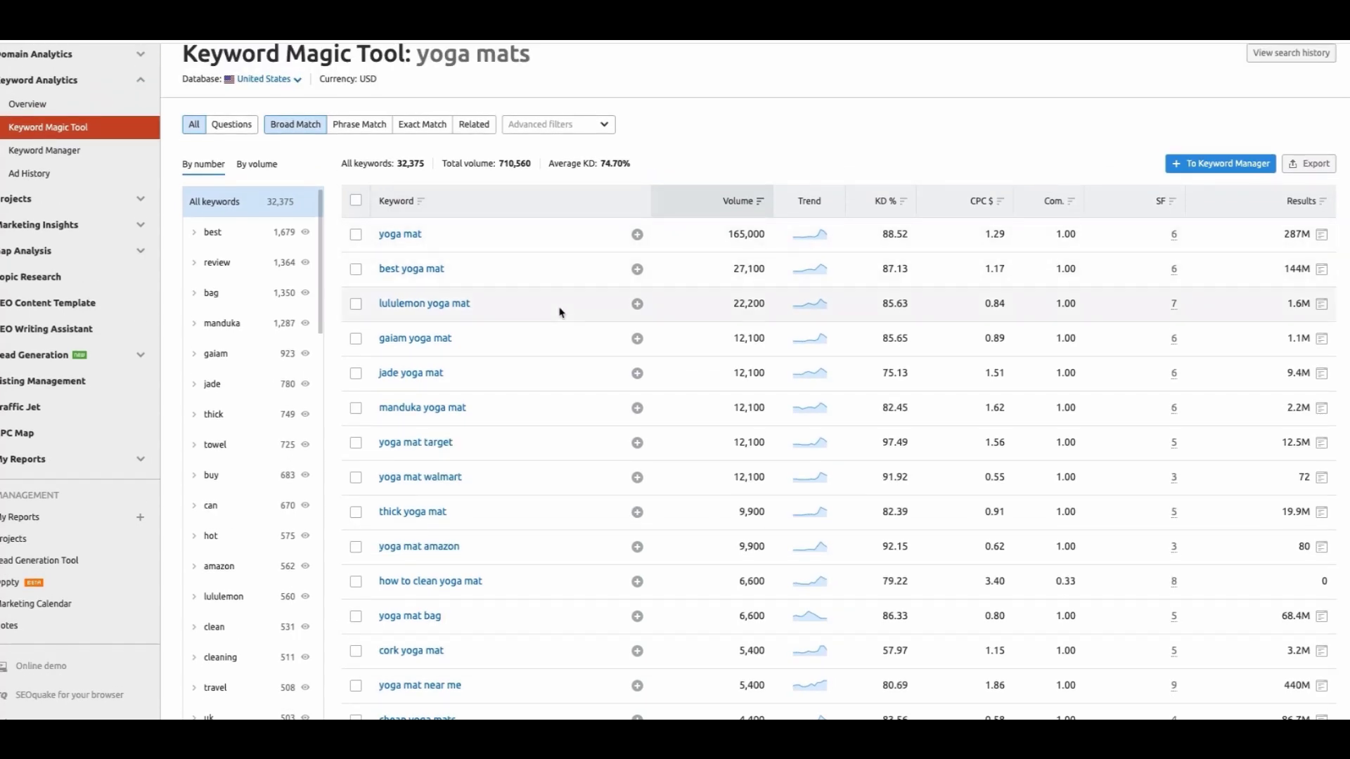
{"action": "scroll", "coordinate": [561, 311], "scroll_direction": "up", "scroll_amount": 2}
{"action": "scroll", "coordinate": [560, 312], "scroll_direction": "down", "scroll_amount": 1}
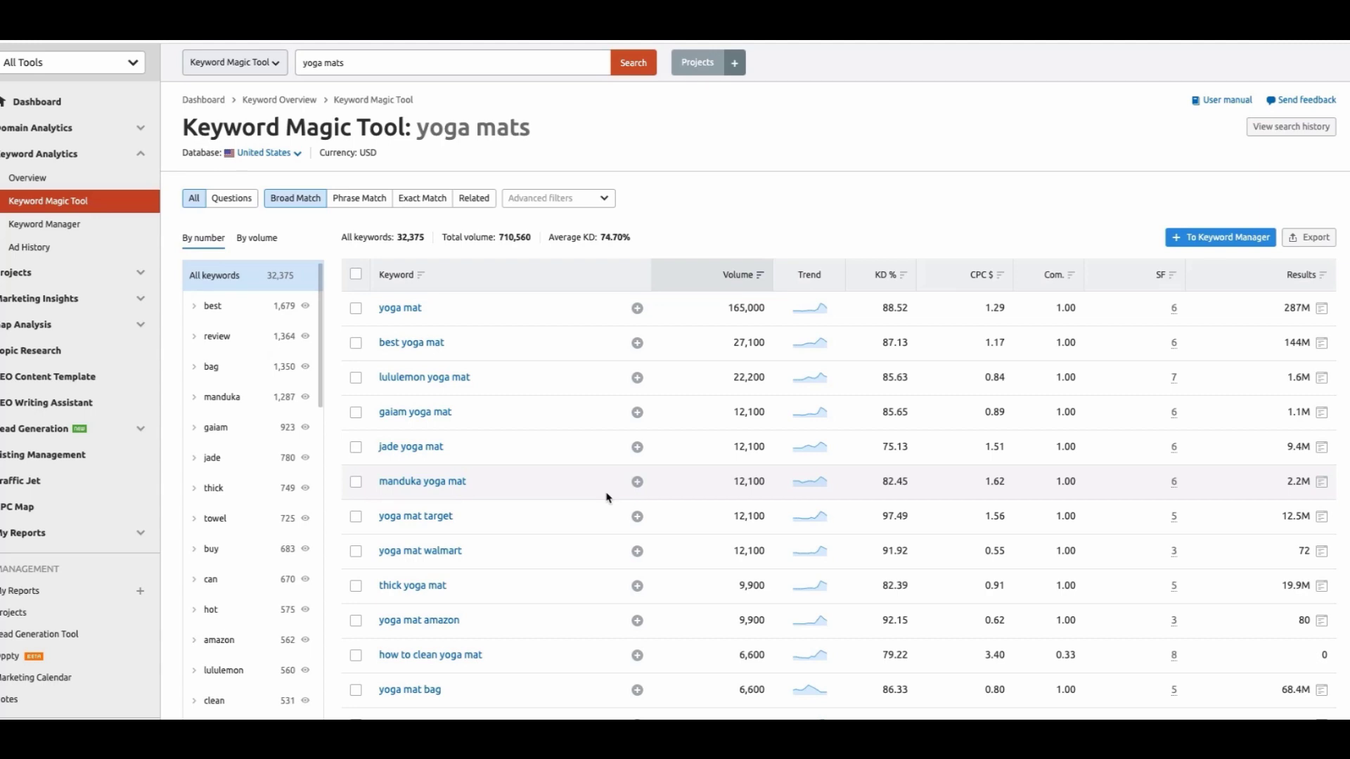
{"action": "left_click", "coordinate": [595, 203]}
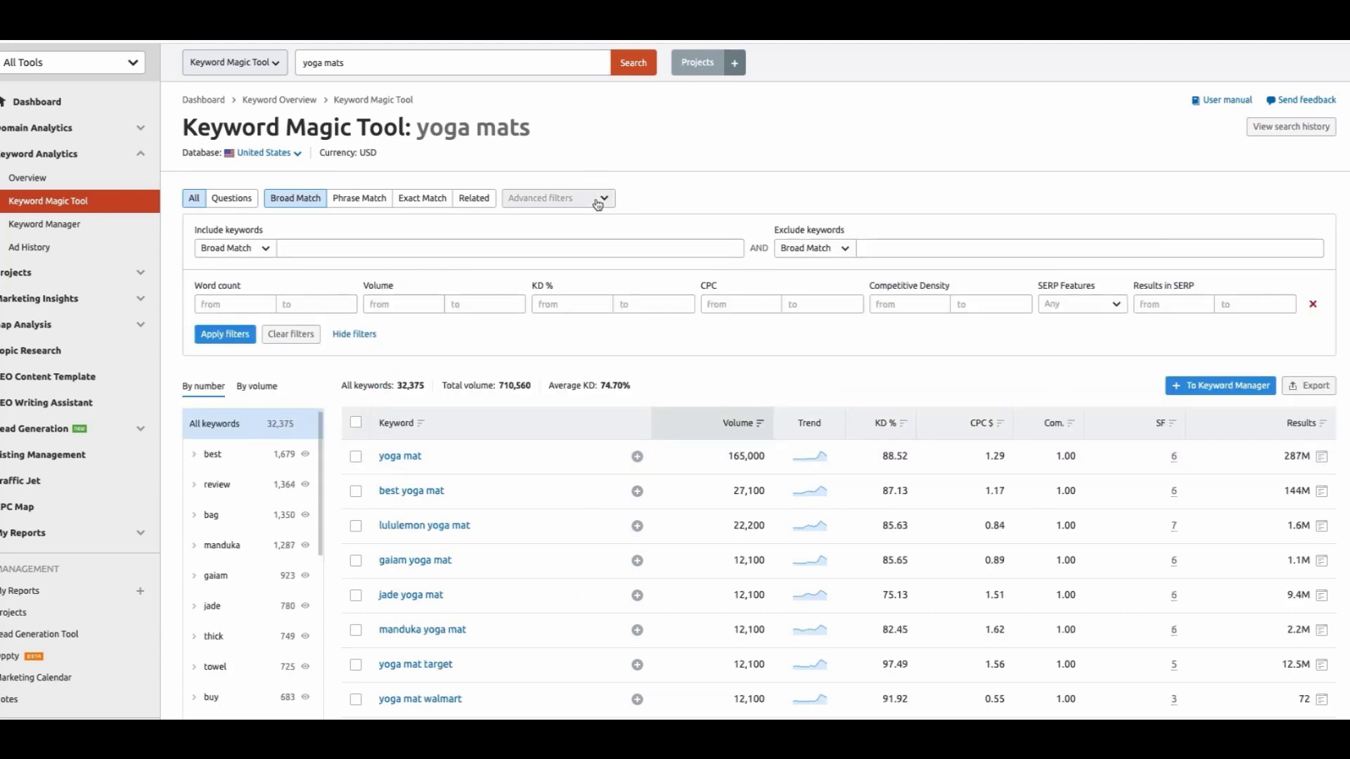
{"action": "left_click", "coordinate": [414, 307]}
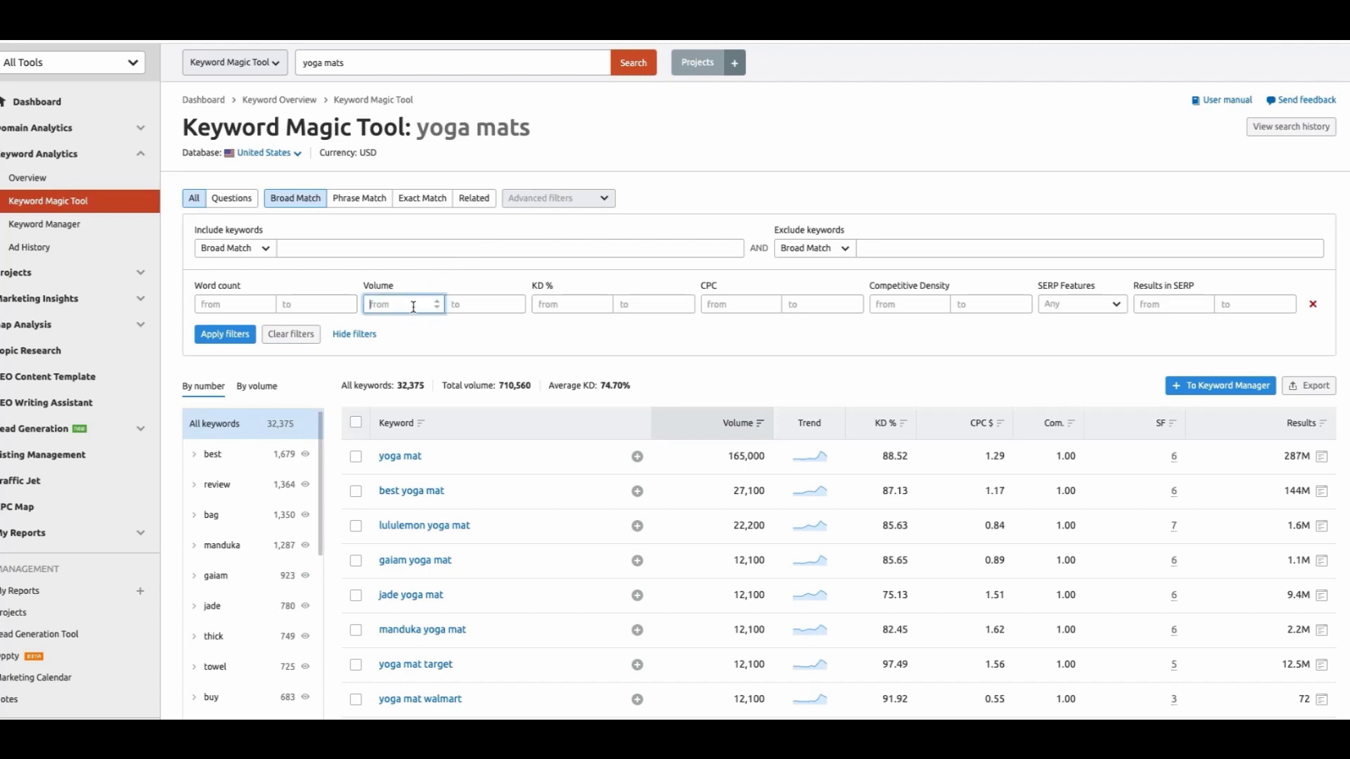
{"action": "type", "text": "100"}
{"action": "left_click", "coordinate": [235, 338]}
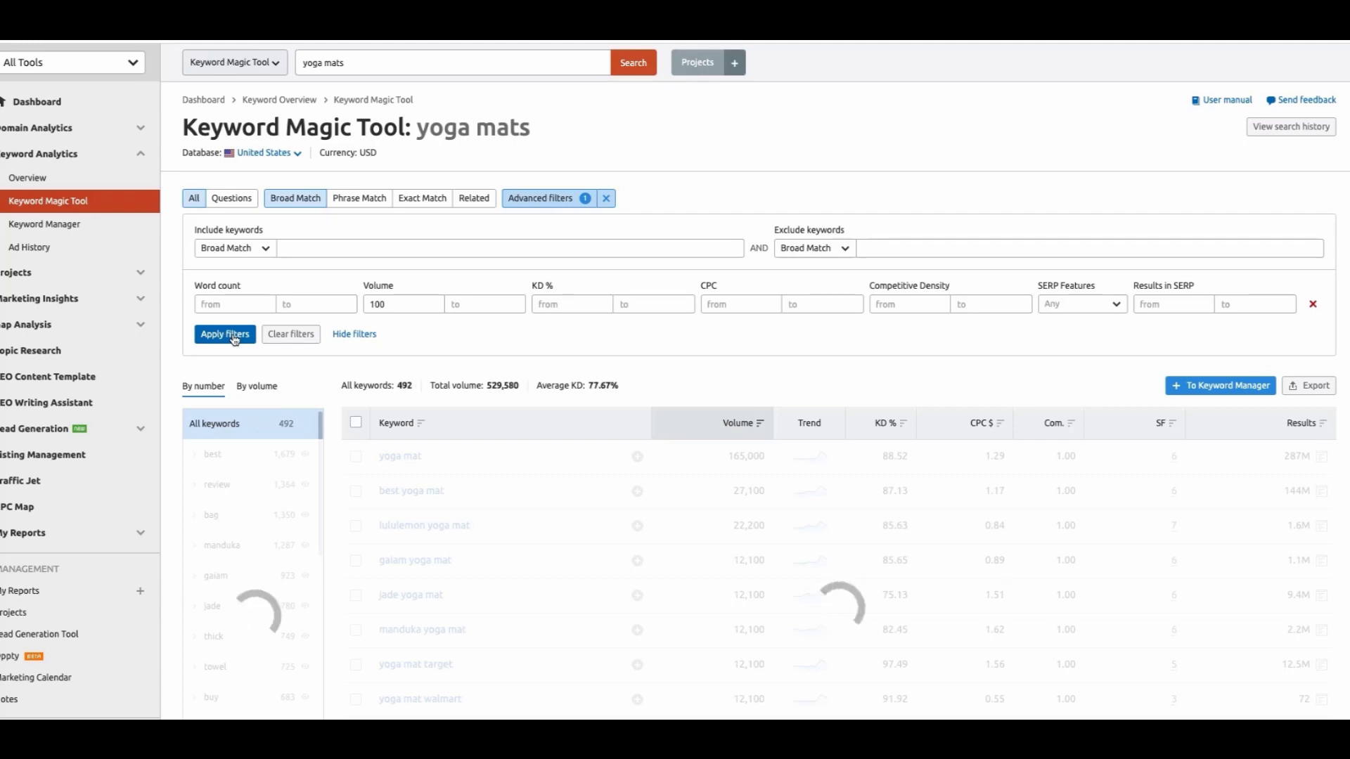
Check how many keywords remain in the volume-filtered list and highlight that total
{"action": "scroll", "coordinate": [234, 340], "scroll_direction": "up", "scroll_amount": 1}
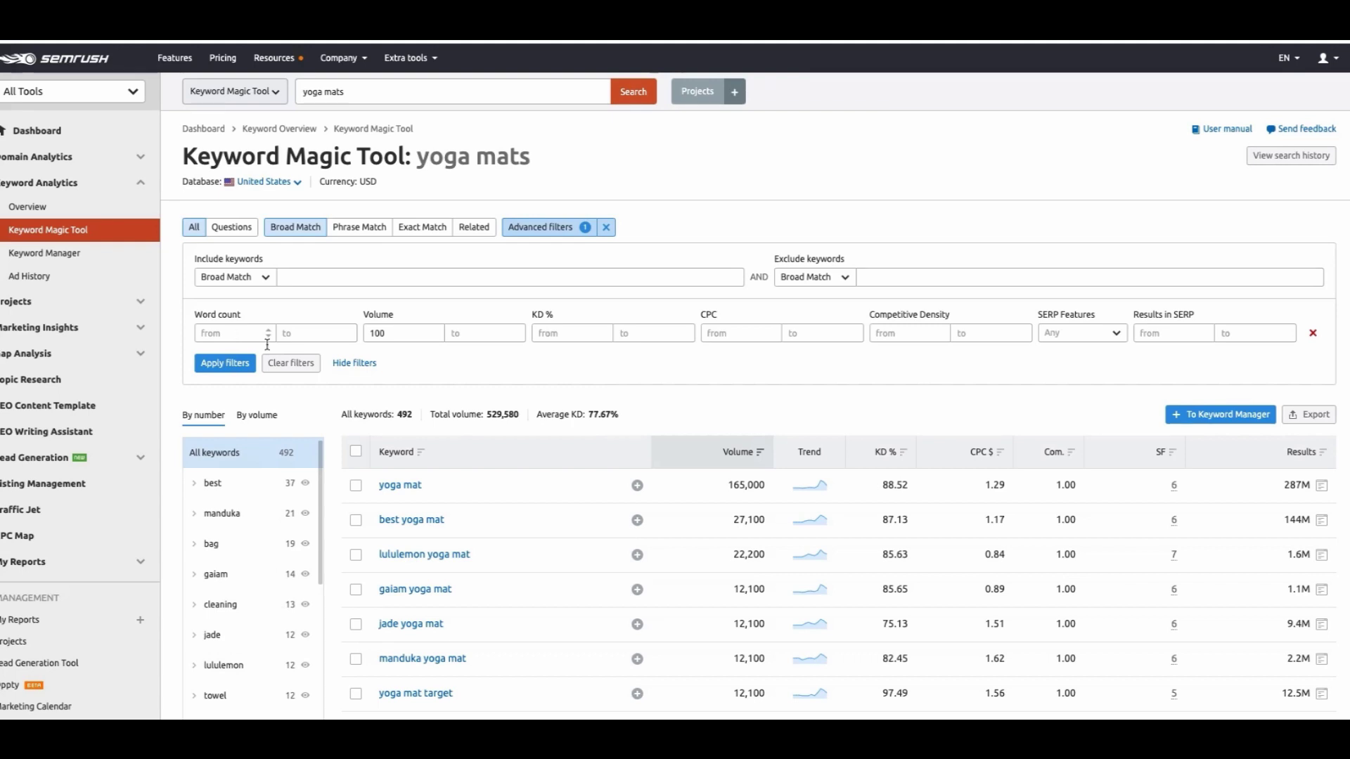
{"action": "scroll", "coordinate": [267, 348], "scroll_direction": "down", "scroll_amount": 1}
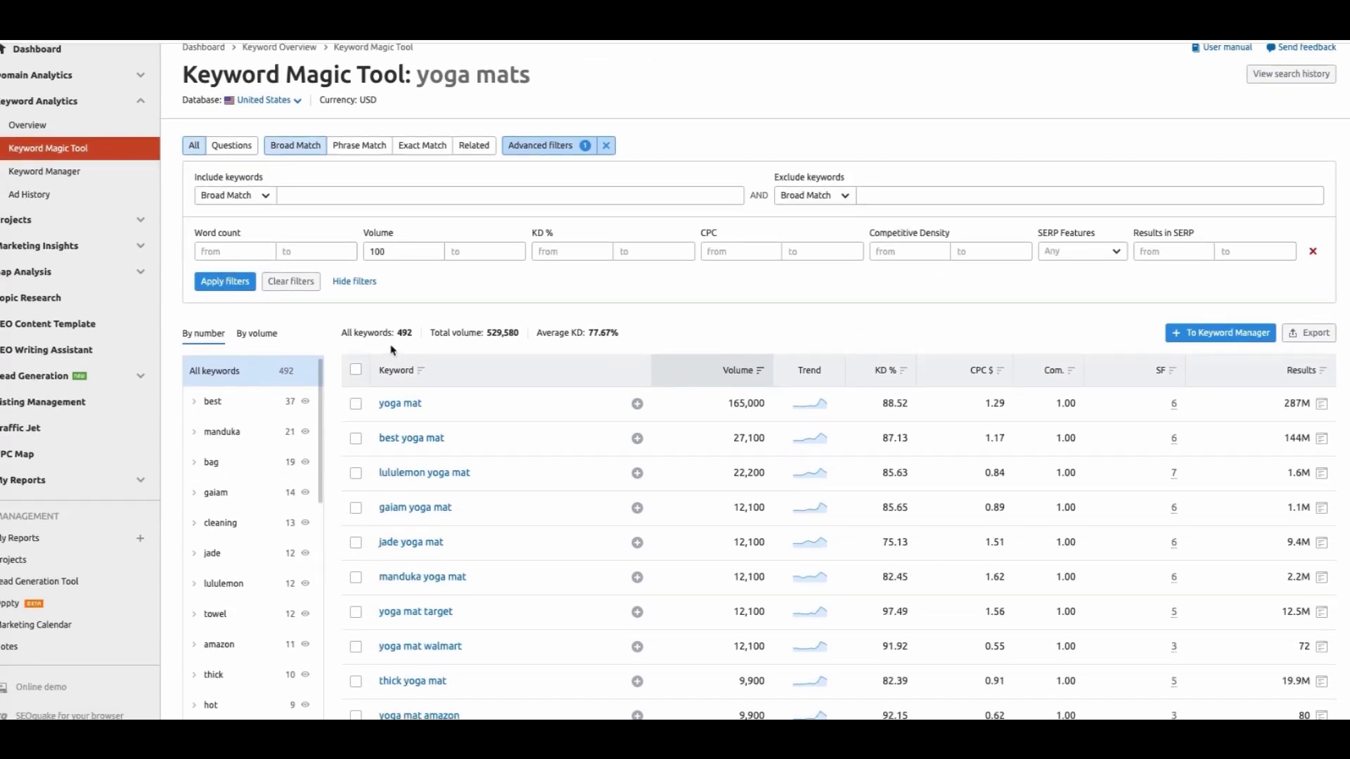
{"action": "double_click", "coordinate": [405, 334]}
{"action": "scroll", "coordinate": [420, 364], "scroll_direction": "down", "scroll_amount": 1}
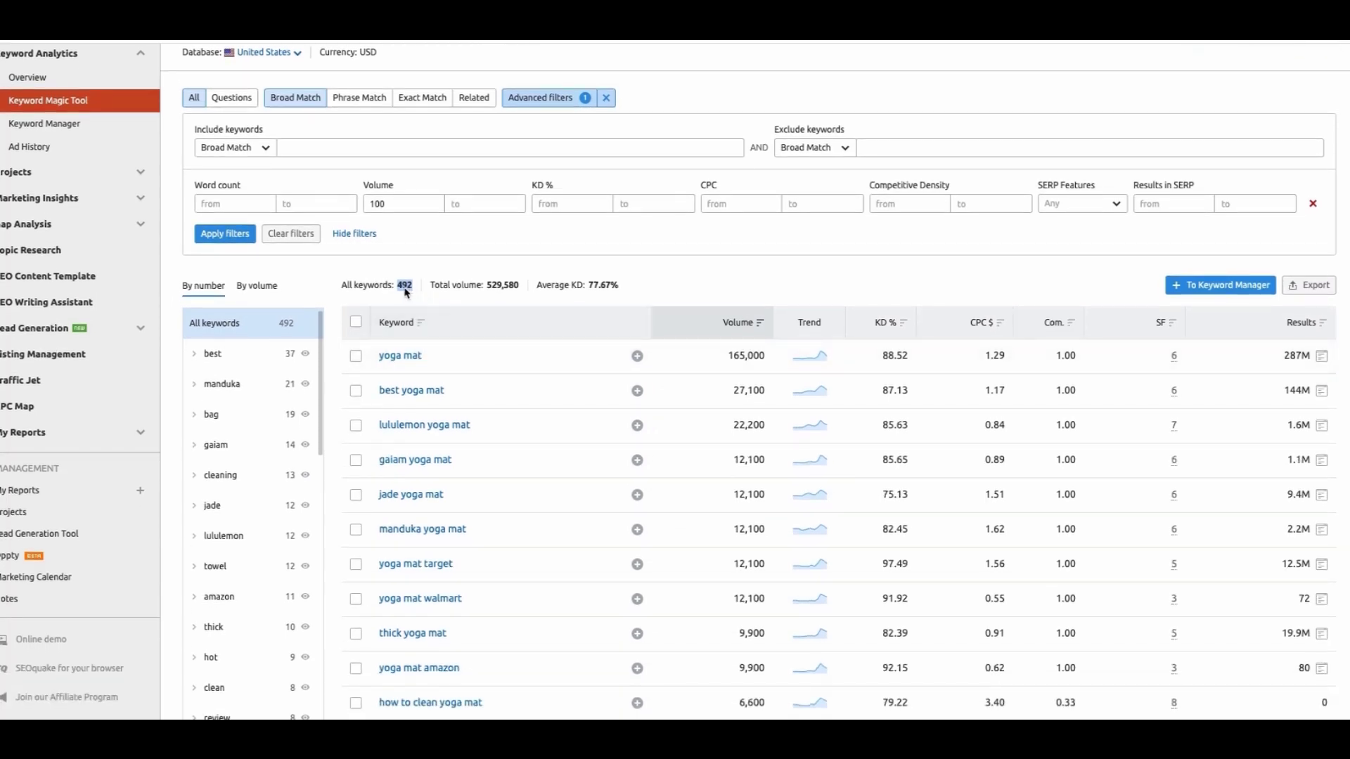
{"action": "scroll", "coordinate": [503, 314], "scroll_direction": "down", "scroll_amount": 1}
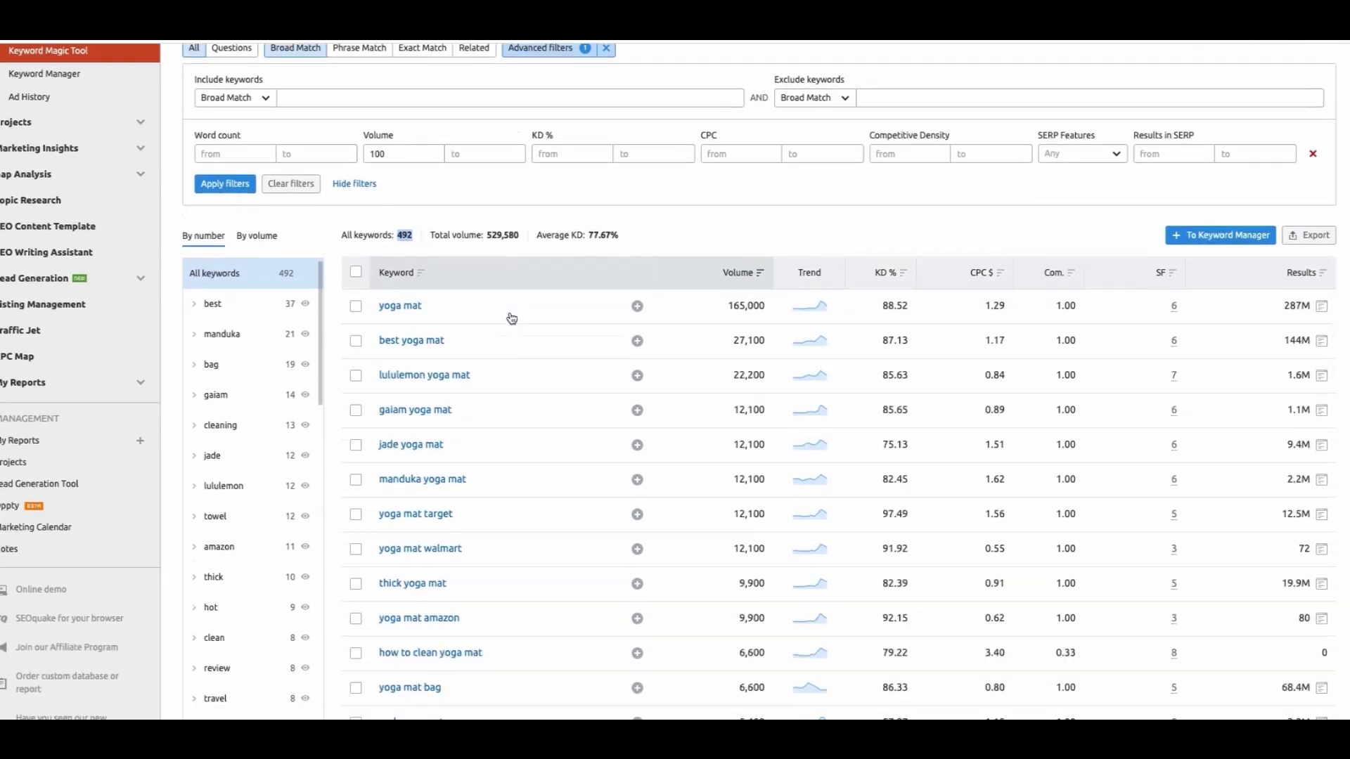
{"action": "scroll", "coordinate": [533, 431], "scroll_direction": "down", "scroll_amount": 1}
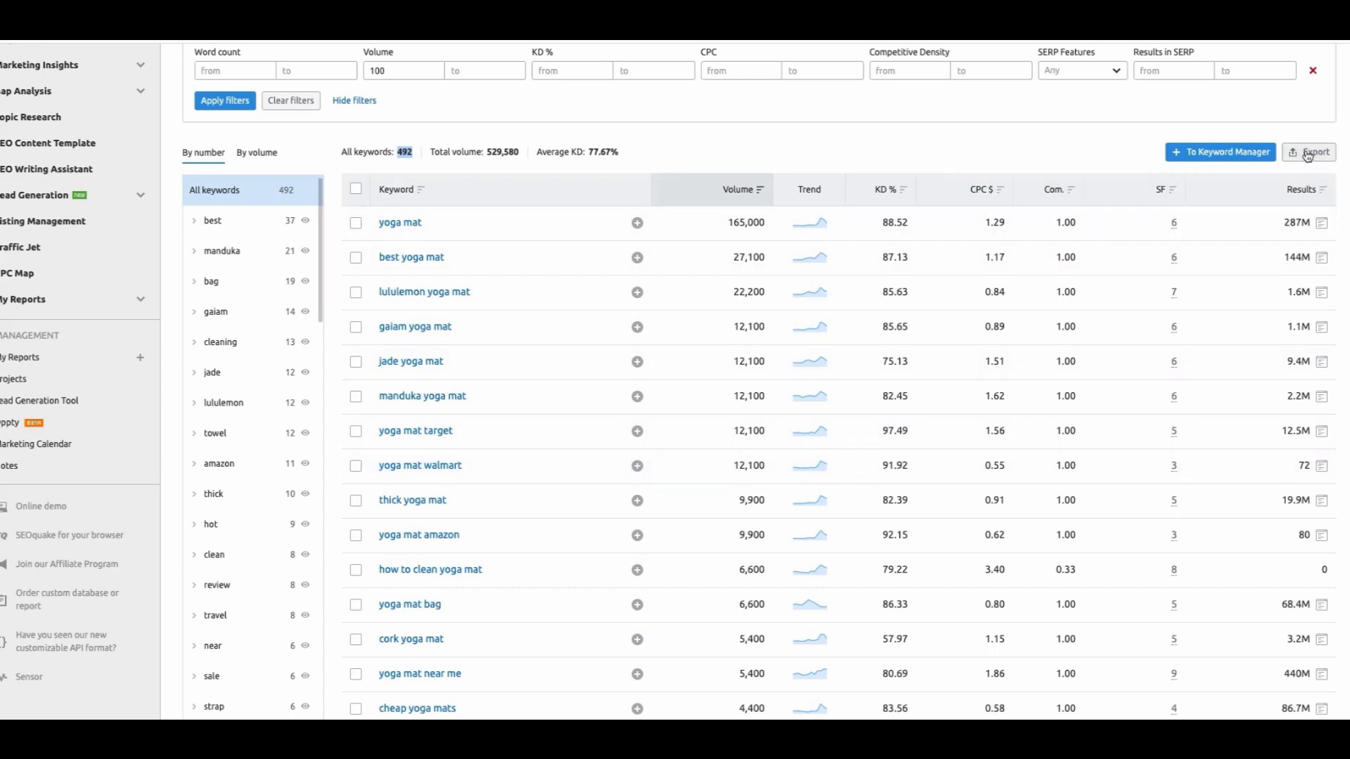
{"action": "left_click", "coordinate": [403, 156]}
{"action": "double_click", "coordinate": [403, 155]}
Switch to the Excel keyword sheet, select the empty cells beneath the Keyword heading, and return to the Semrush keyword list
{"action": "key", "text": "ctrl+Right"}
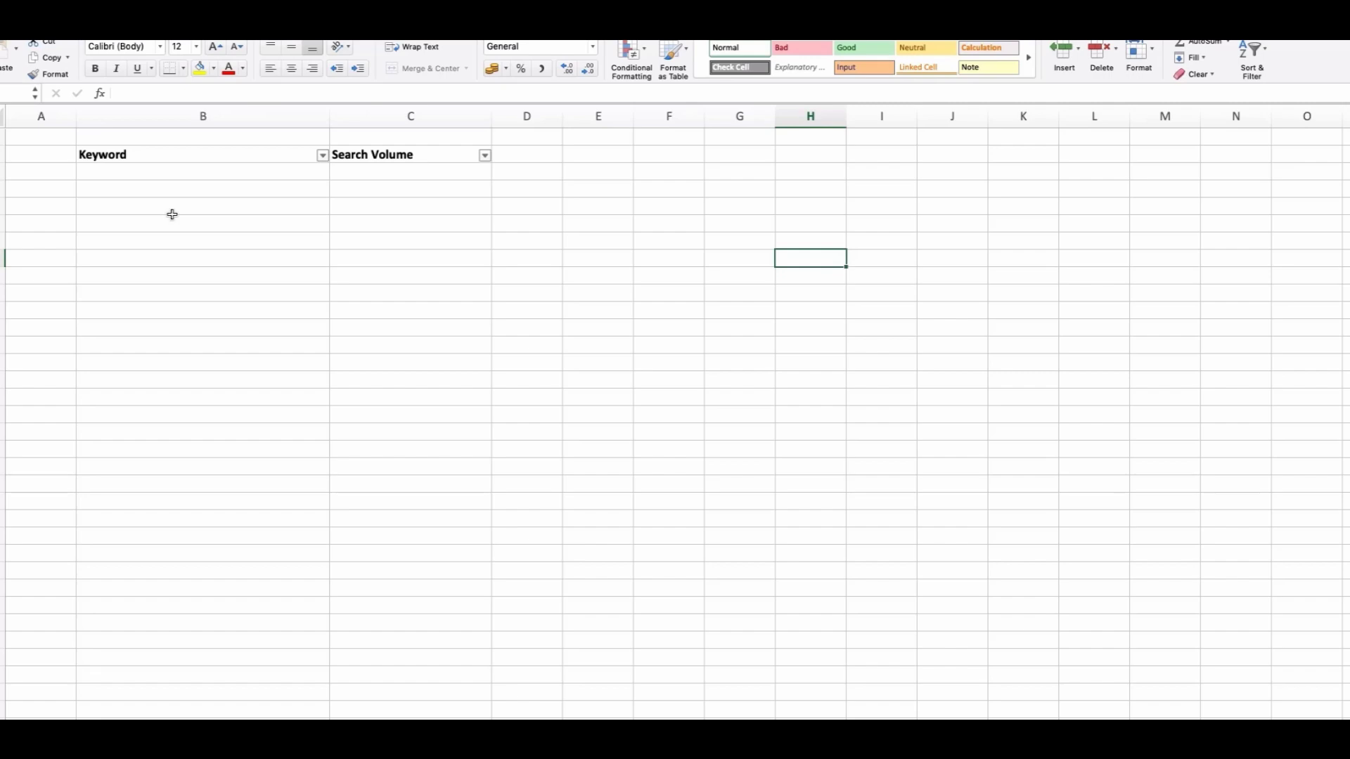
{"action": "left_click_drag", "start_coordinate": [174, 175], "coordinate": [174, 294]}
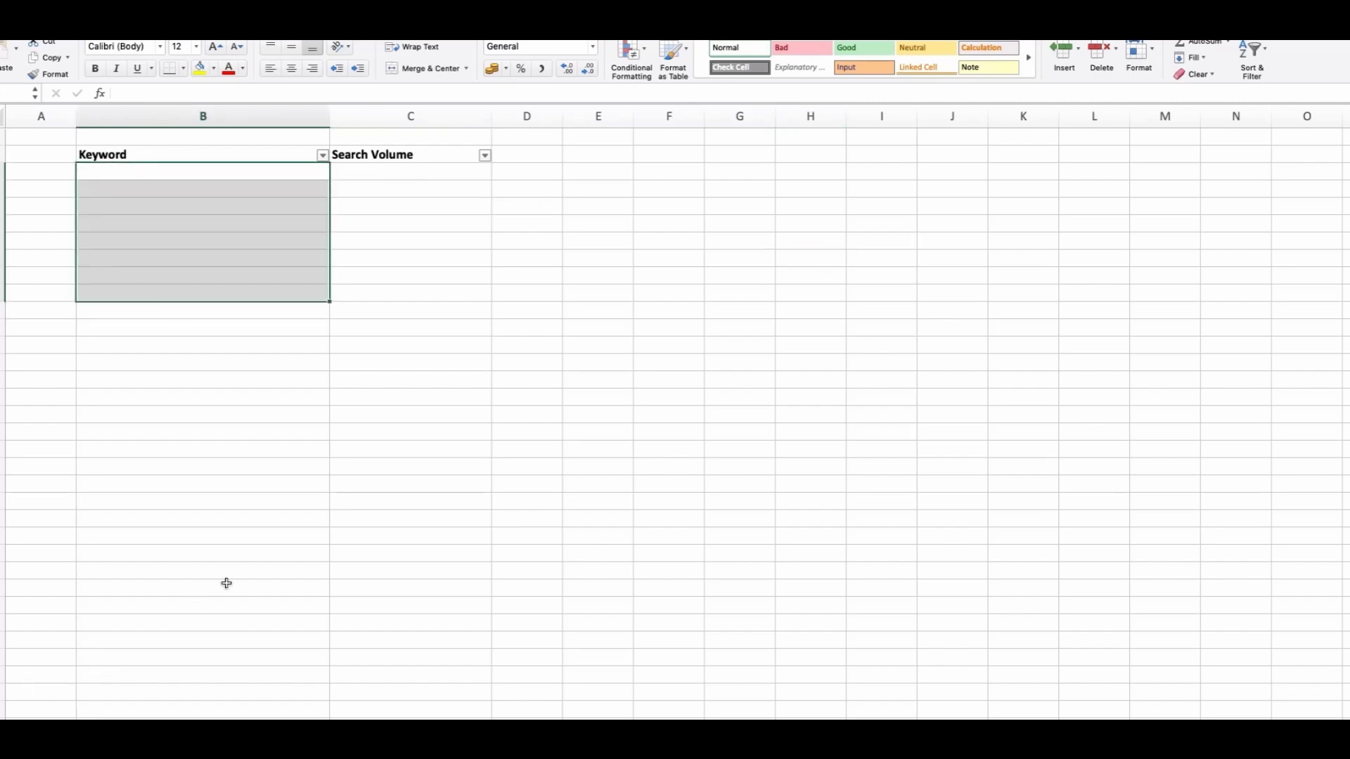
{"action": "key", "text": "ctrl+Left"}
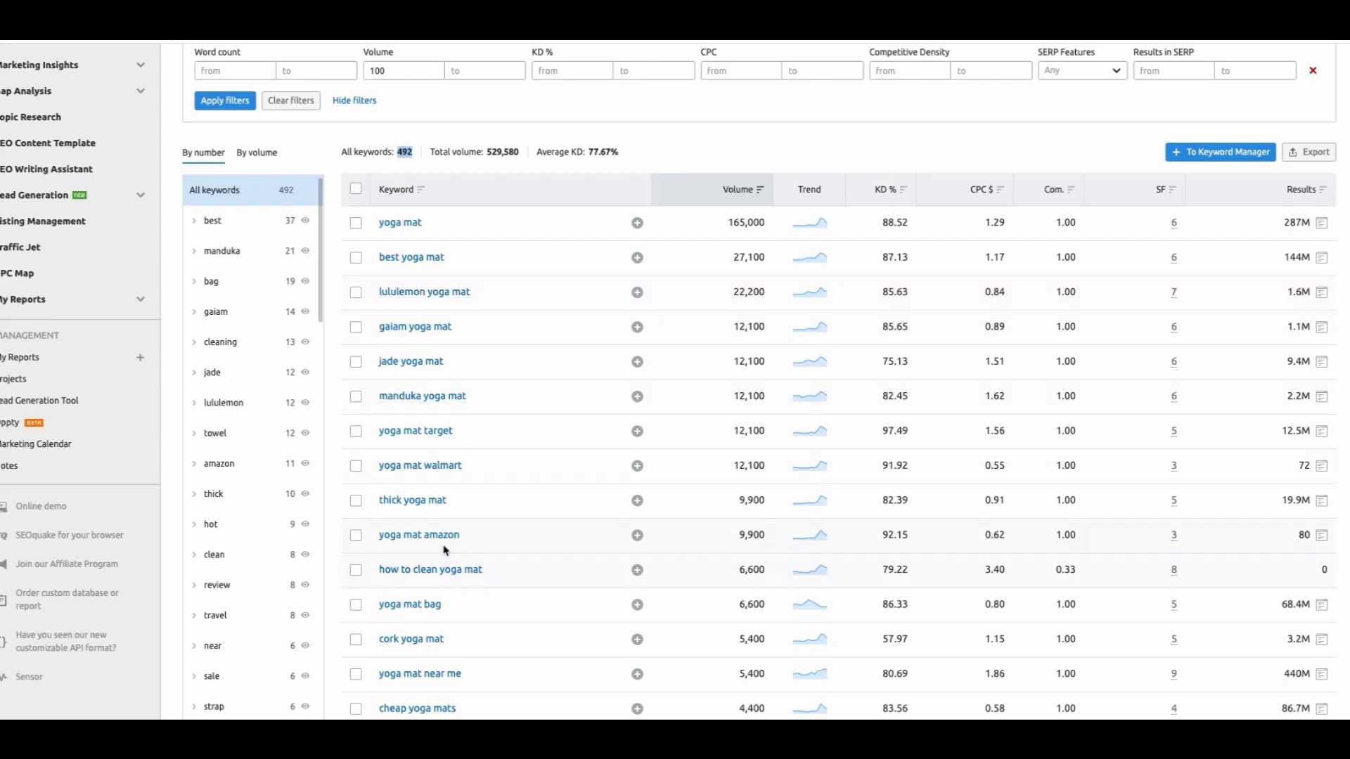
Look through the filtered keywords for category ideas and compare them with the Yogamatters shop's Travel Yoga Mats category page
{"action": "scroll", "coordinate": [419, 498], "scroll_direction": "down", "scroll_amount": 1}
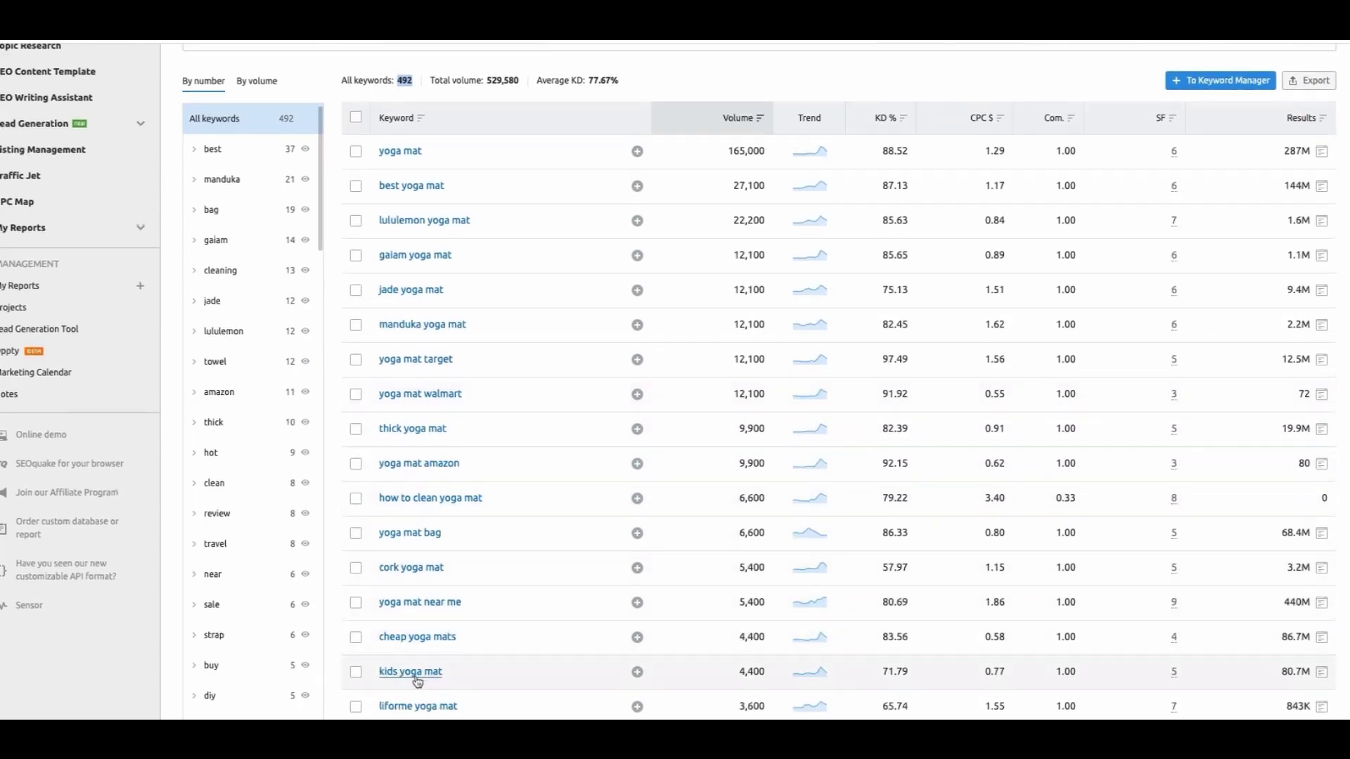
{"action": "scroll", "coordinate": [431, 669], "scroll_direction": "down", "scroll_amount": 2}
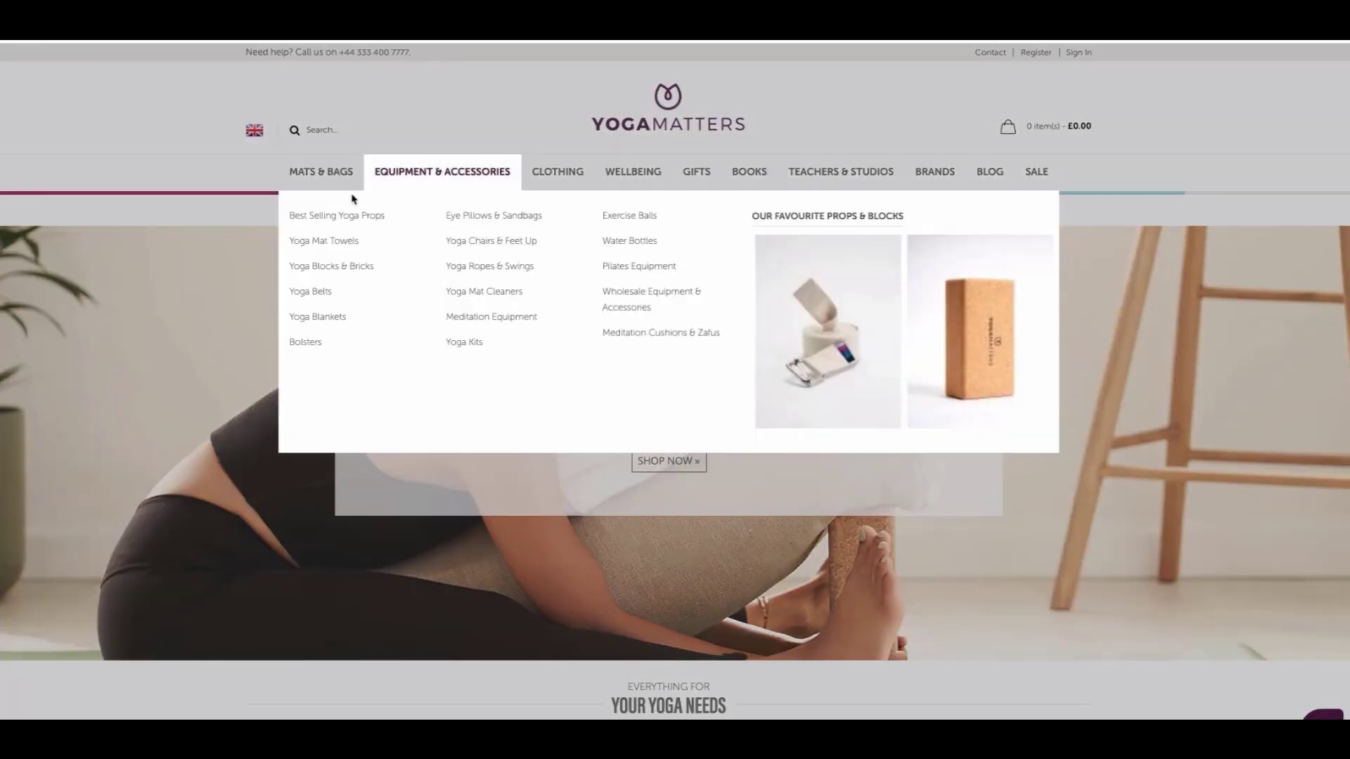
{"action": "mouse_move", "coordinate": [324, 181]}
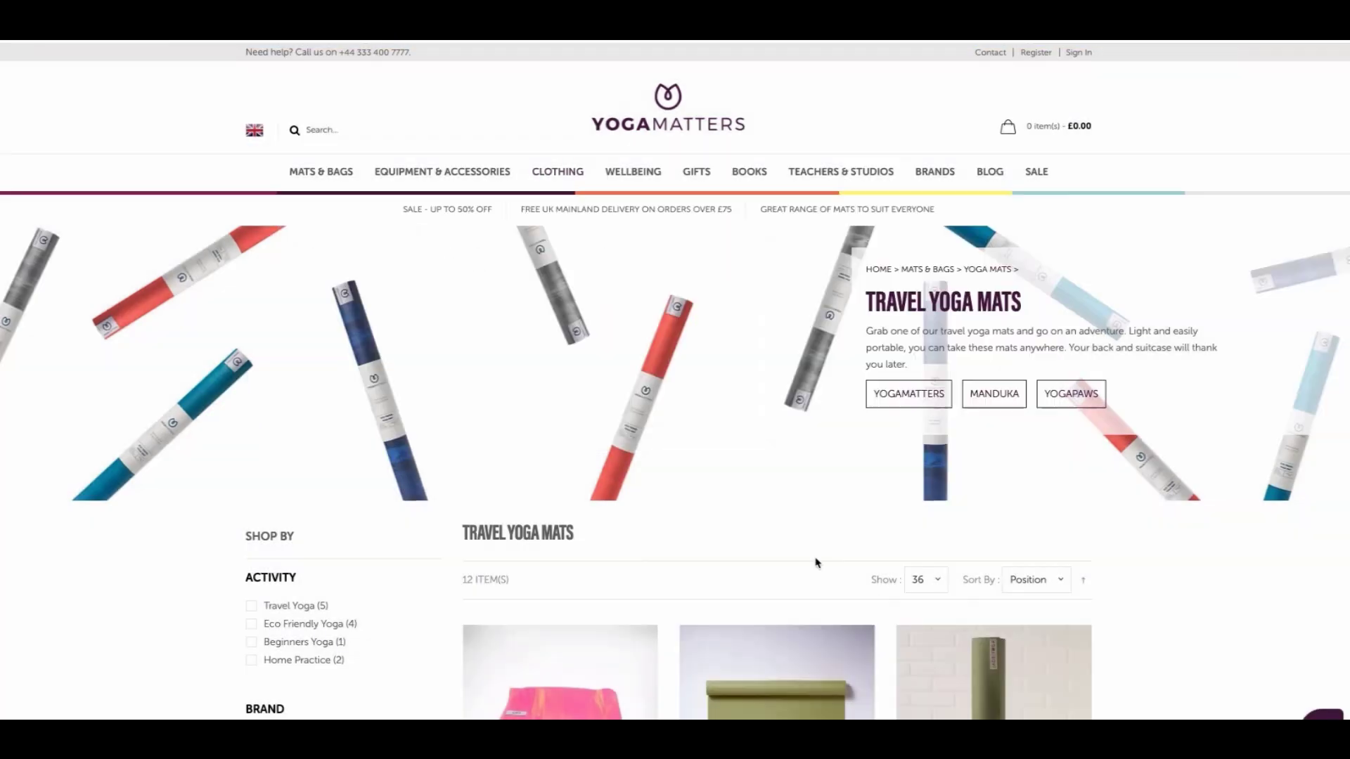
{"action": "scroll", "coordinate": [871, 530], "scroll_direction": "down", "scroll_amount": 2}
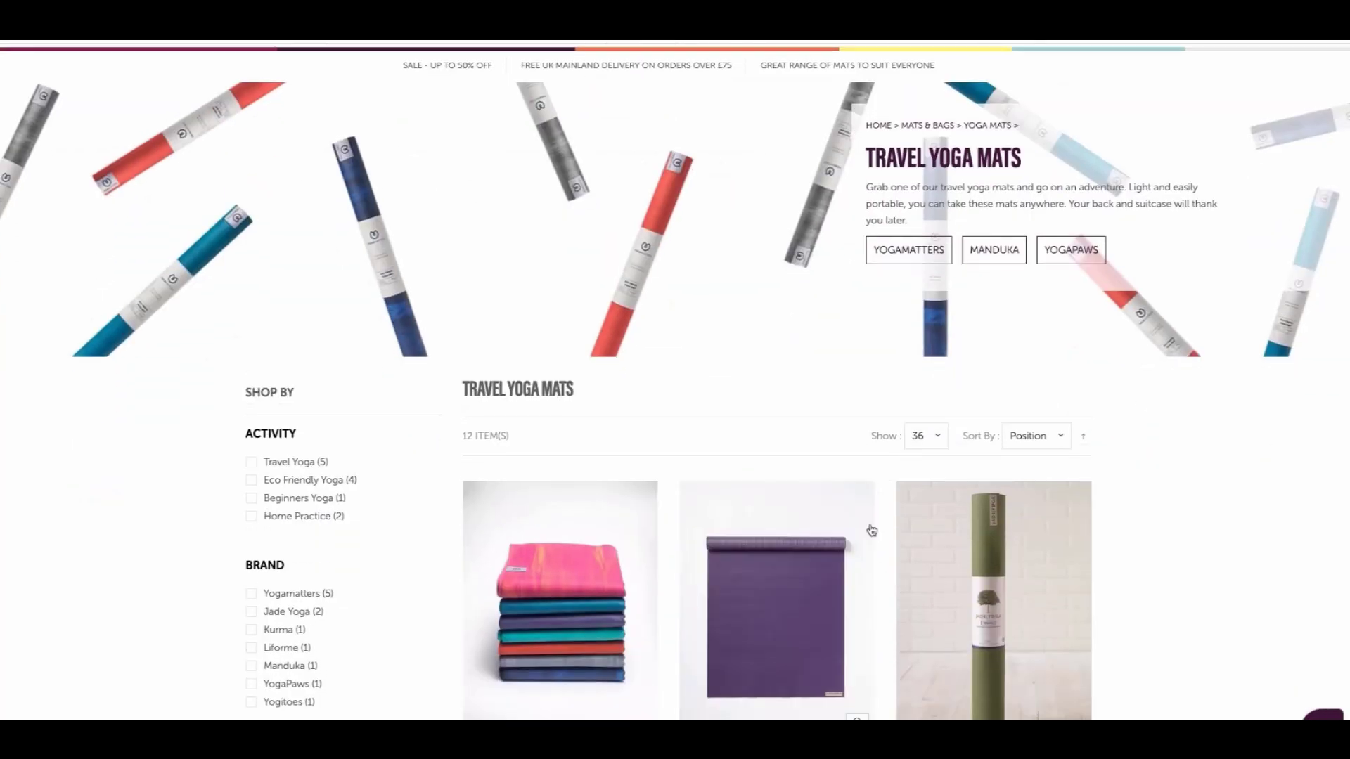
{"action": "scroll", "coordinate": [872, 531], "scroll_direction": "down", "scroll_amount": 2}
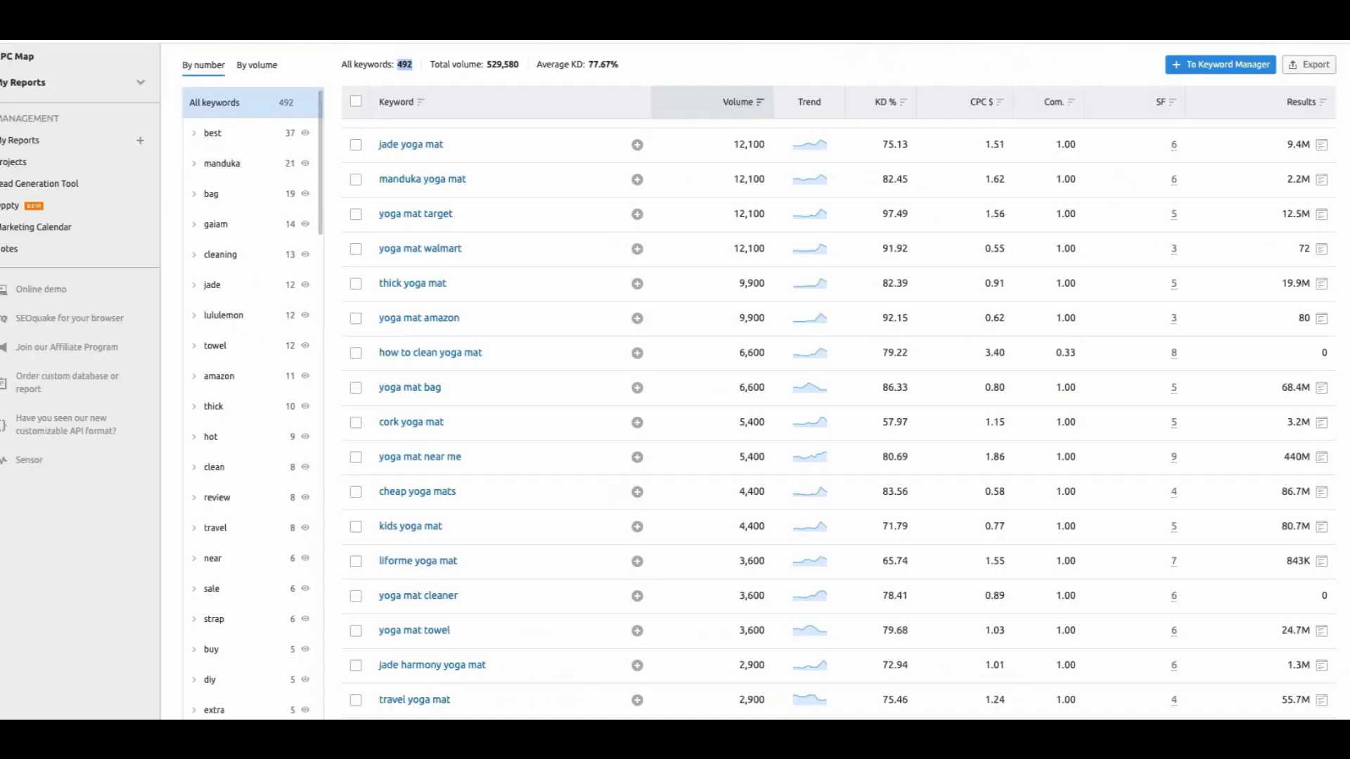
Return to Semrush and review the filtered yoga mat keywords for brand, product and category terms
{"action": "scroll", "coordinate": [497, 305], "scroll_direction": "up", "scroll_amount": 5}
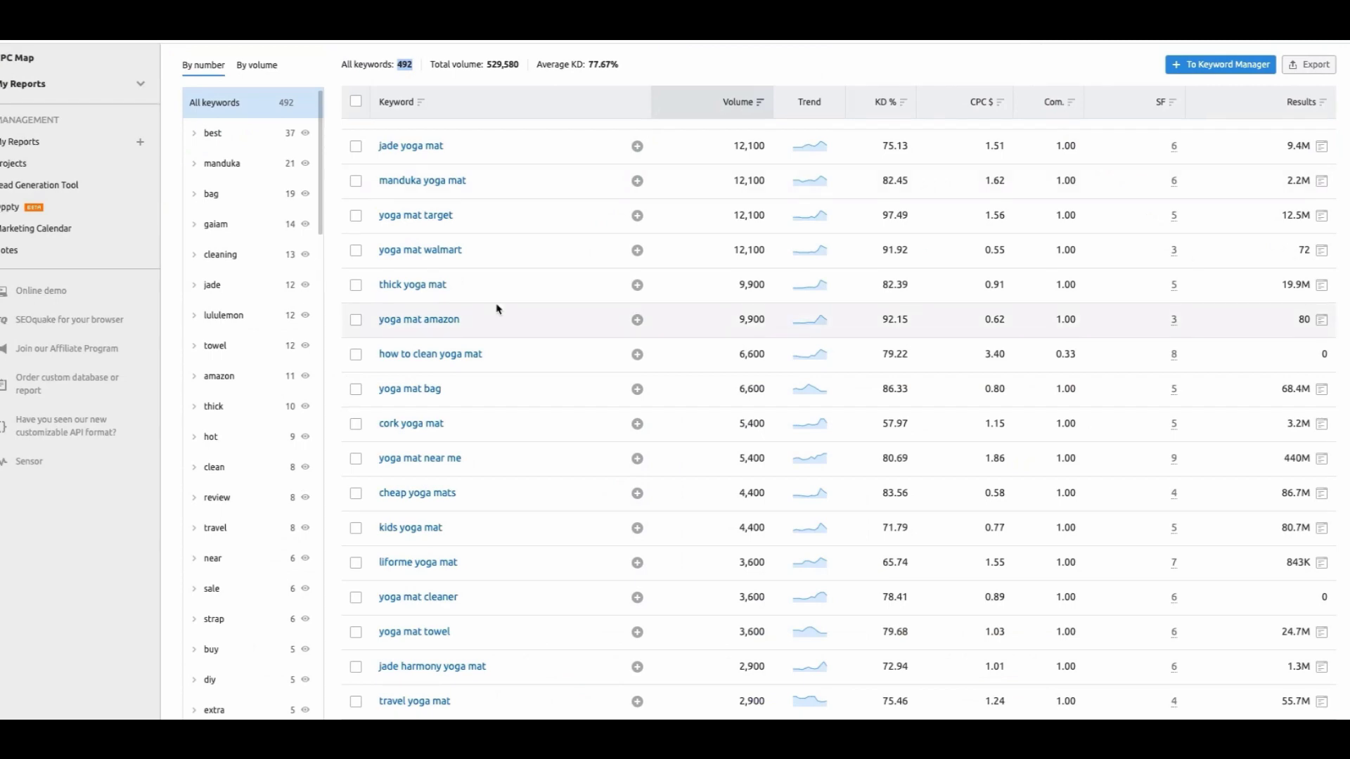
{"action": "scroll", "coordinate": [497, 200], "scroll_direction": "up", "scroll_amount": 3}
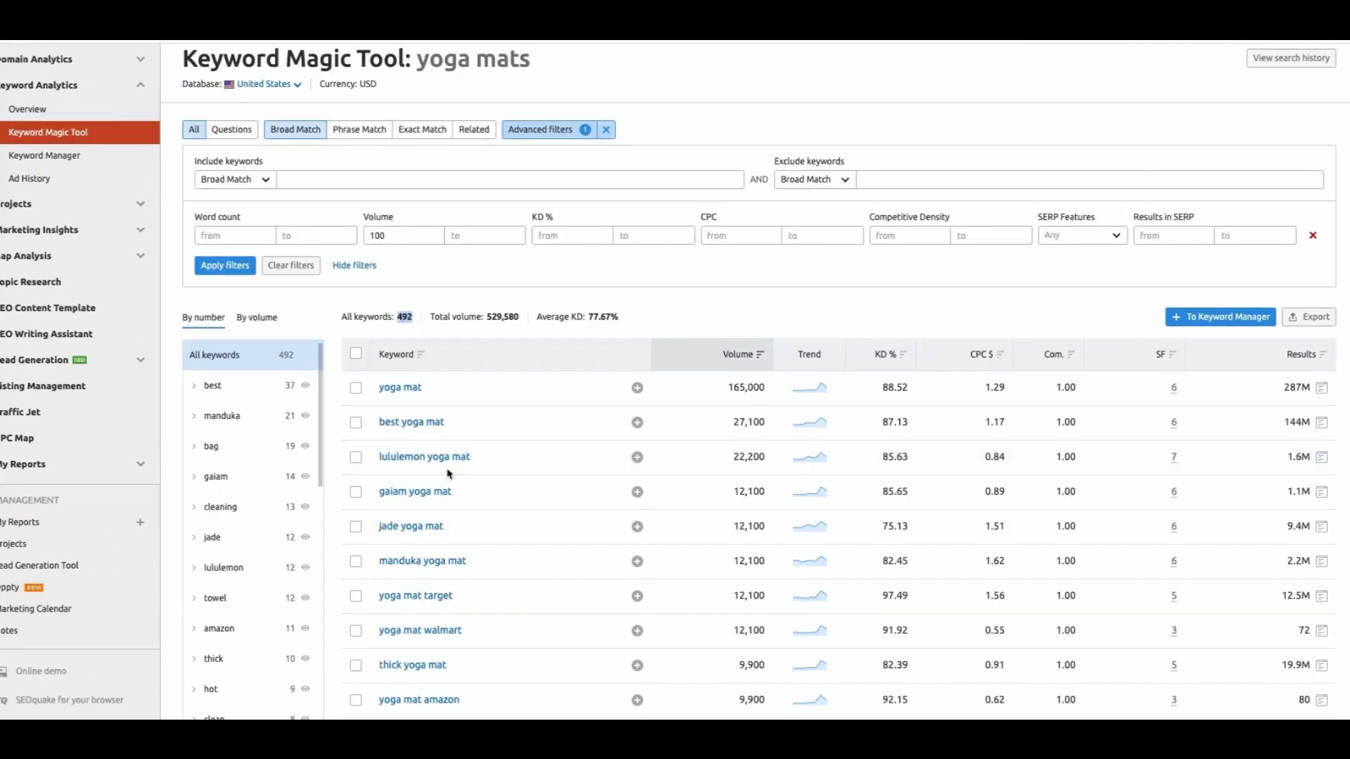
{"action": "scroll", "coordinate": [431, 390], "scroll_direction": "down", "scroll_amount": 4}
{"action": "scroll", "coordinate": [450, 493], "scroll_direction": "down", "scroll_amount": 2}
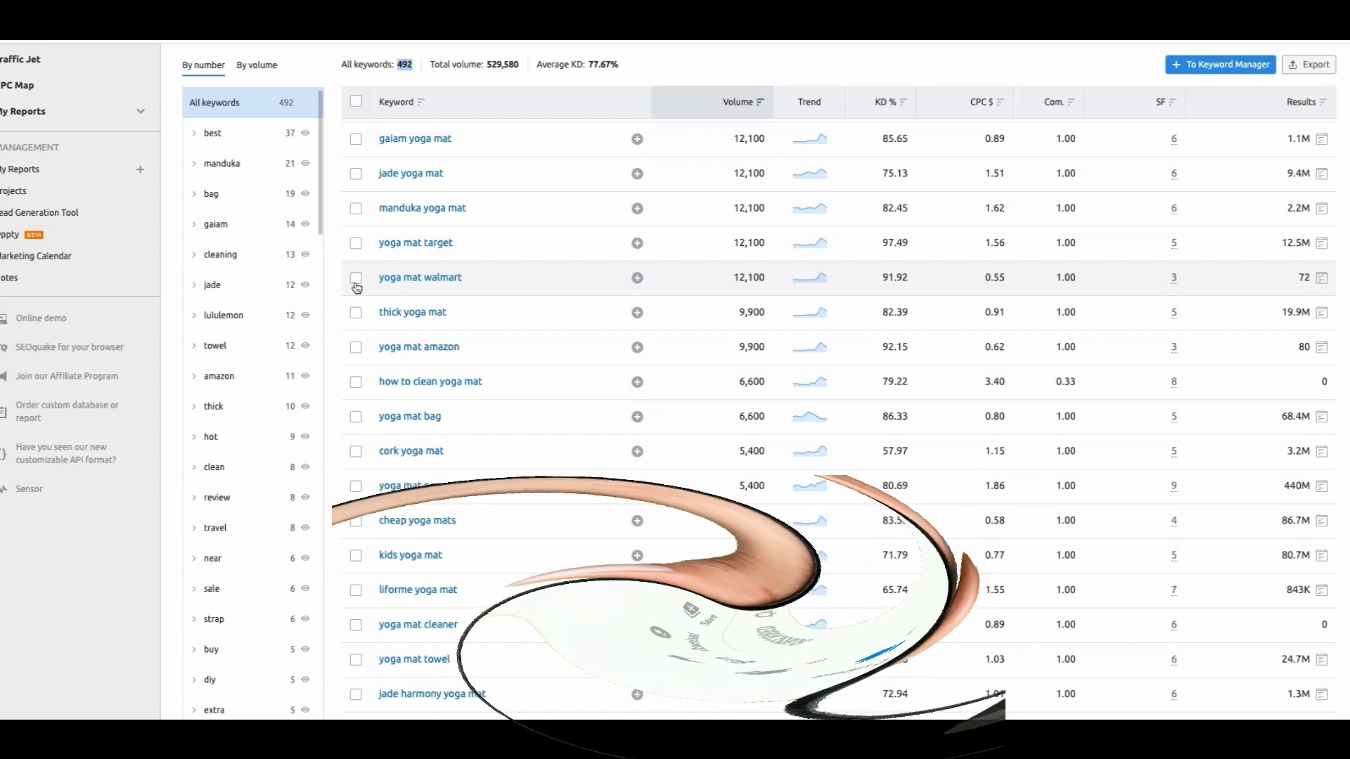
{"action": "scroll", "coordinate": [356, 287], "scroll_direction": "up", "scroll_amount": 1}
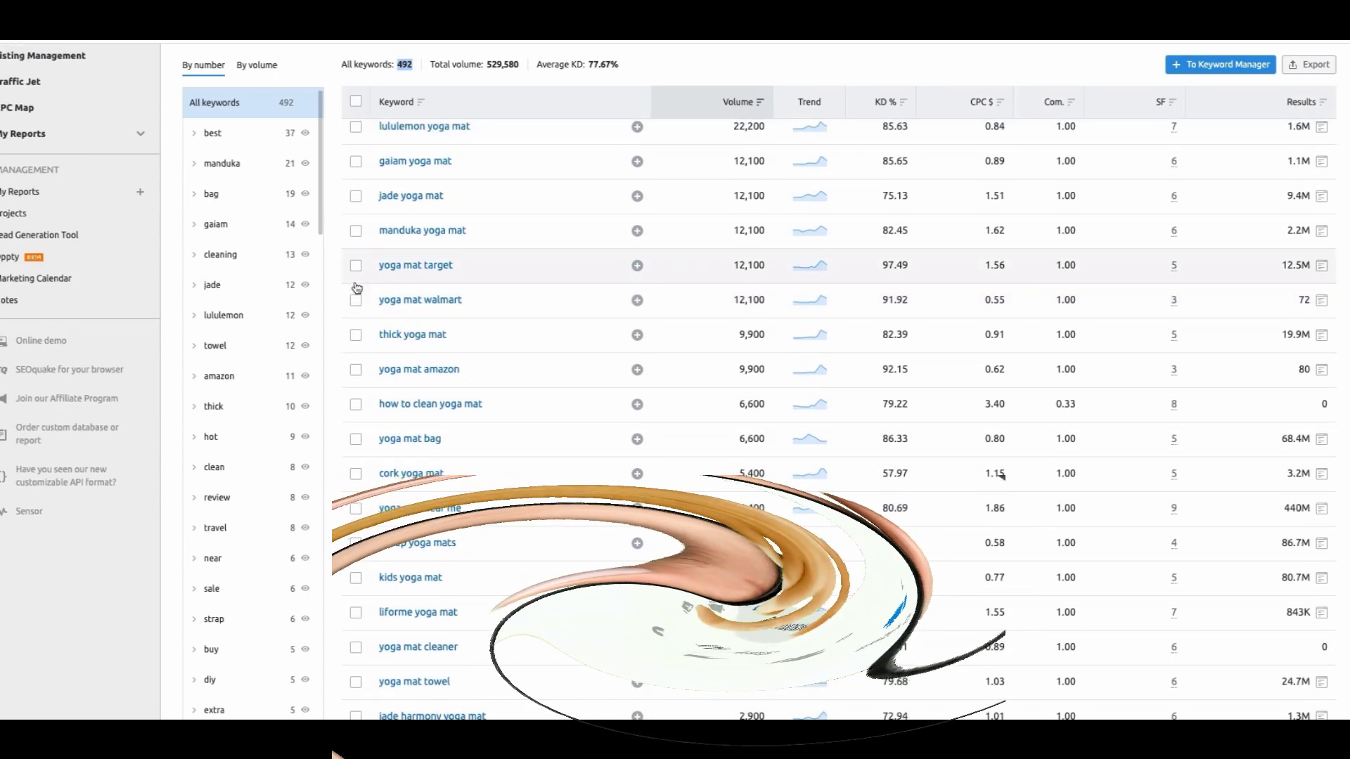
{"action": "scroll", "coordinate": [356, 288], "scroll_direction": "up", "scroll_amount": 3}
{"action": "scroll", "coordinate": [356, 288], "scroll_direction": "up", "scroll_amount": 2}
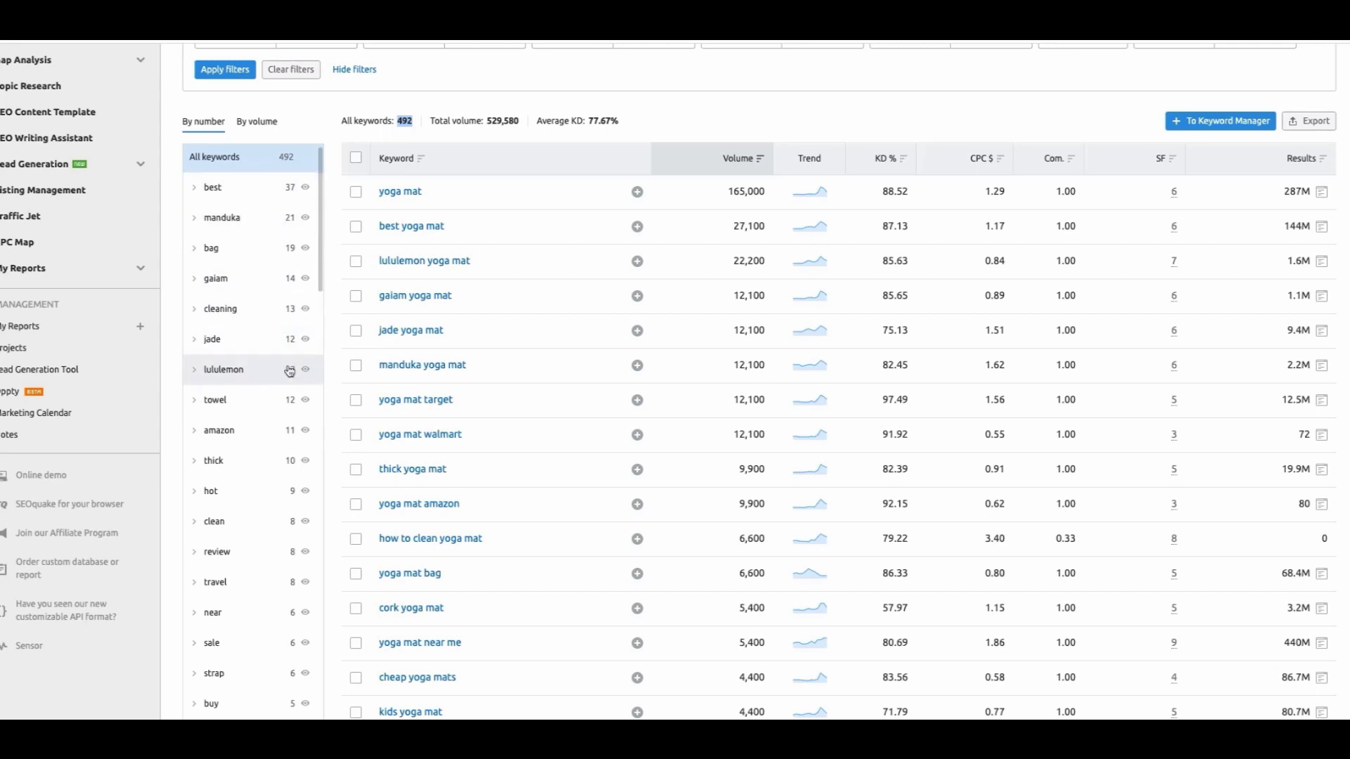
Narrow the keyword list to the "lululemon" group and review its keywords and search volumes
{"action": "left_click", "coordinate": [245, 372]}
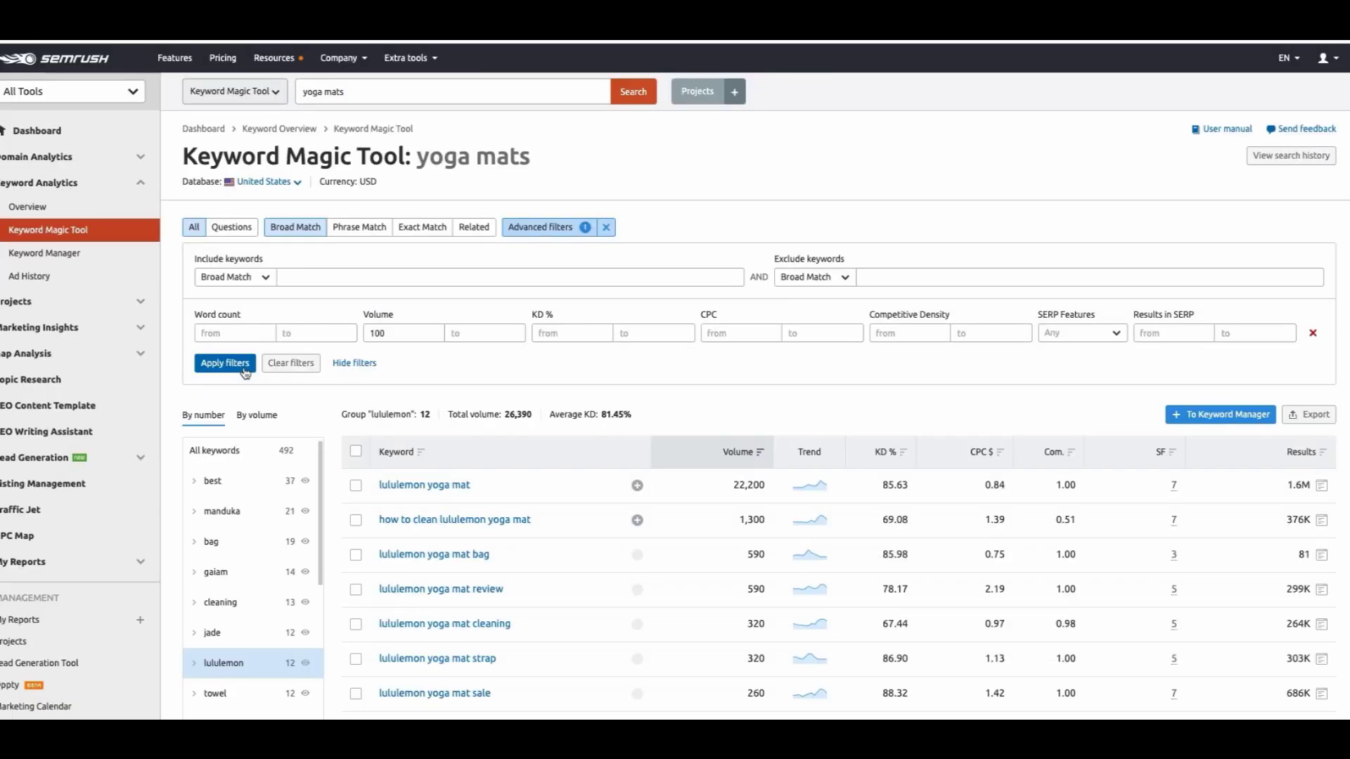
{"action": "scroll", "coordinate": [245, 373], "scroll_direction": "down", "scroll_amount": 2}
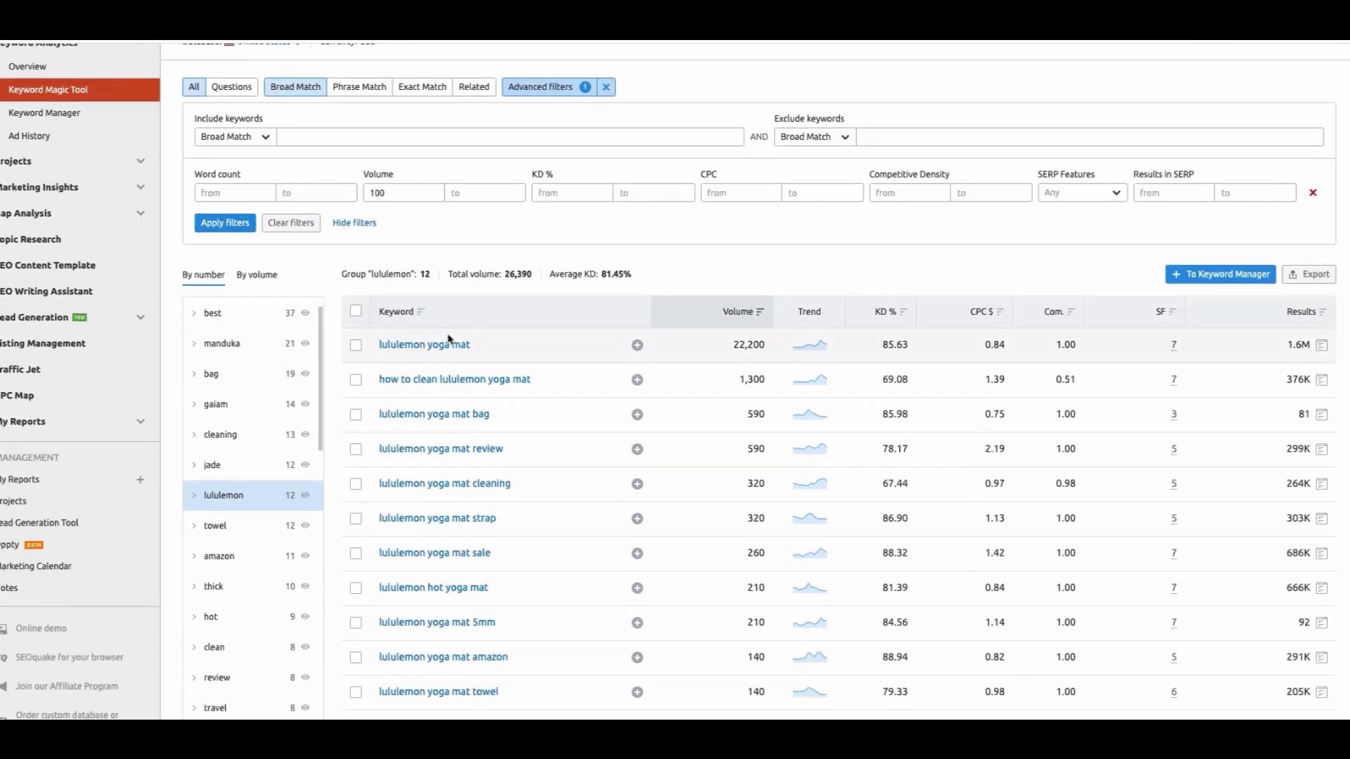
{"action": "scroll", "coordinate": [450, 340], "scroll_direction": "down", "scroll_amount": 1}
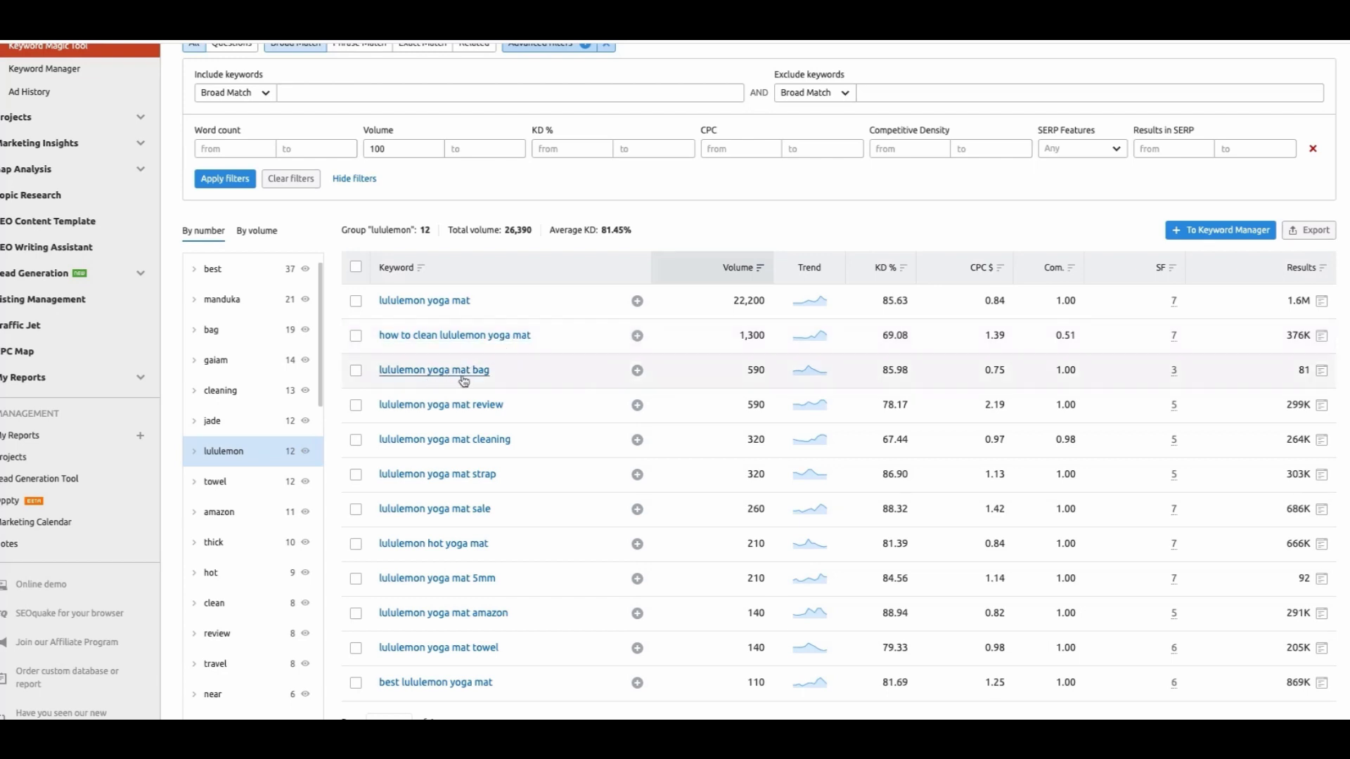
{"action": "scroll", "coordinate": [552, 381], "scroll_direction": "down", "scroll_amount": 1}
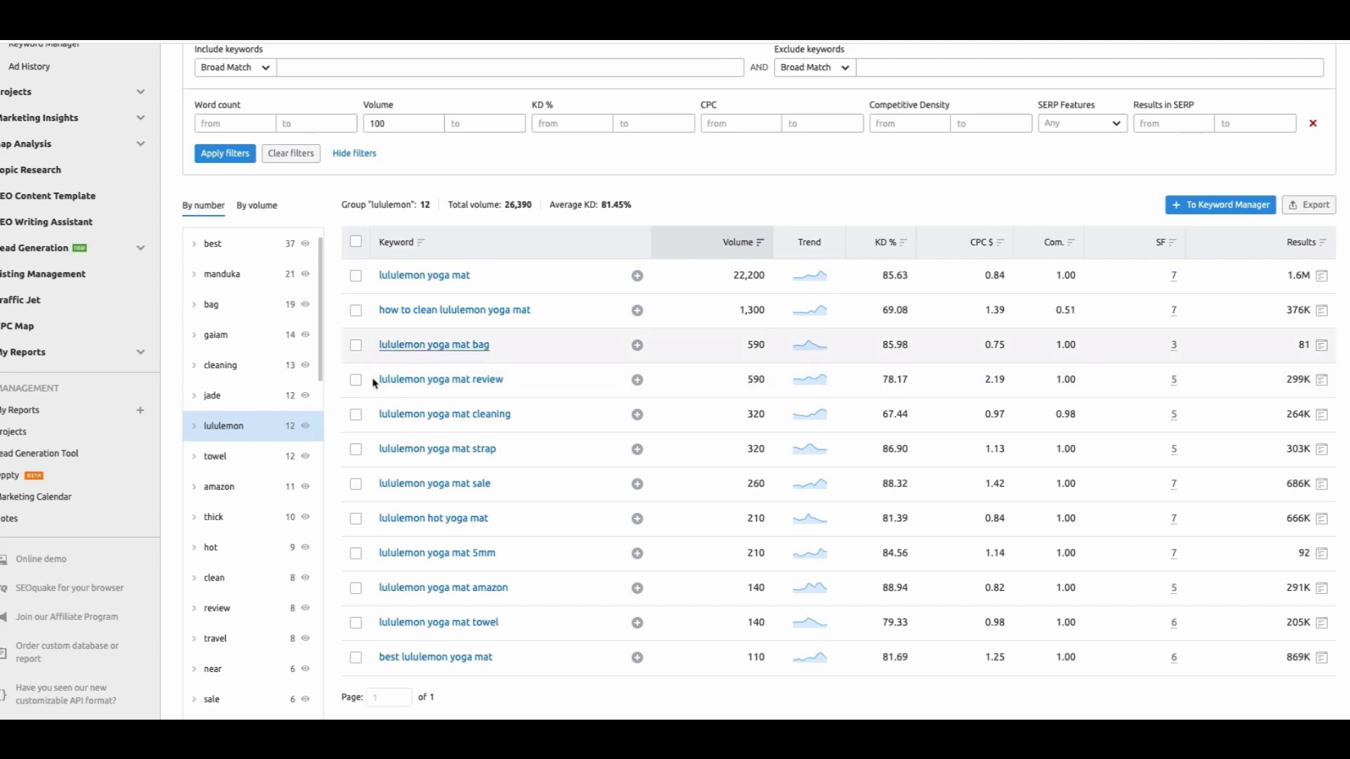
Review the keywords and search volumes in the "travel" group, and switch the list to the "towel" group
{"action": "scroll", "coordinate": [236, 605], "scroll_direction": "down", "scroll_amount": 1}
{"action": "scroll", "coordinate": [234, 603], "scroll_direction": "down", "scroll_amount": 3}
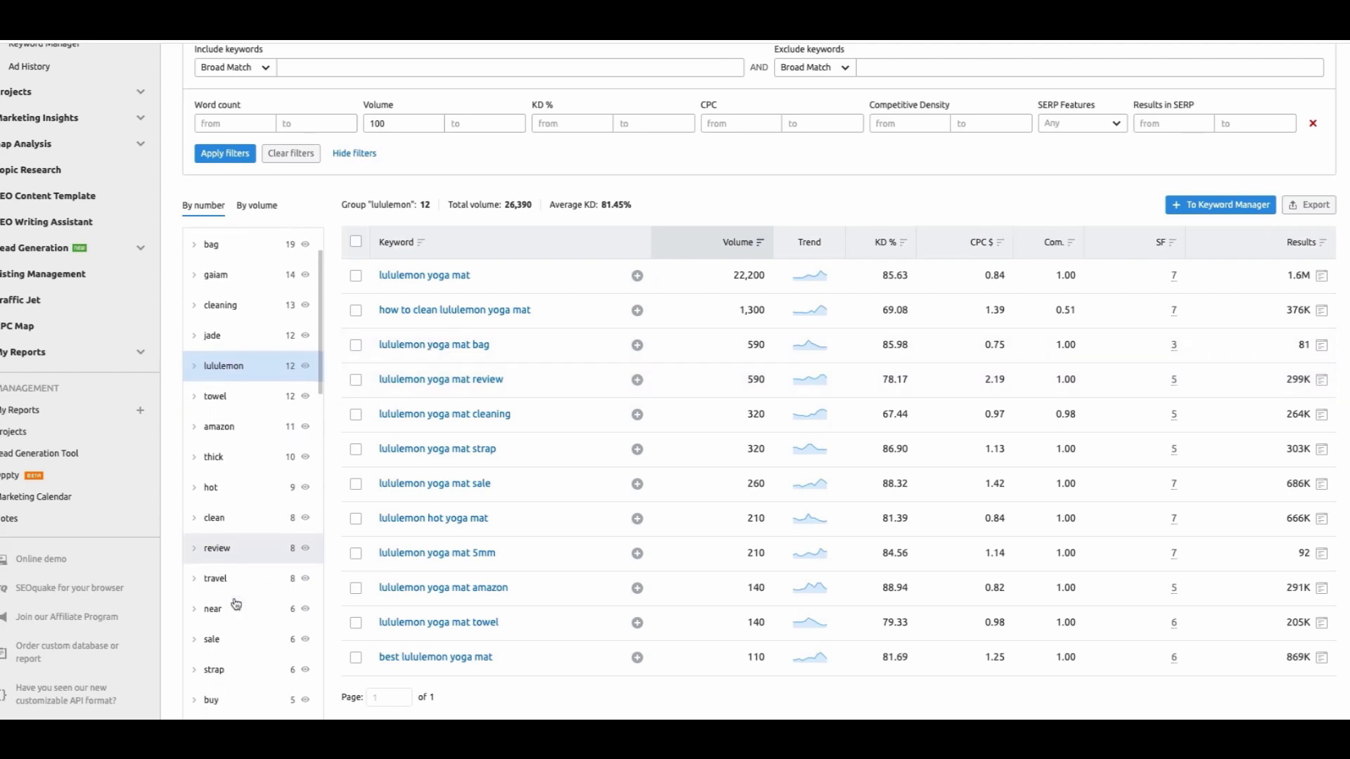
{"action": "left_click", "coordinate": [220, 542]}
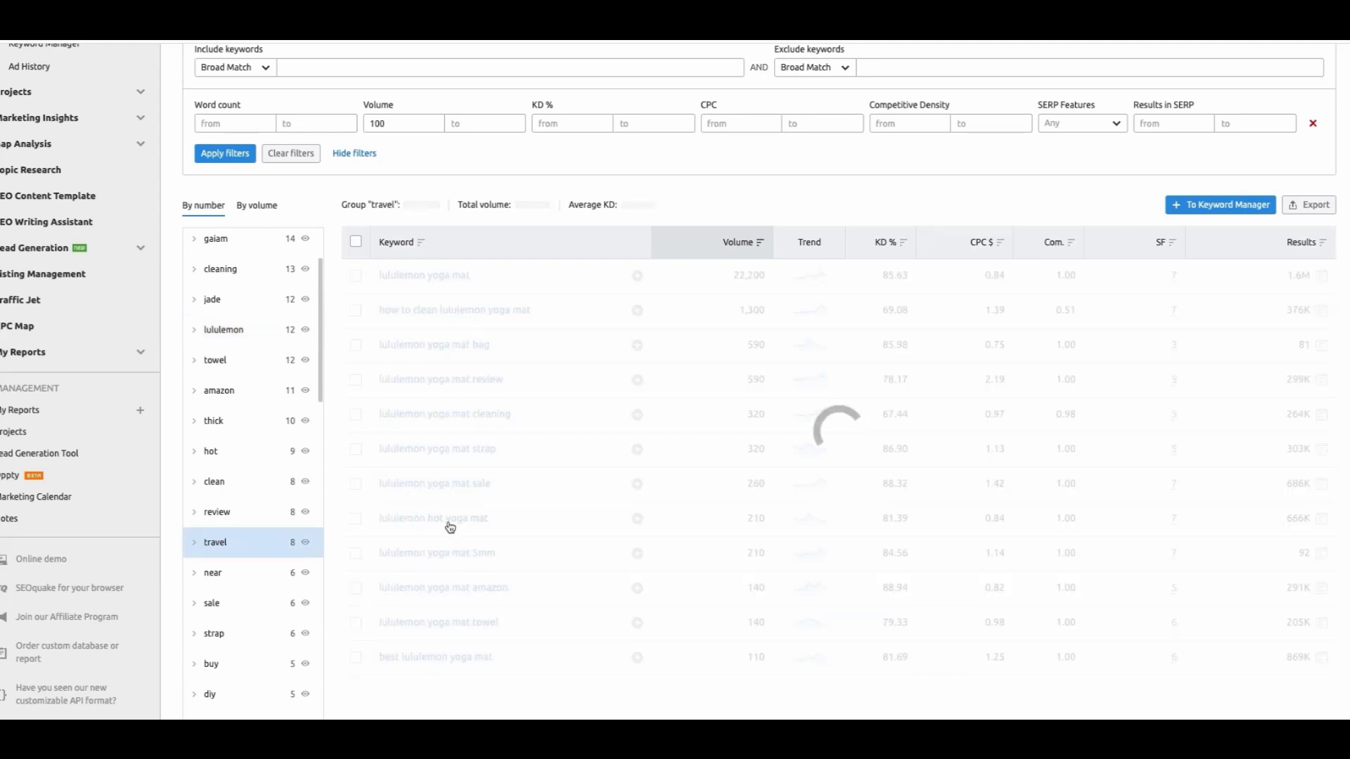
{"action": "scroll", "coordinate": [612, 536], "scroll_direction": "up", "scroll_amount": 3}
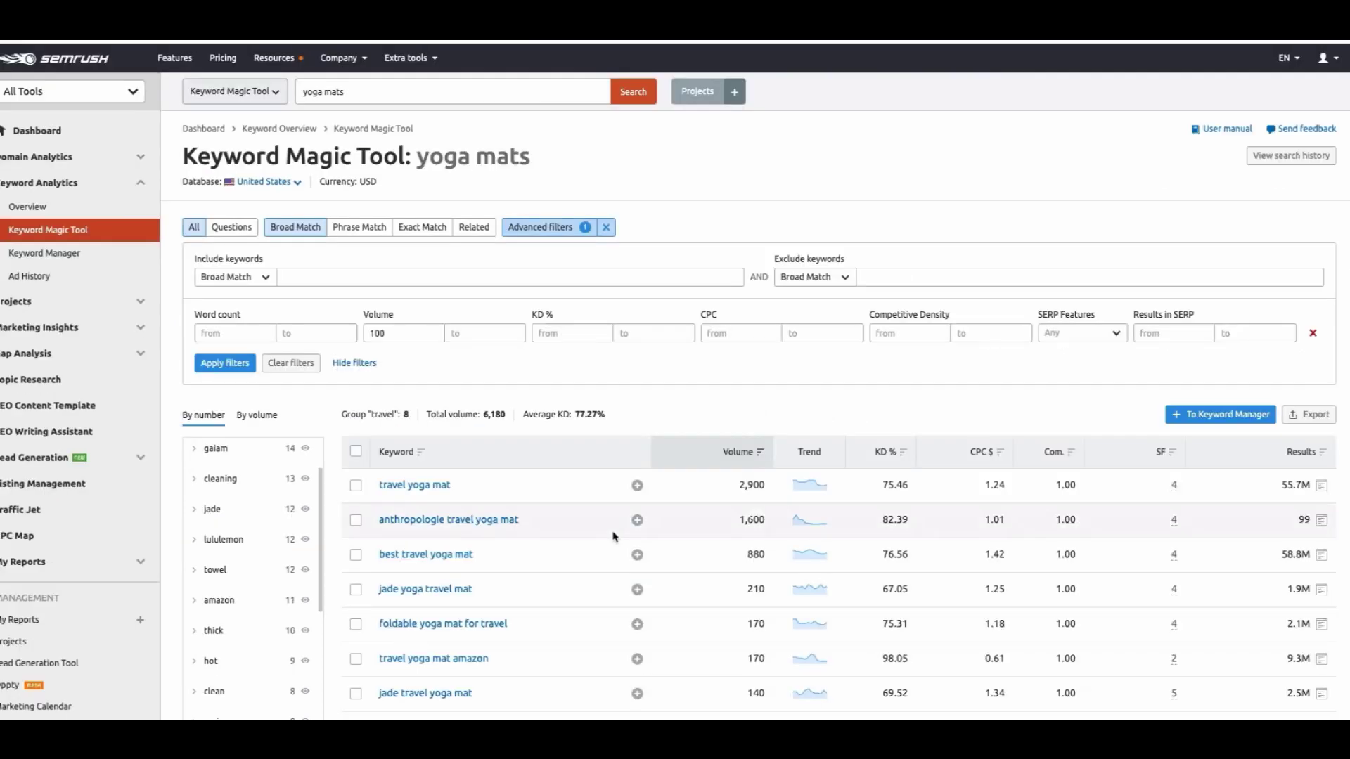
{"action": "scroll", "coordinate": [612, 537], "scroll_direction": "down", "scroll_amount": 1}
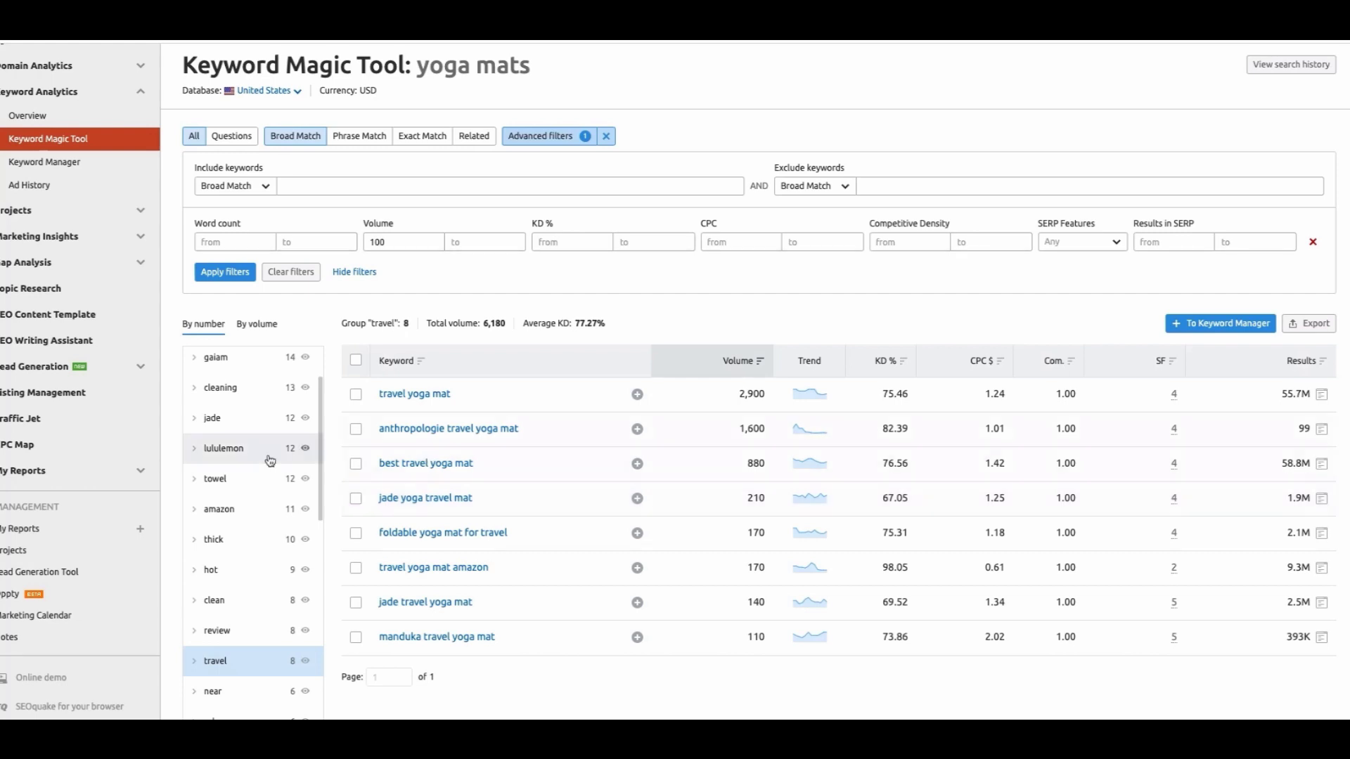
{"action": "left_click", "coordinate": [241, 481]}
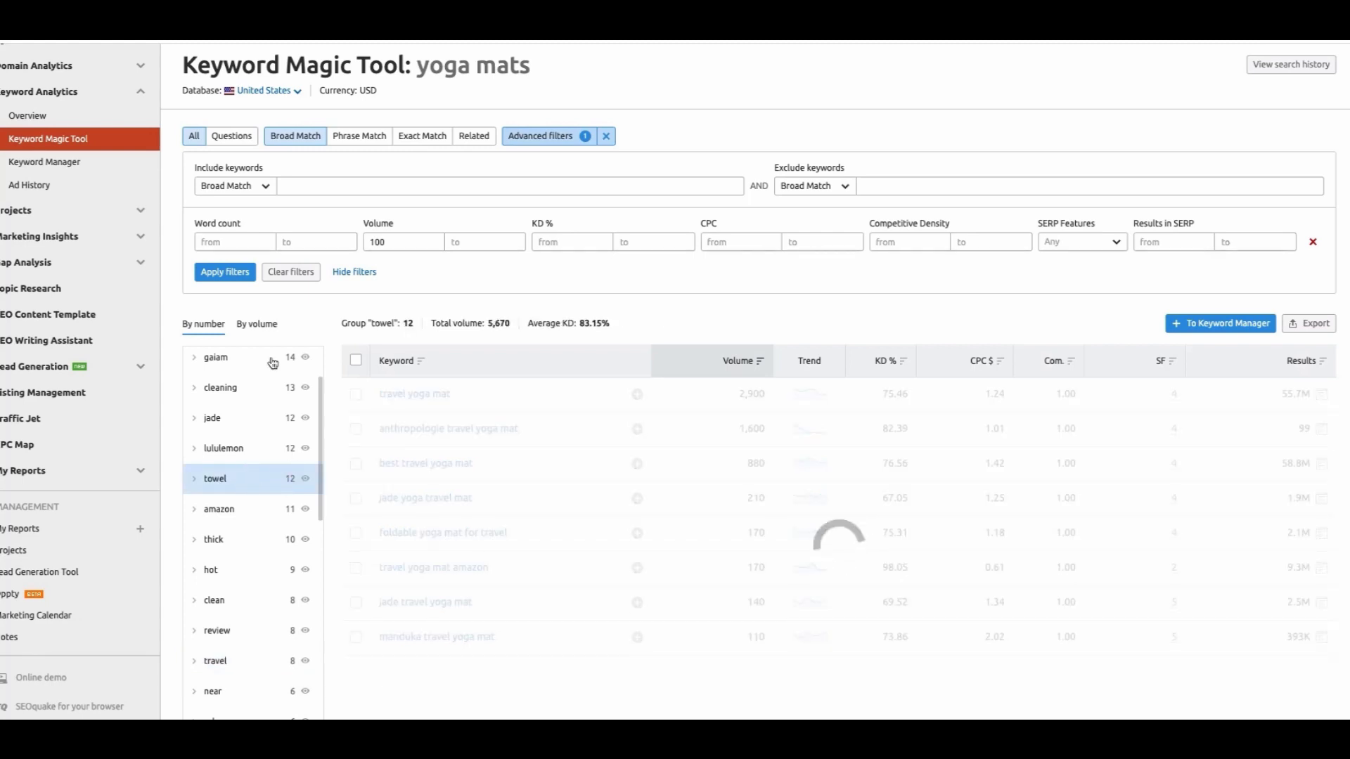
Look over the "towel" group's keywords and export only this group as an XLSX file
{"action": "scroll", "coordinate": [278, 380], "scroll_direction": "up", "scroll_amount": 2}
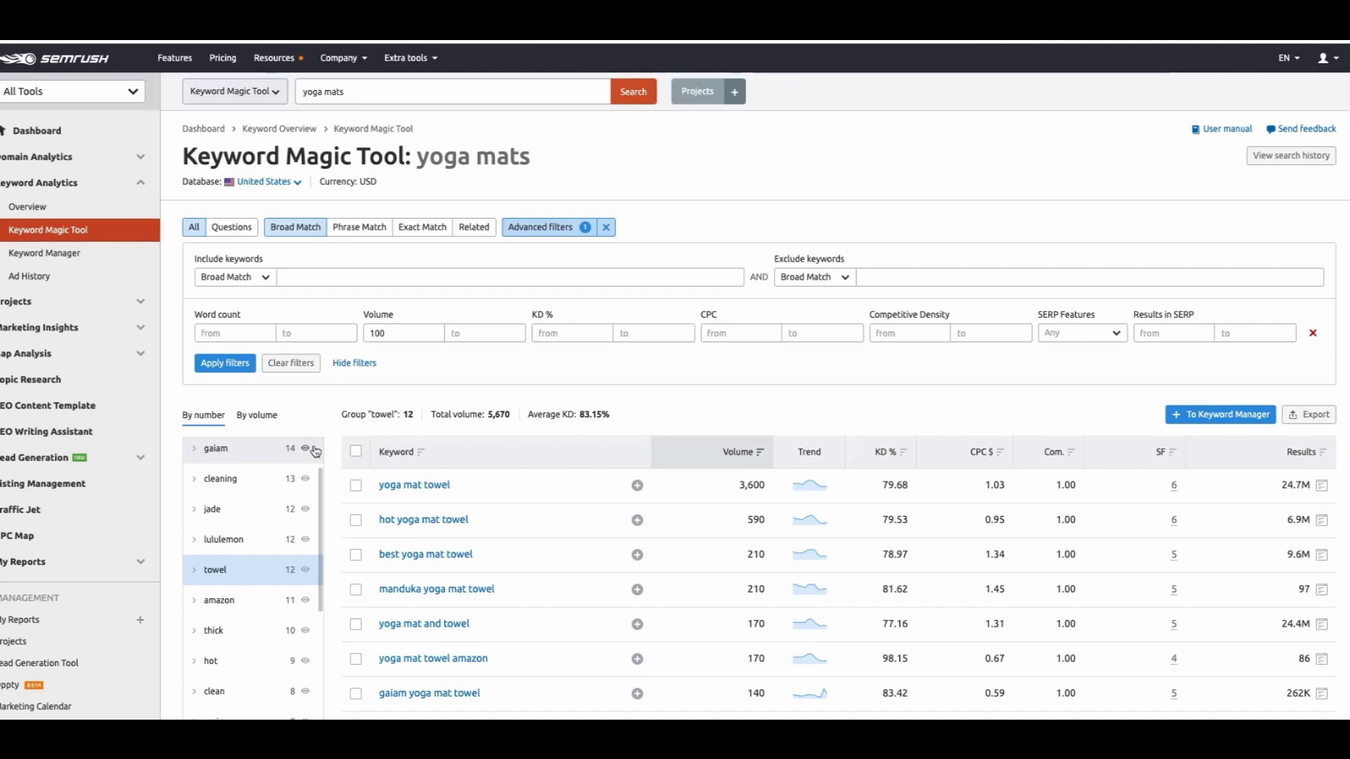
{"action": "scroll", "coordinate": [299, 506], "scroll_direction": "down", "scroll_amount": 3}
{"action": "scroll", "coordinate": [280, 528], "scroll_direction": "up", "scroll_amount": 1}
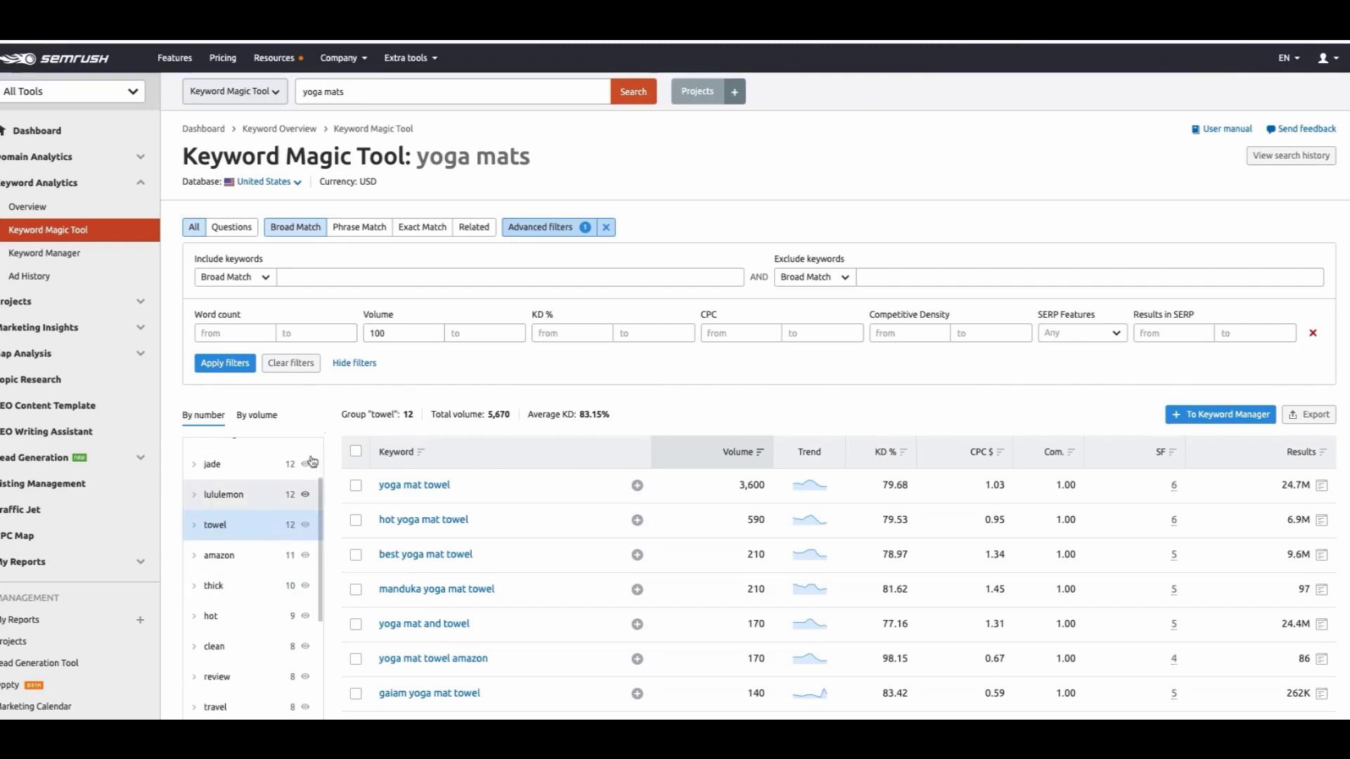
{"action": "scroll", "coordinate": [333, 417], "scroll_direction": "down", "scroll_amount": 1}
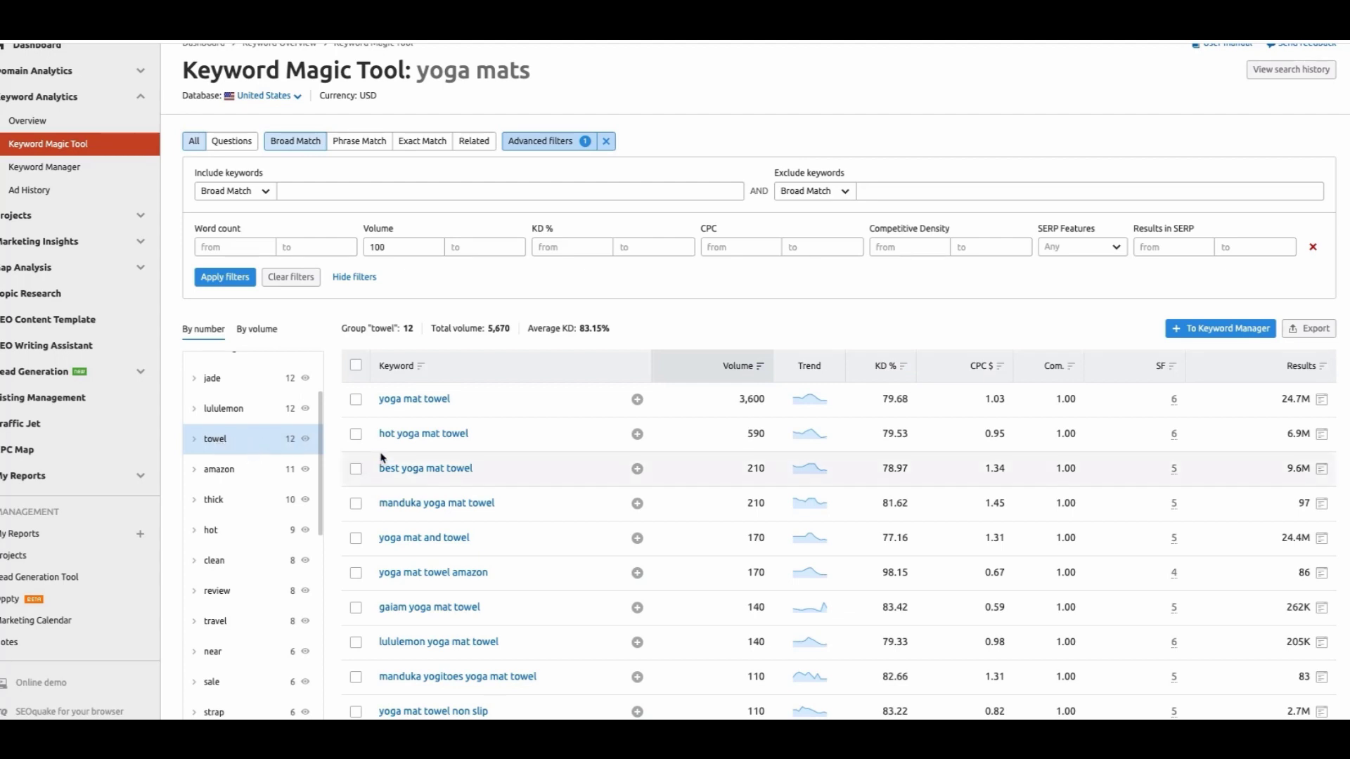
{"action": "scroll", "coordinate": [406, 508], "scroll_direction": "down", "scroll_amount": 2}
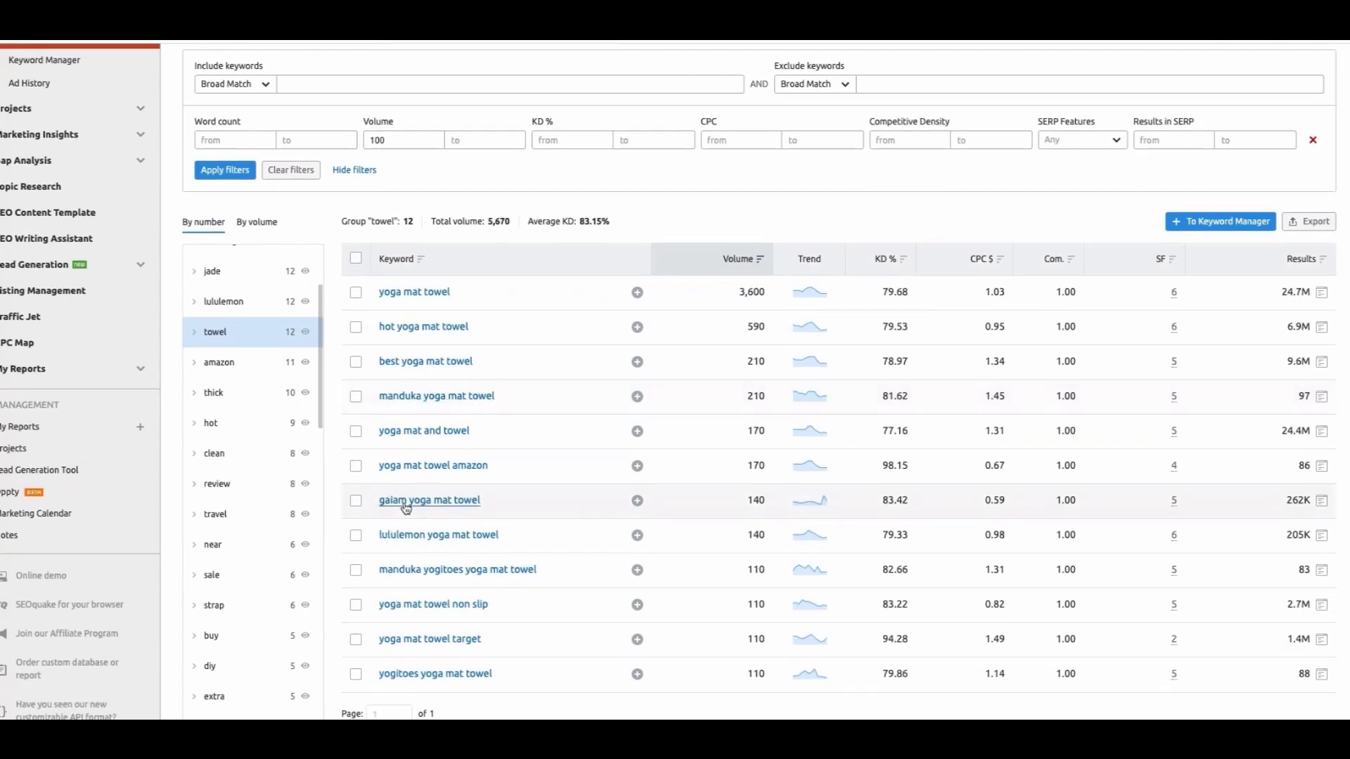
{"action": "left_click", "coordinate": [1300, 224]}
{"action": "left_click", "coordinate": [1160, 300]}
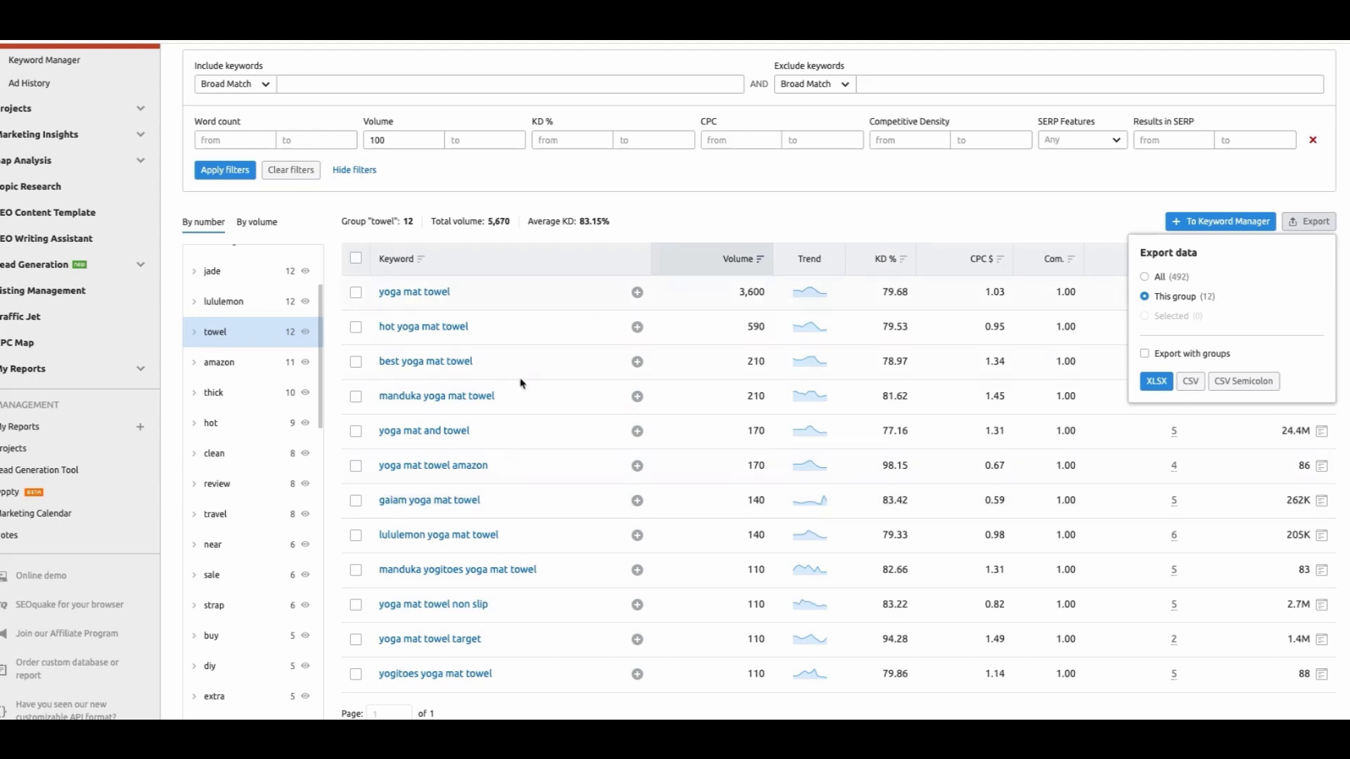
{"action": "left_click", "coordinate": [1156, 381]}
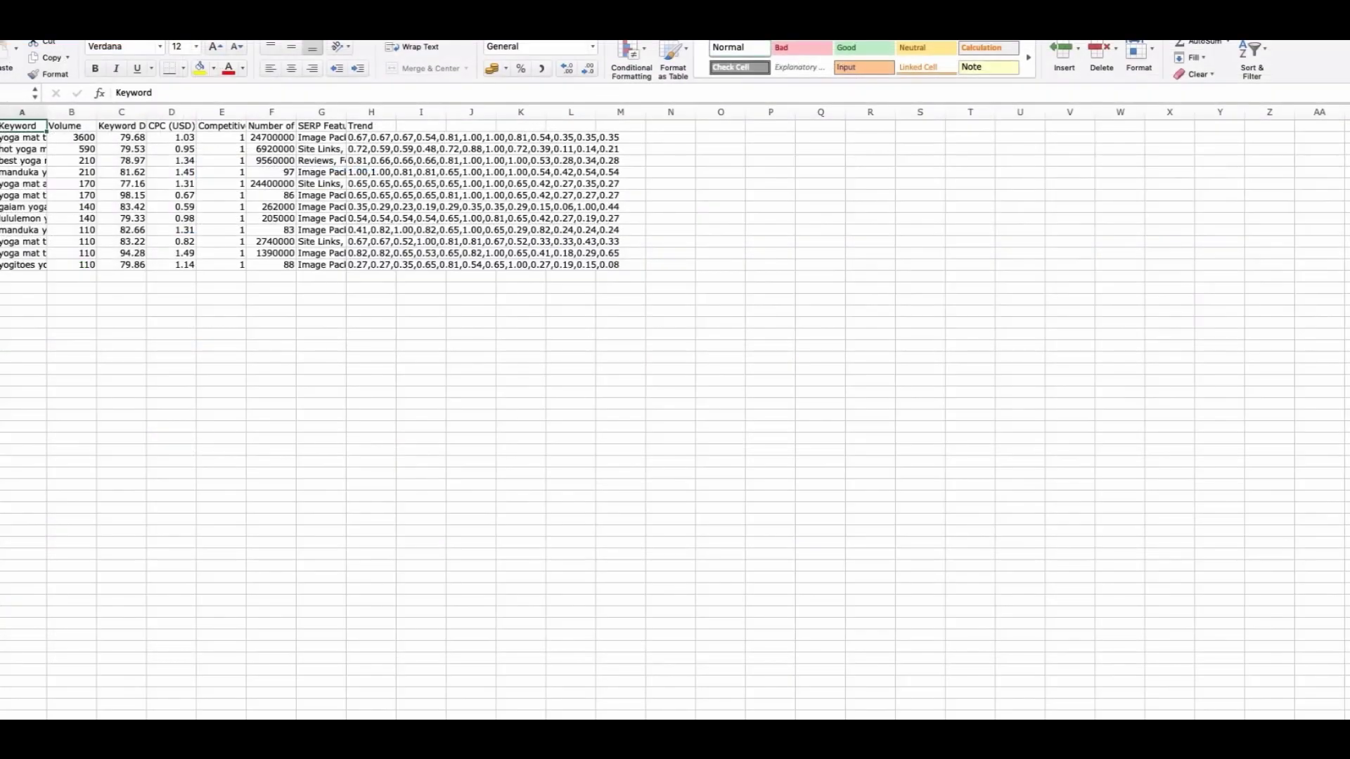
Copy the keyword and volume values of all towel keywords from the exported sheet, without the header row
{"action": "scroll", "coordinate": [675, 415], "scroll_direction": "up", "scroll_amount": 5}
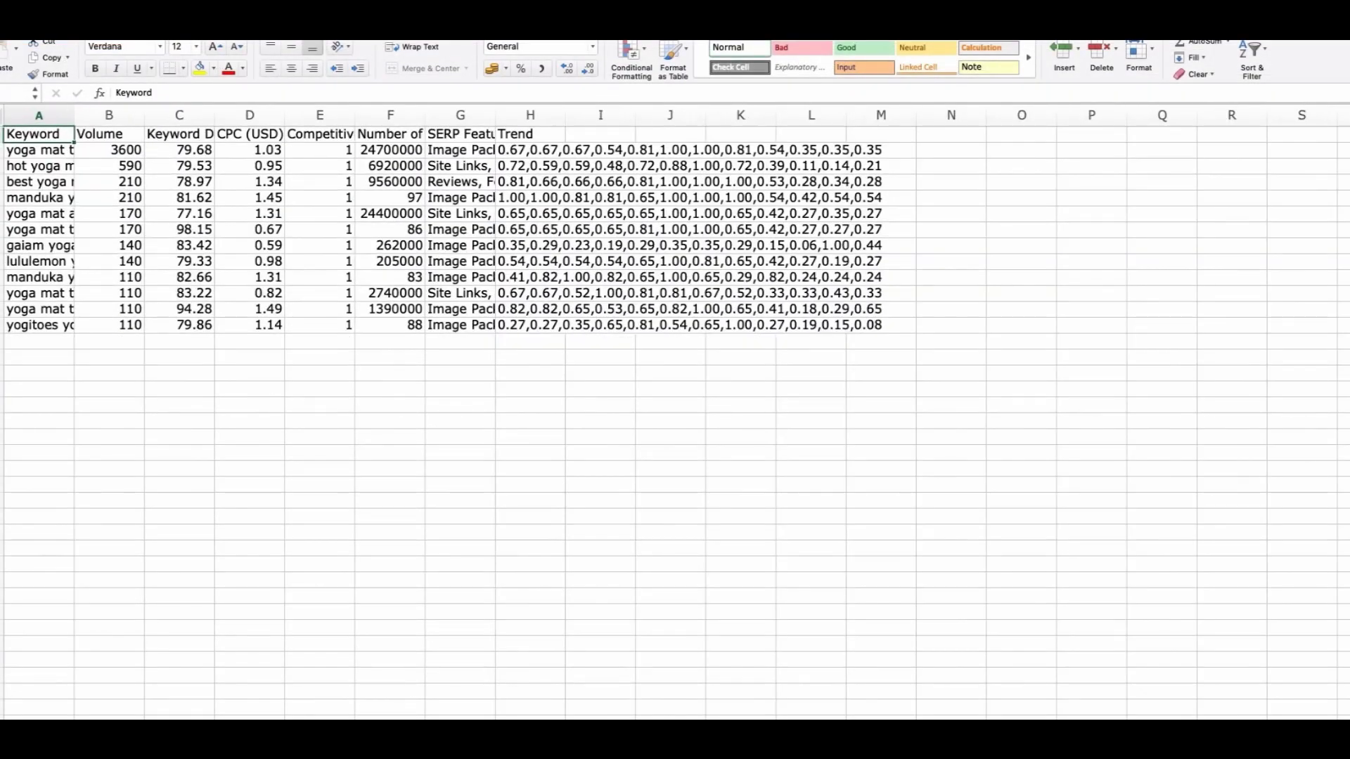
{"action": "scroll", "coordinate": [675, 415], "scroll_direction": "up", "scroll_amount": 3}
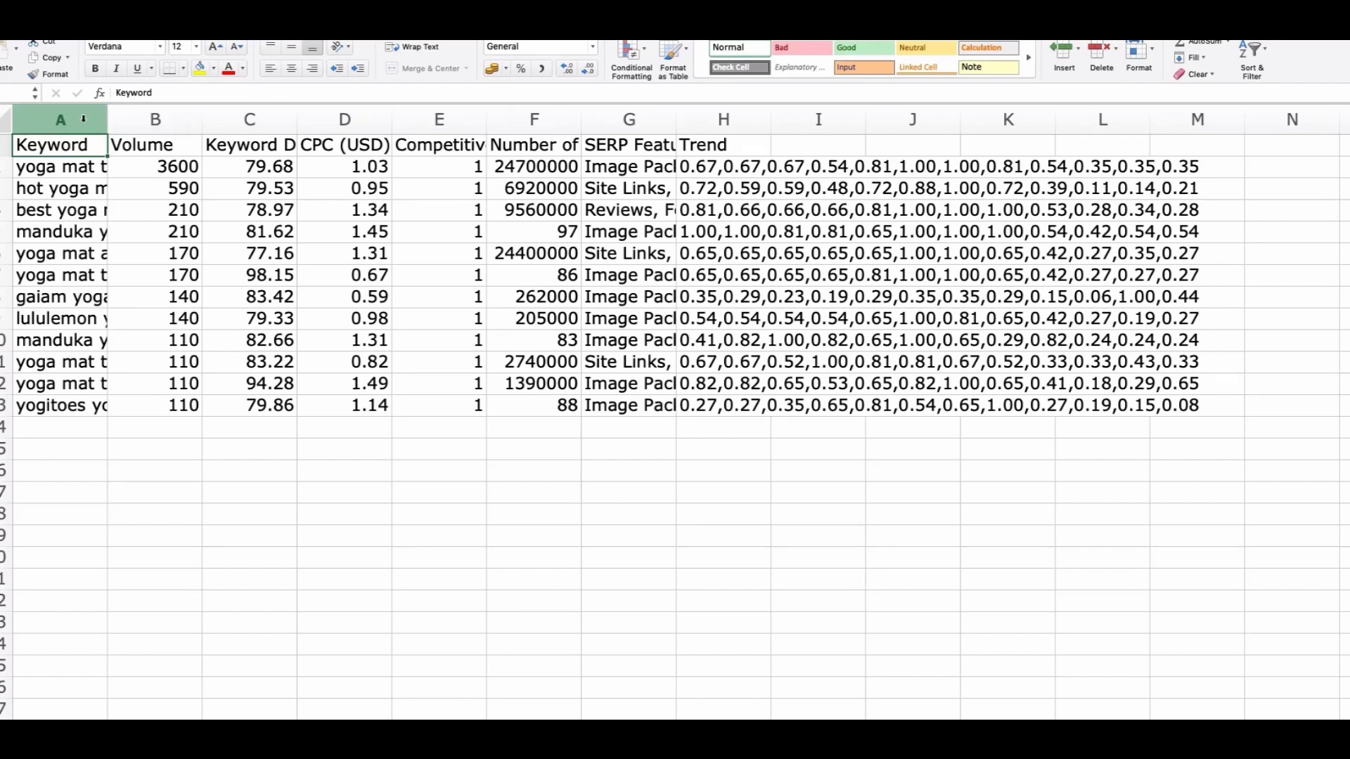
{"action": "left_click", "coordinate": [83, 118]}
{"action": "left_click", "coordinate": [128, 113]}
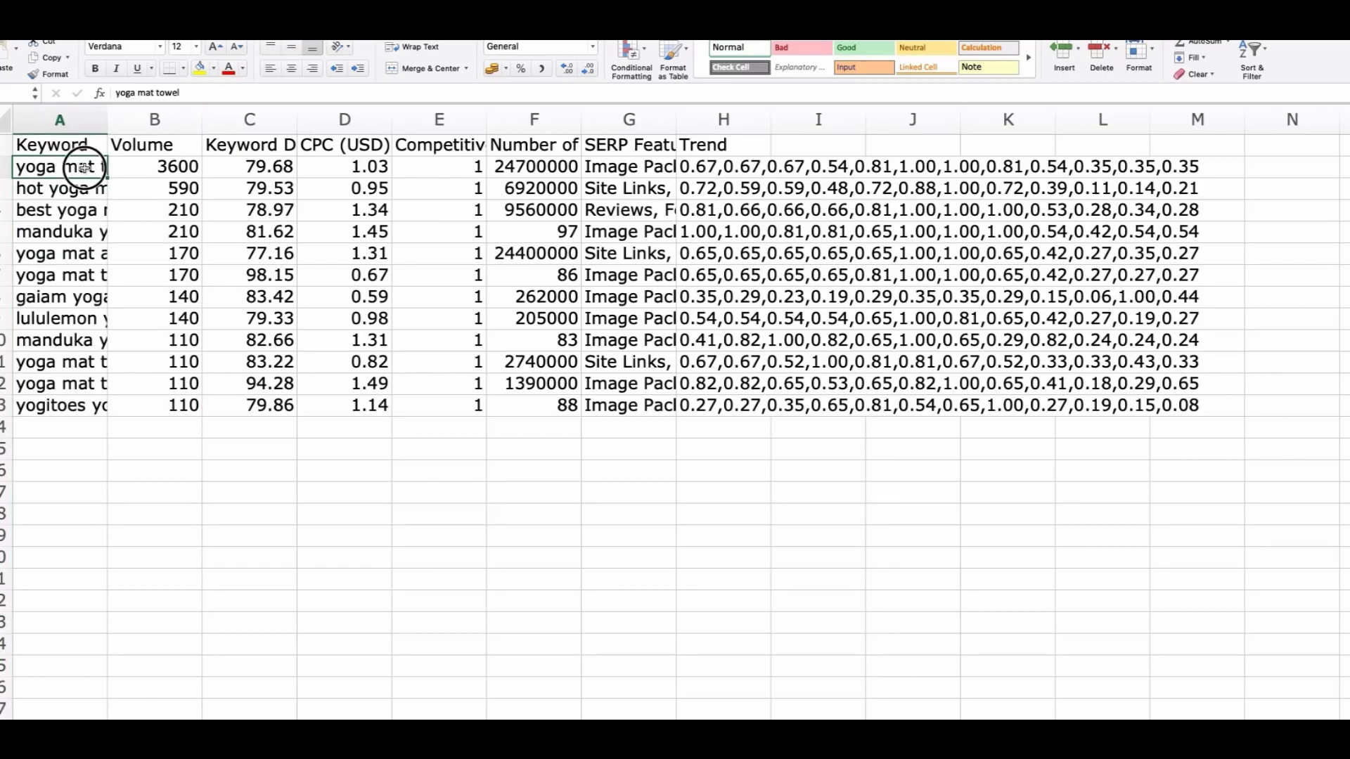
{"action": "left_click_drag", "start_coordinate": [78, 166], "coordinate": [166, 398]}
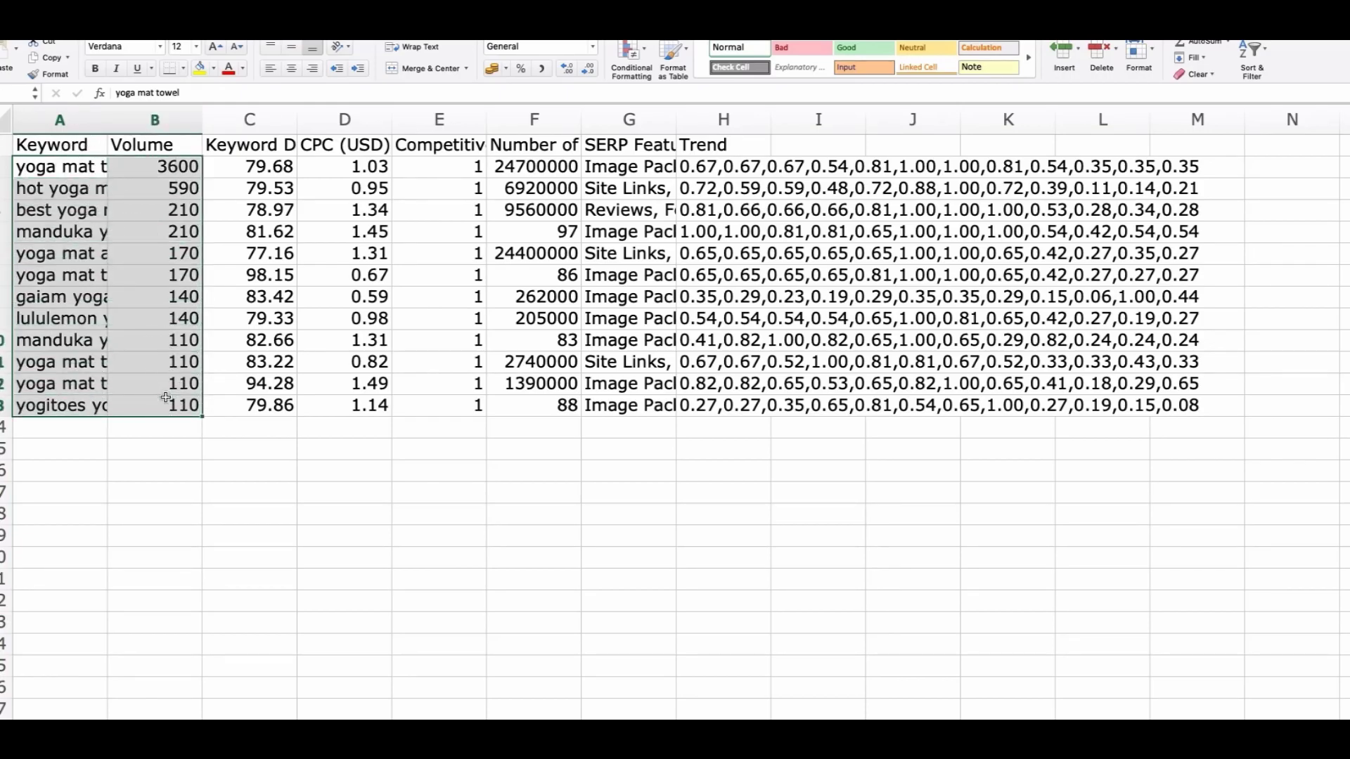
{"action": "key", "text": "super+c"}
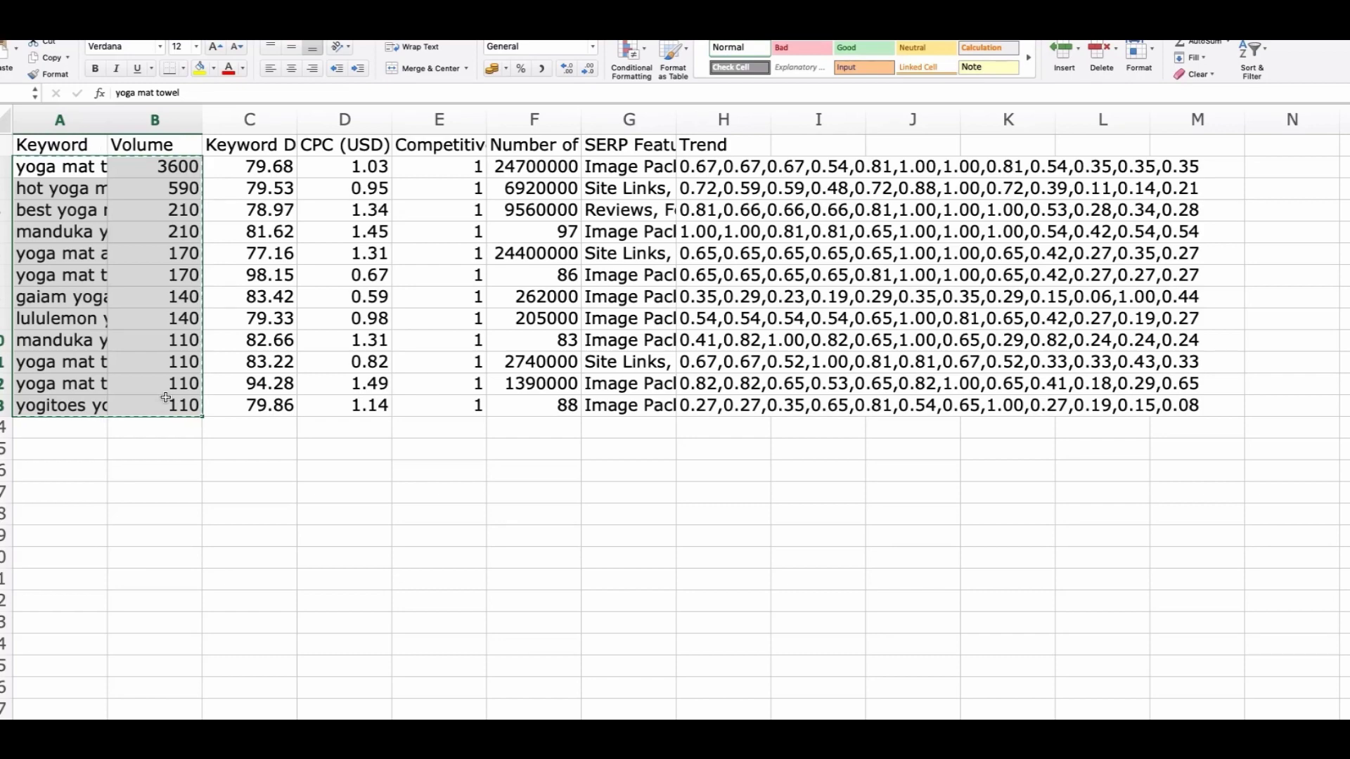
Switch to the keyword research workbook and paste the towel keywords and volumes beneath the Keyword and Search Volume headers
{"action": "key", "text": "ctrl+Right"}
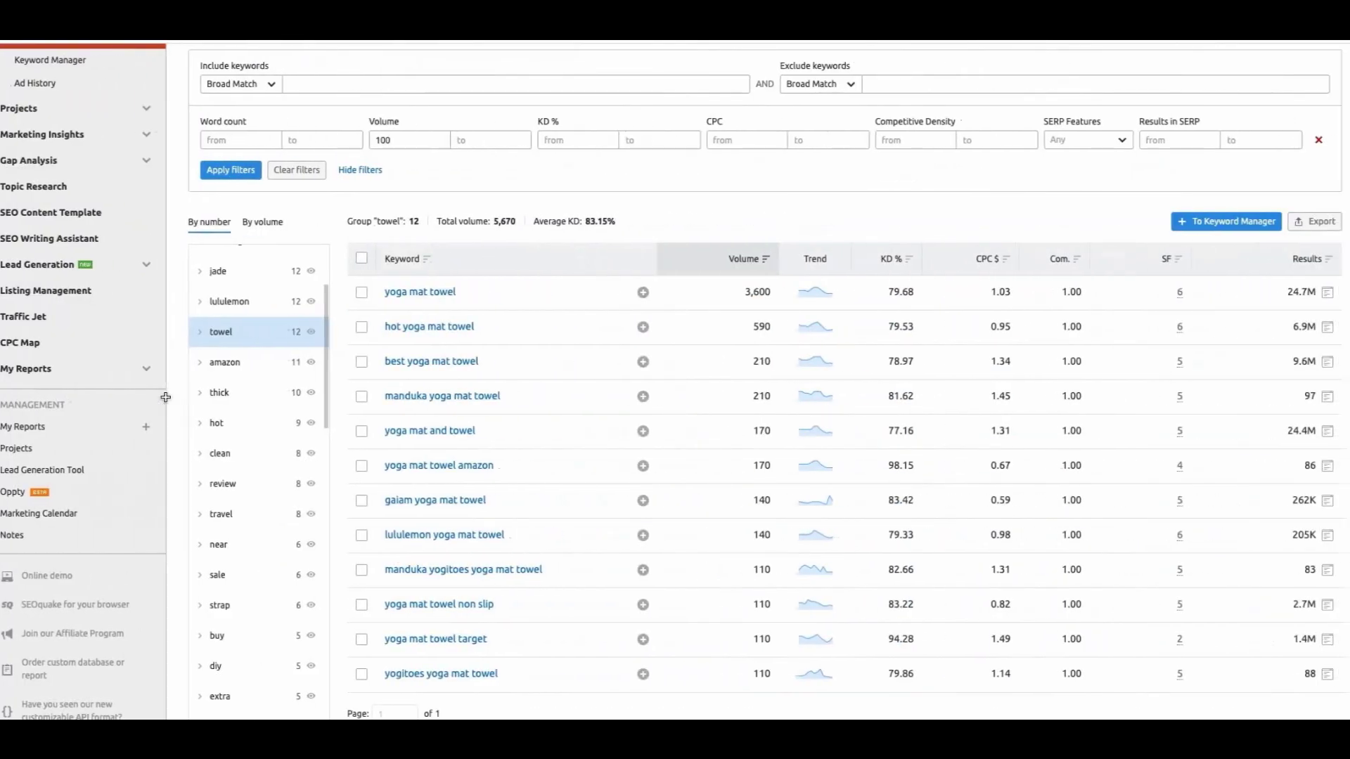
{"action": "key", "text": "ctrl+Right"}
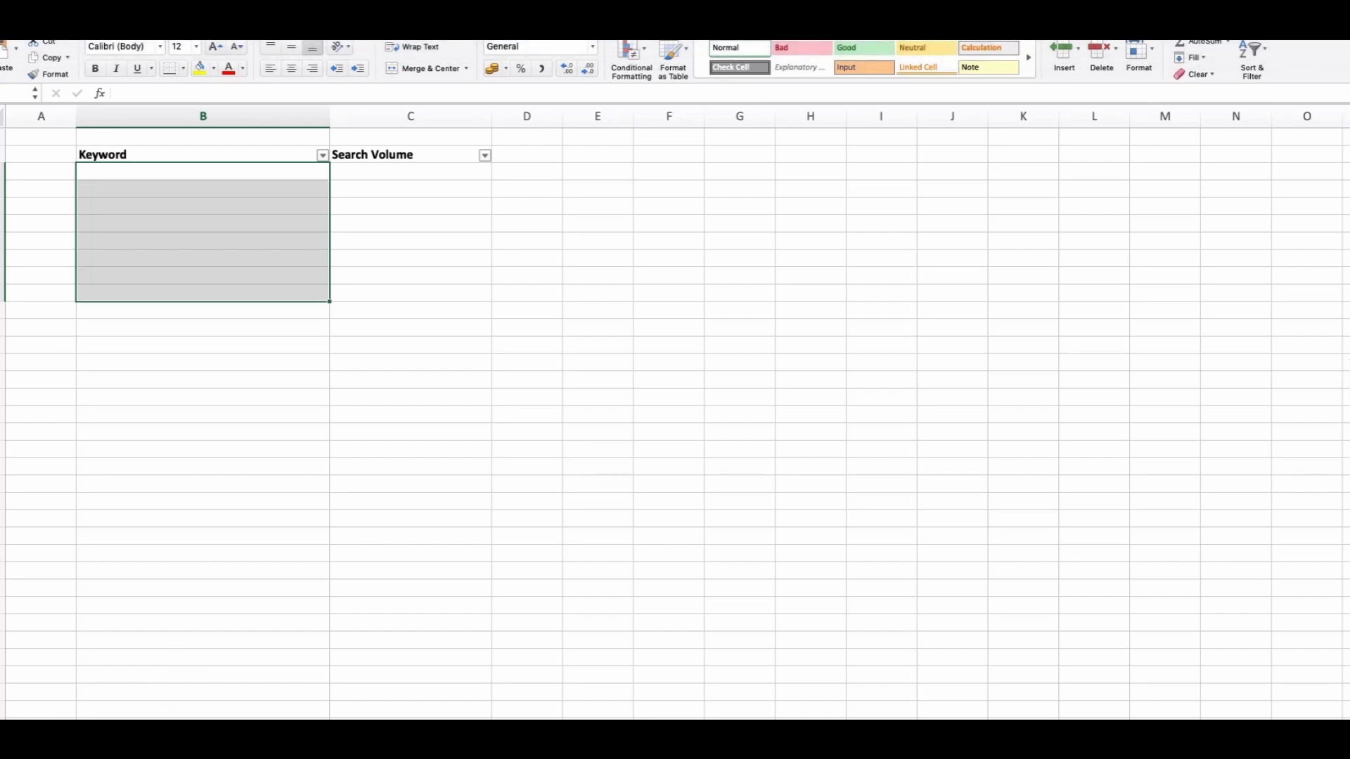
{"action": "scroll", "coordinate": [301, 642], "scroll_direction": "down", "scroll_amount": 1}
{"action": "left_click", "coordinate": [301, 643]}
{"action": "left_click", "coordinate": [392, 515]}
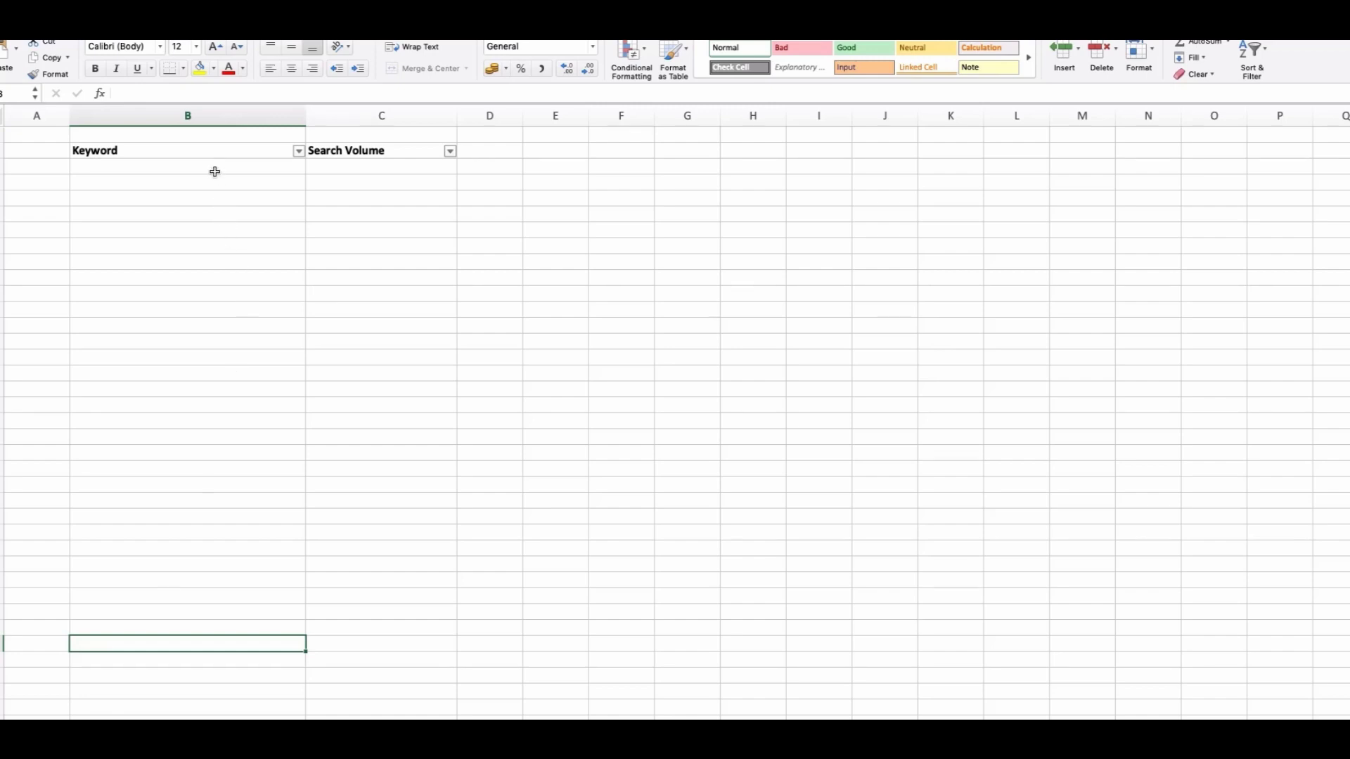
{"action": "left_click", "coordinate": [214, 169]}
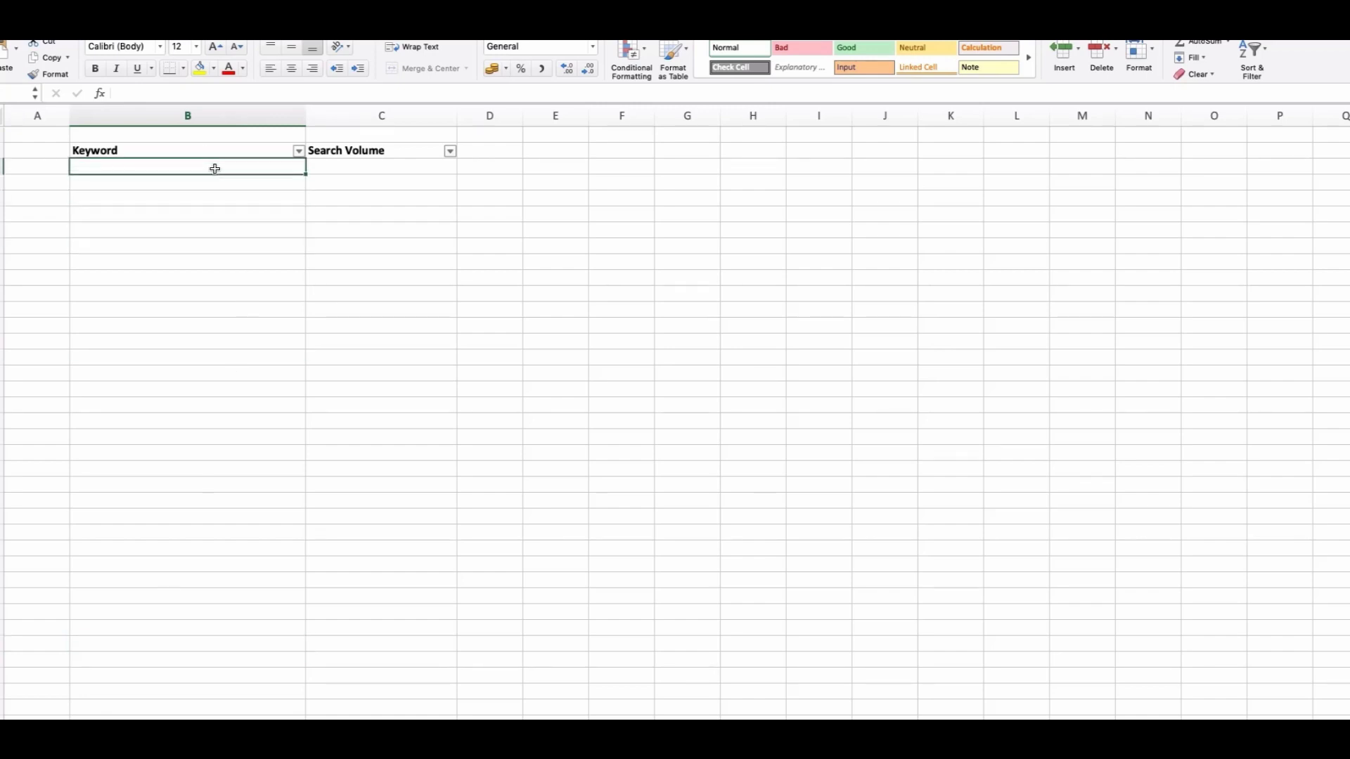
{"action": "key", "text": "super+v"}
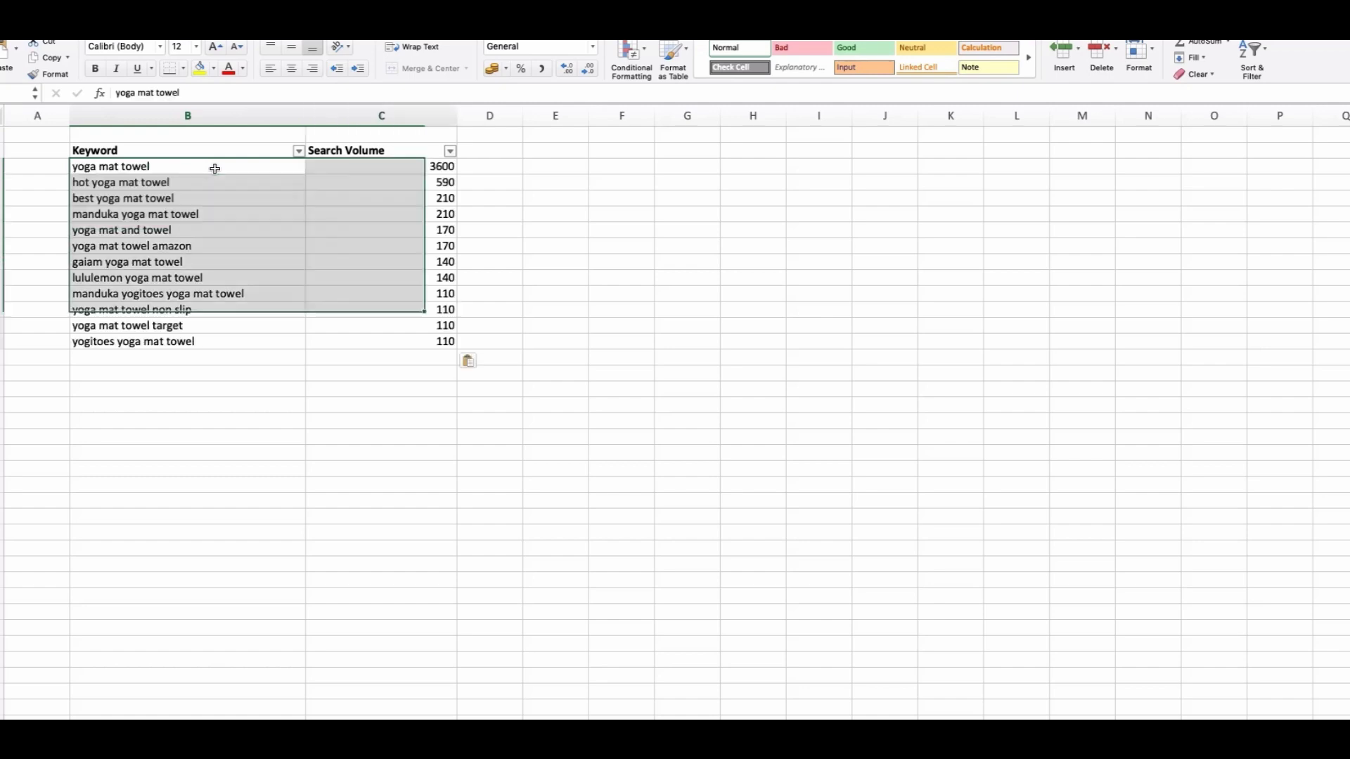
{"action": "left_click", "coordinate": [342, 544]}
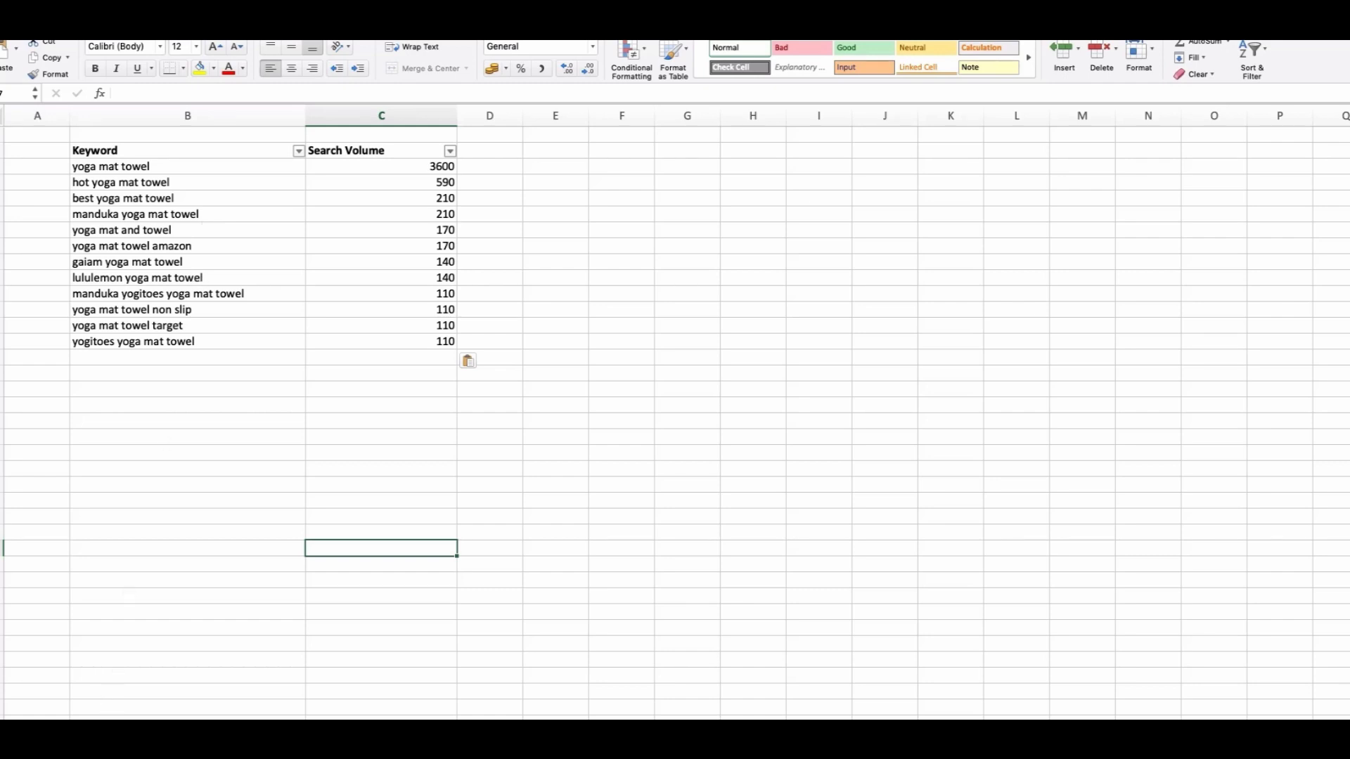
Rename the sheet that holds the towel keywords
{"action": "right_click", "coordinate": [133, 731]}
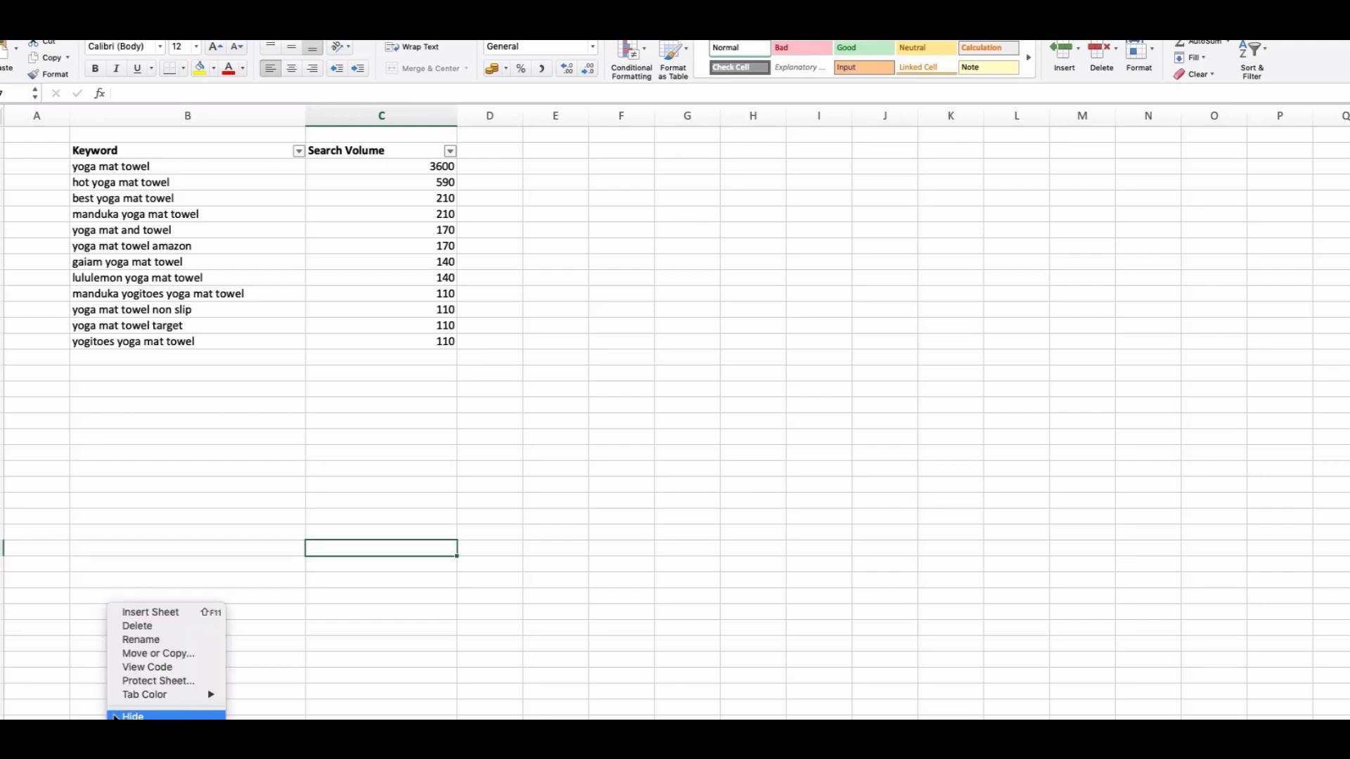
{"action": "left_click", "coordinate": [134, 639]}
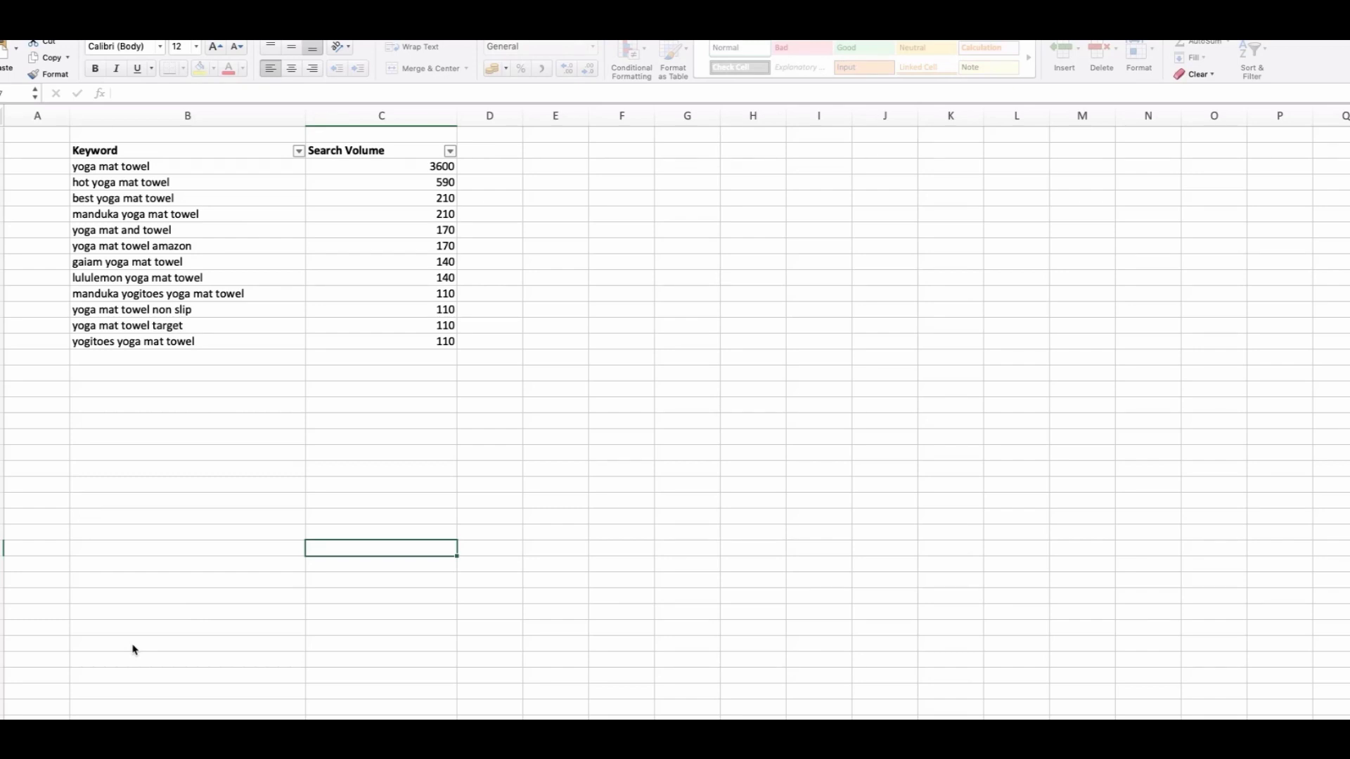
{"action": "left_click", "coordinate": [130, 623]}
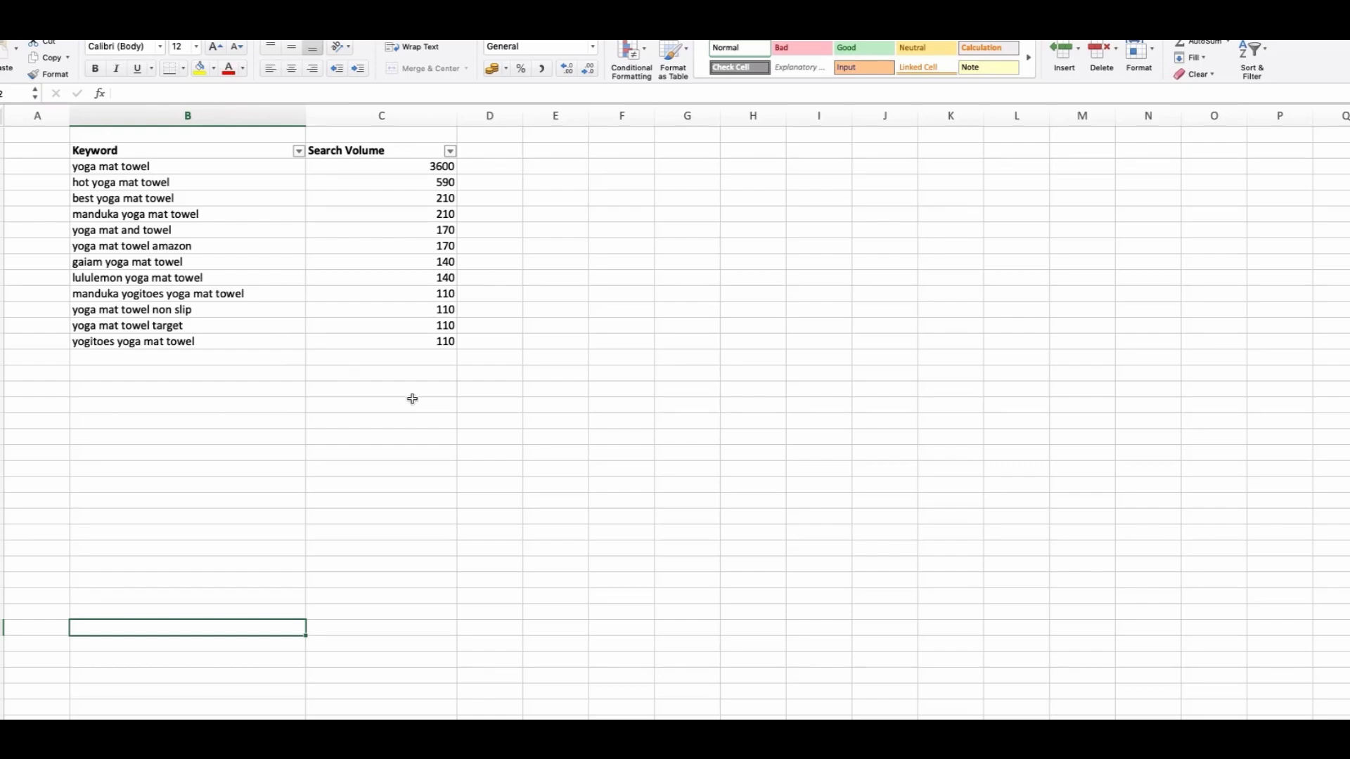
Return to Semrush, narrow the list to the "travel" group and export only this group as an XLSX file
{"action": "key", "text": "ctrl+Left"}
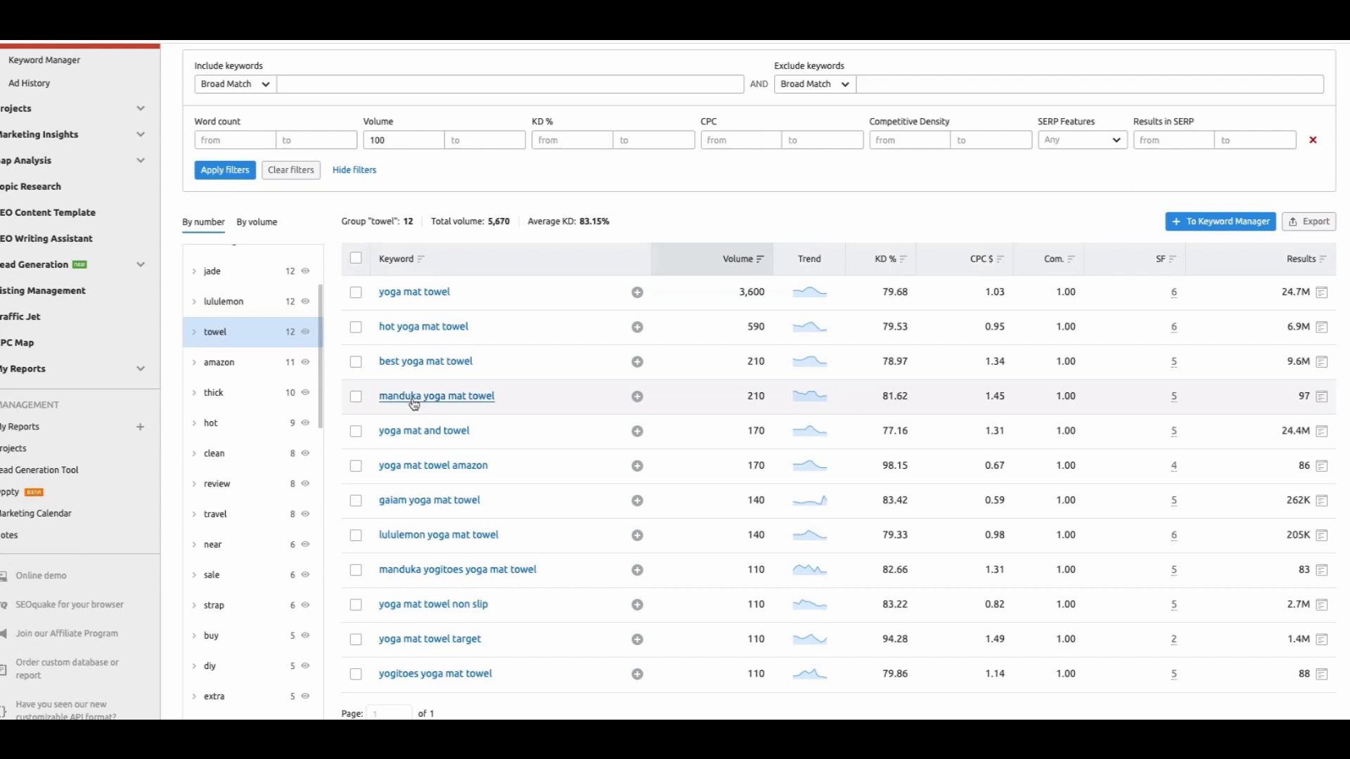
{"action": "left_click", "coordinate": [234, 514]}
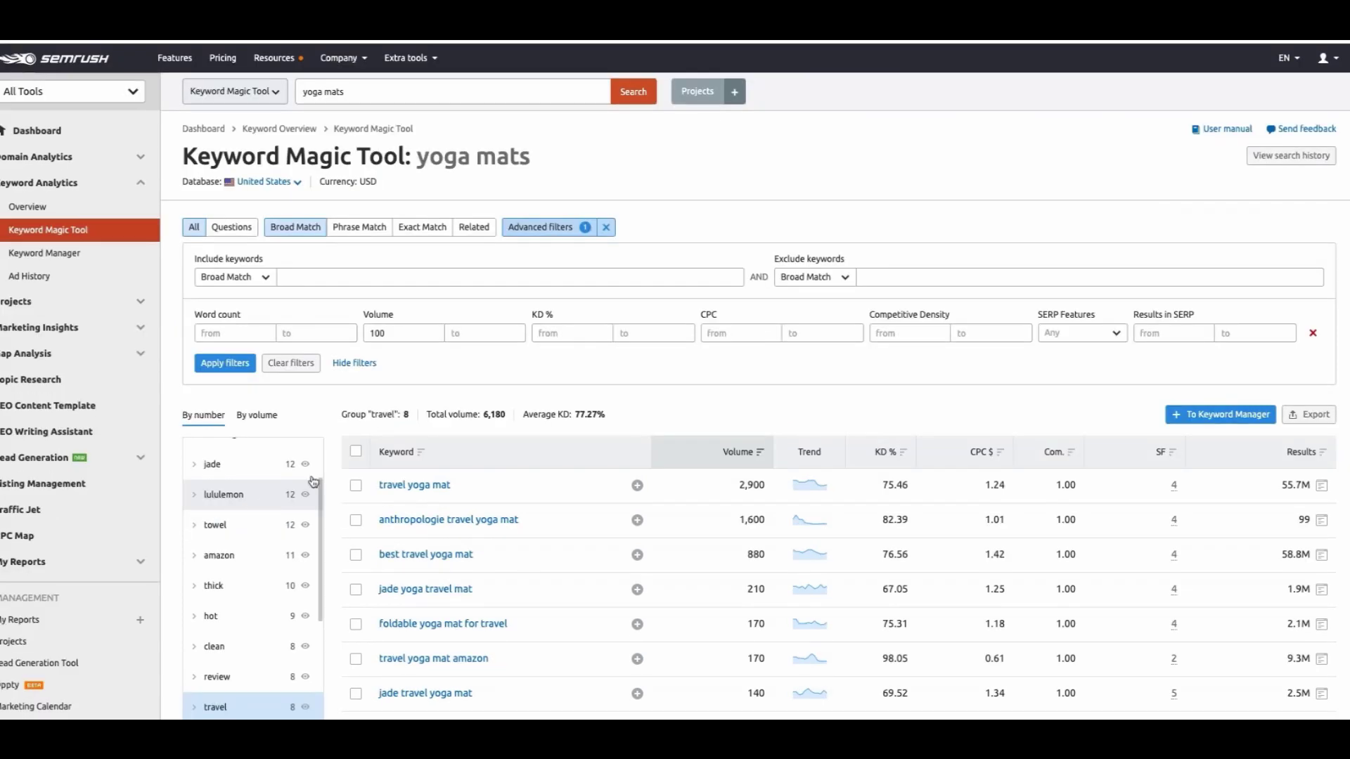
{"action": "scroll", "coordinate": [464, 485], "scroll_direction": "down", "scroll_amount": 2}
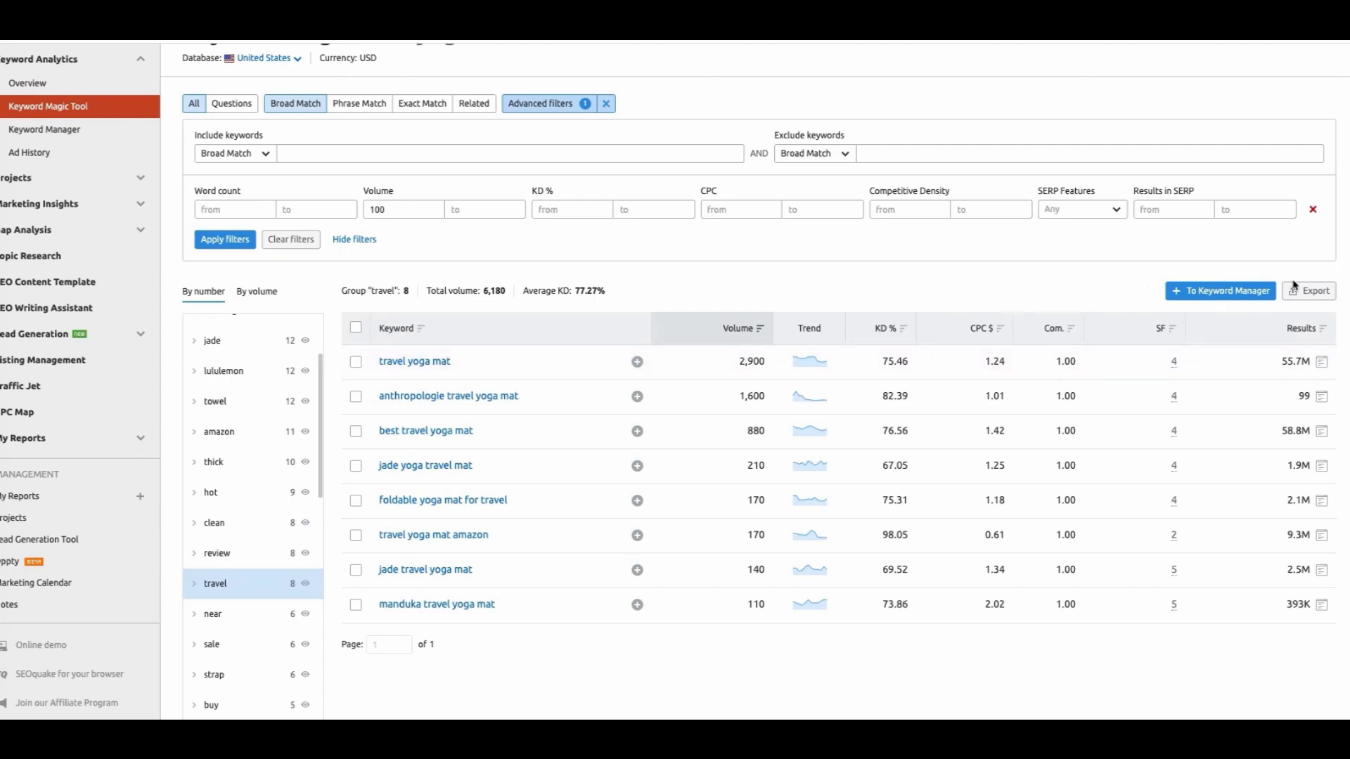
{"action": "left_click", "coordinate": [1312, 294]}
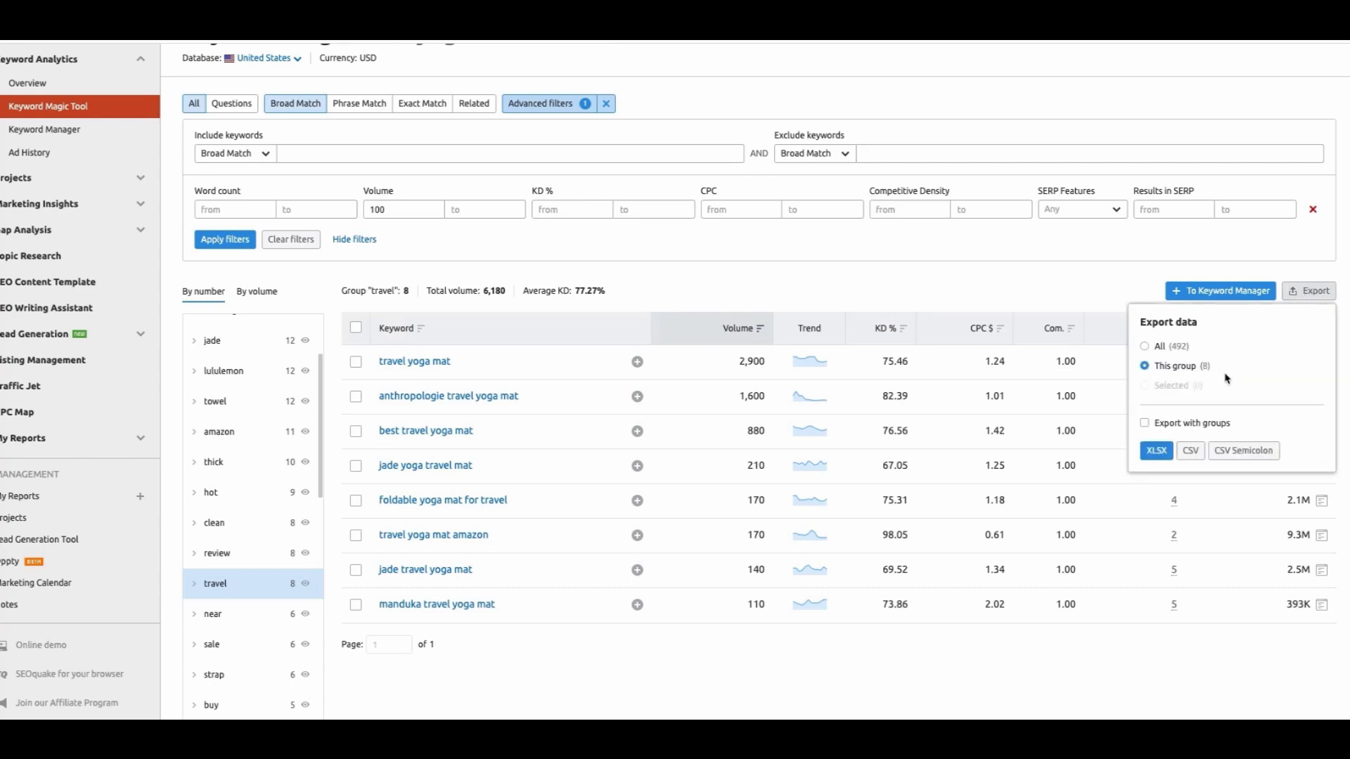
{"action": "left_click", "coordinate": [1155, 451]}
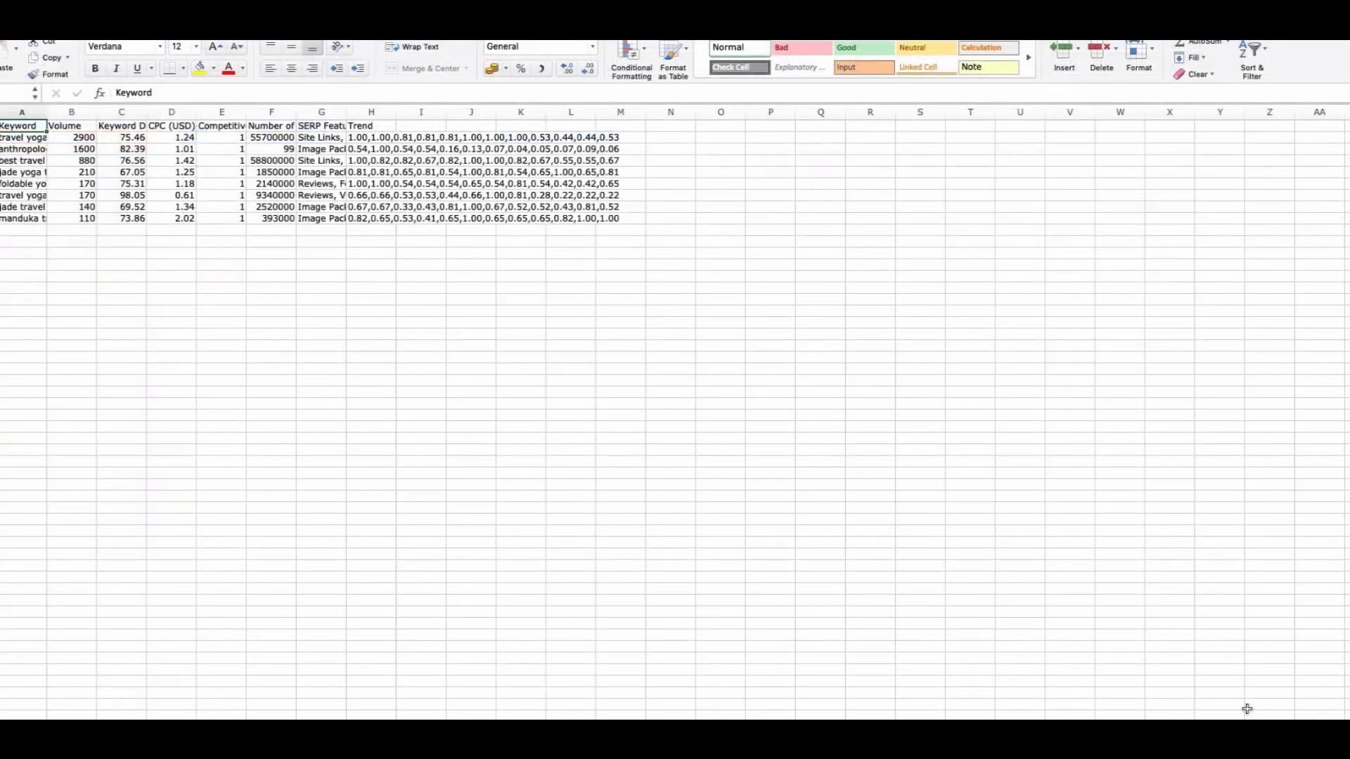
Copy the keyword and volume values of all travel keywords from the exported sheet, without the header row
{"action": "scroll", "coordinate": [675, 415], "scroll_direction": "up", "scroll_amount": 5}
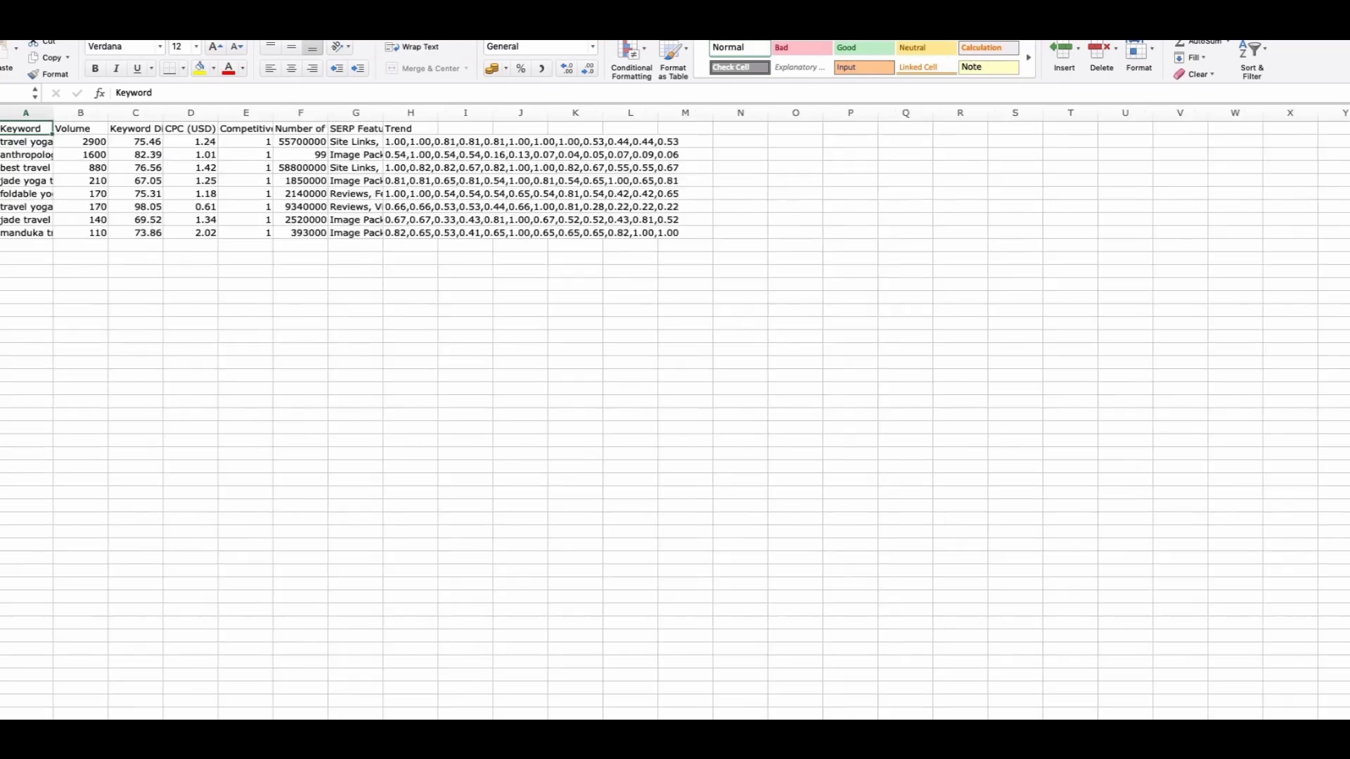
{"action": "scroll", "coordinate": [674, 415], "scroll_direction": "up", "scroll_amount": 5}
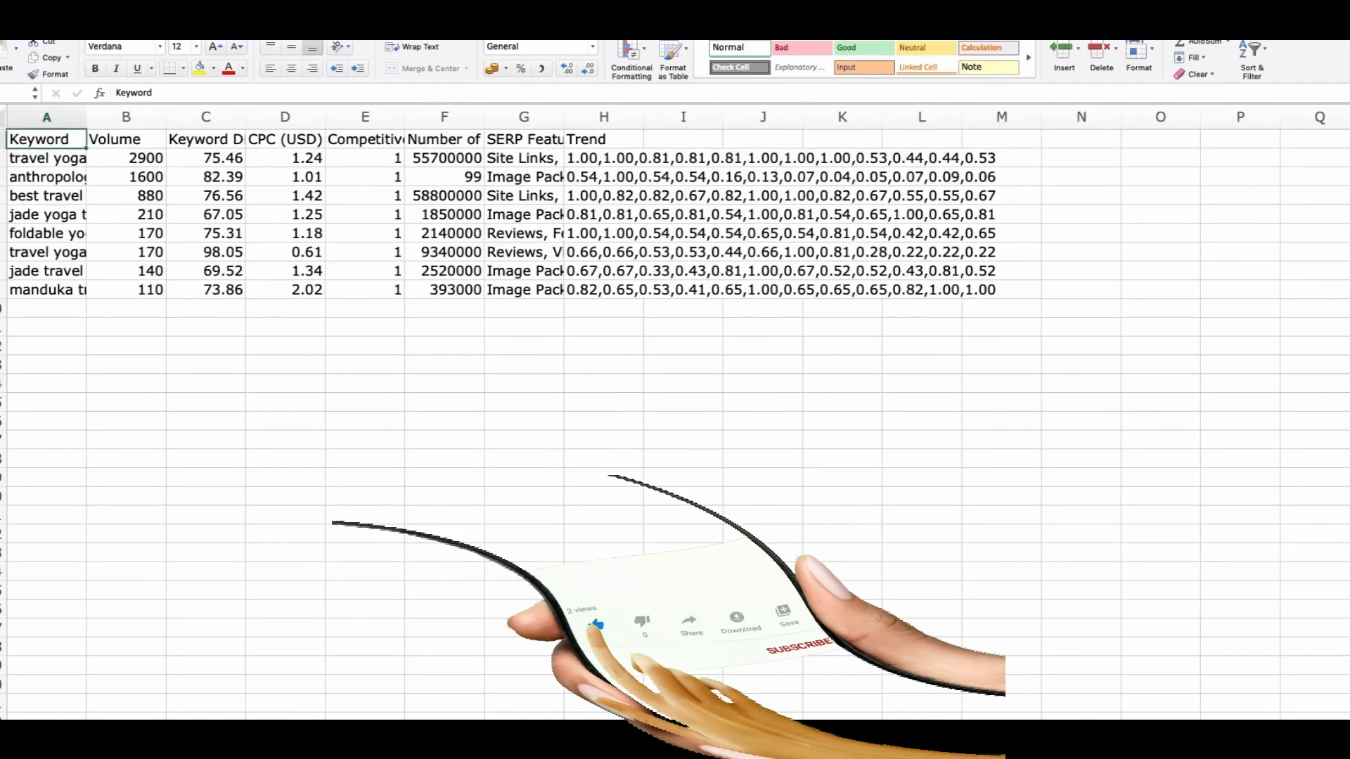
{"action": "scroll", "coordinate": [675, 415], "scroll_direction": "up", "scroll_amount": 2}
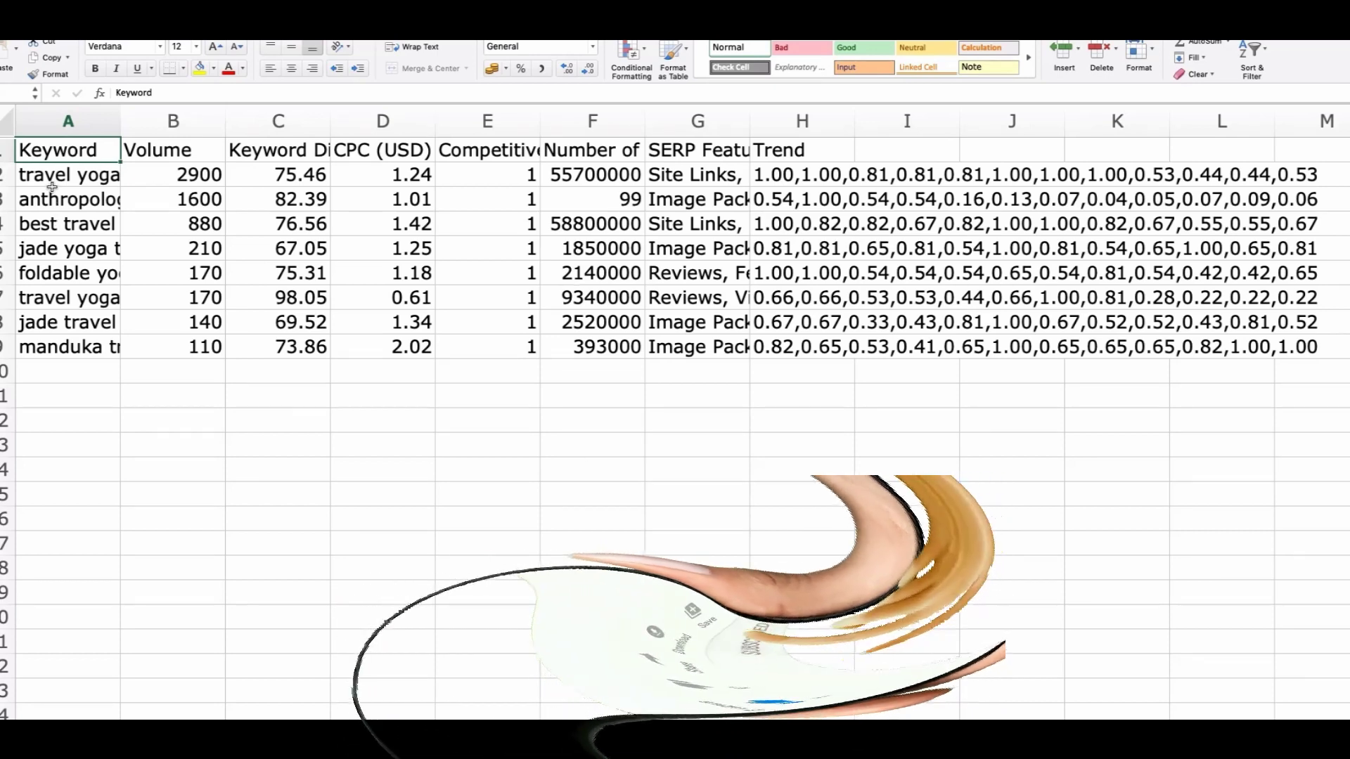
{"action": "left_click_drag", "start_coordinate": [51, 178], "coordinate": [150, 339]}
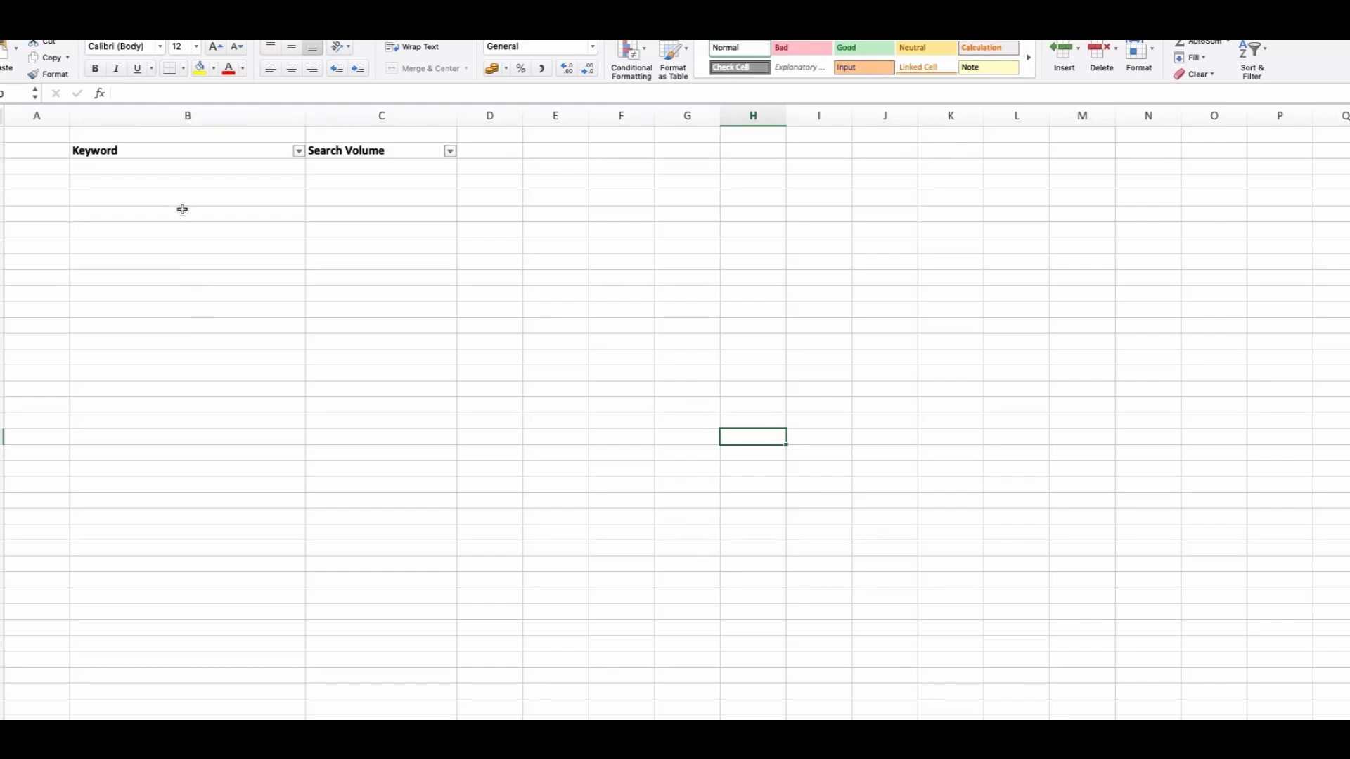
Paste the travel keywords and volumes into the research workbook's empty sheet, beneath the Keyword and Search Volume headers
{"action": "left_click", "coordinate": [162, 169]}
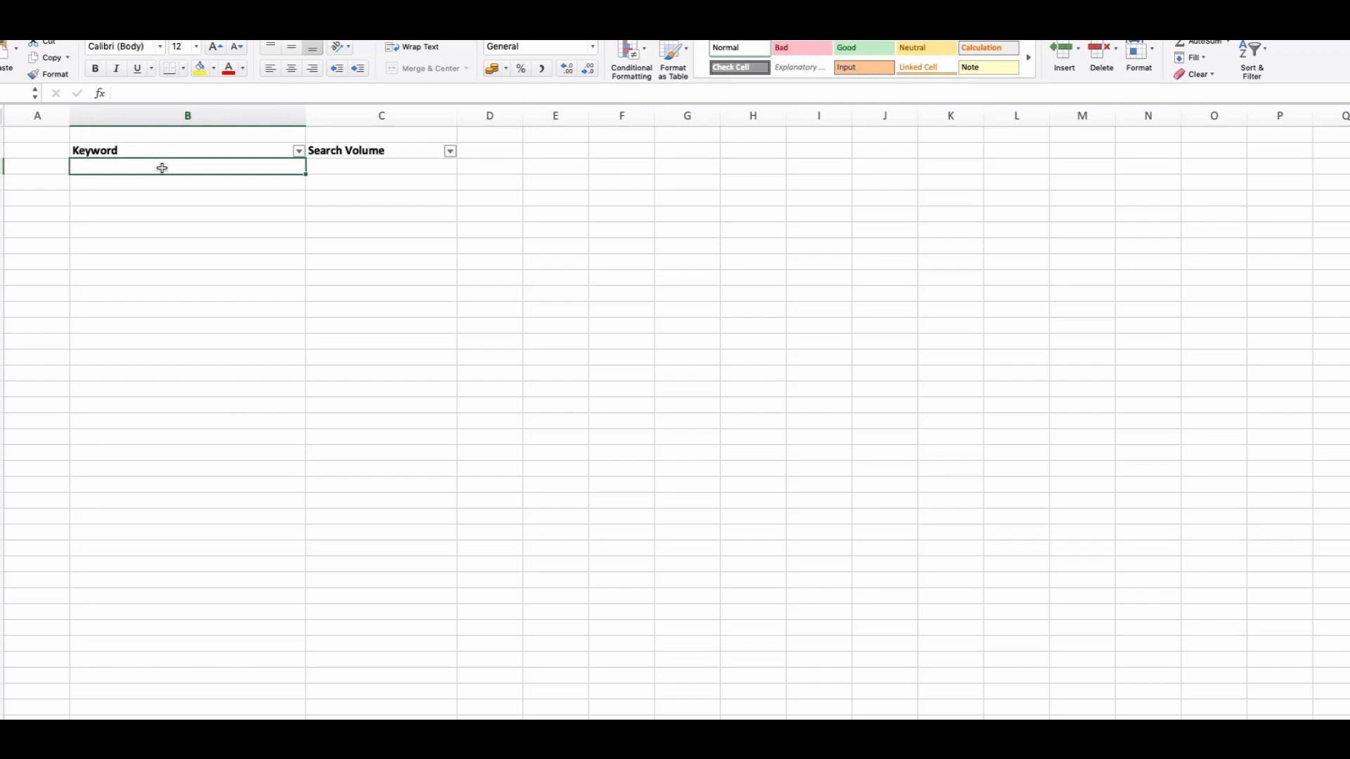
{"action": "type", "text": "travel yoga mat\t2900 anthropologie travel yoga mat\t1600 best travel yoga mat\t880 jade yoga travel mat\t210 foldable yoga mat for travel\t170 travel yoga mat amazon\t170 jade travel yoga mat\t140 manduka travel yoga mat\t110"}
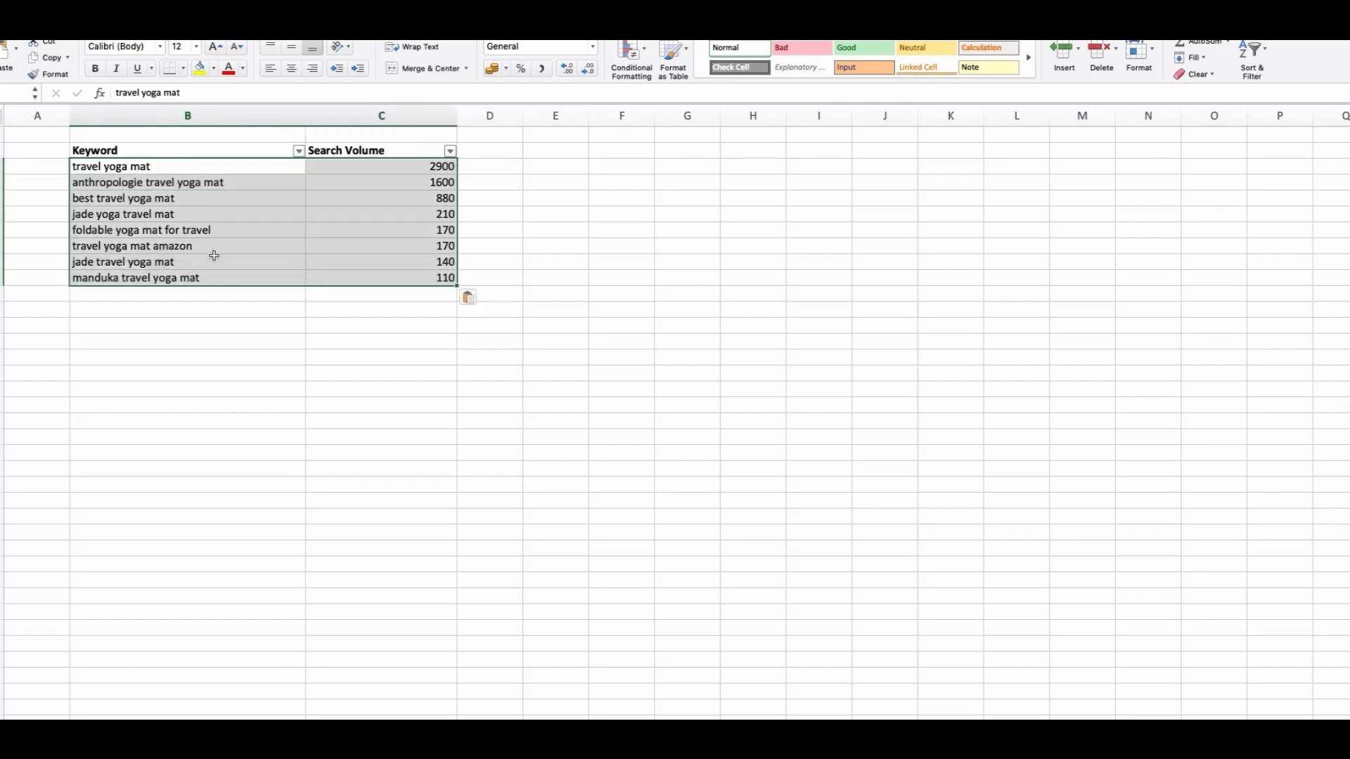
{"action": "left_click", "coordinate": [198, 649]}
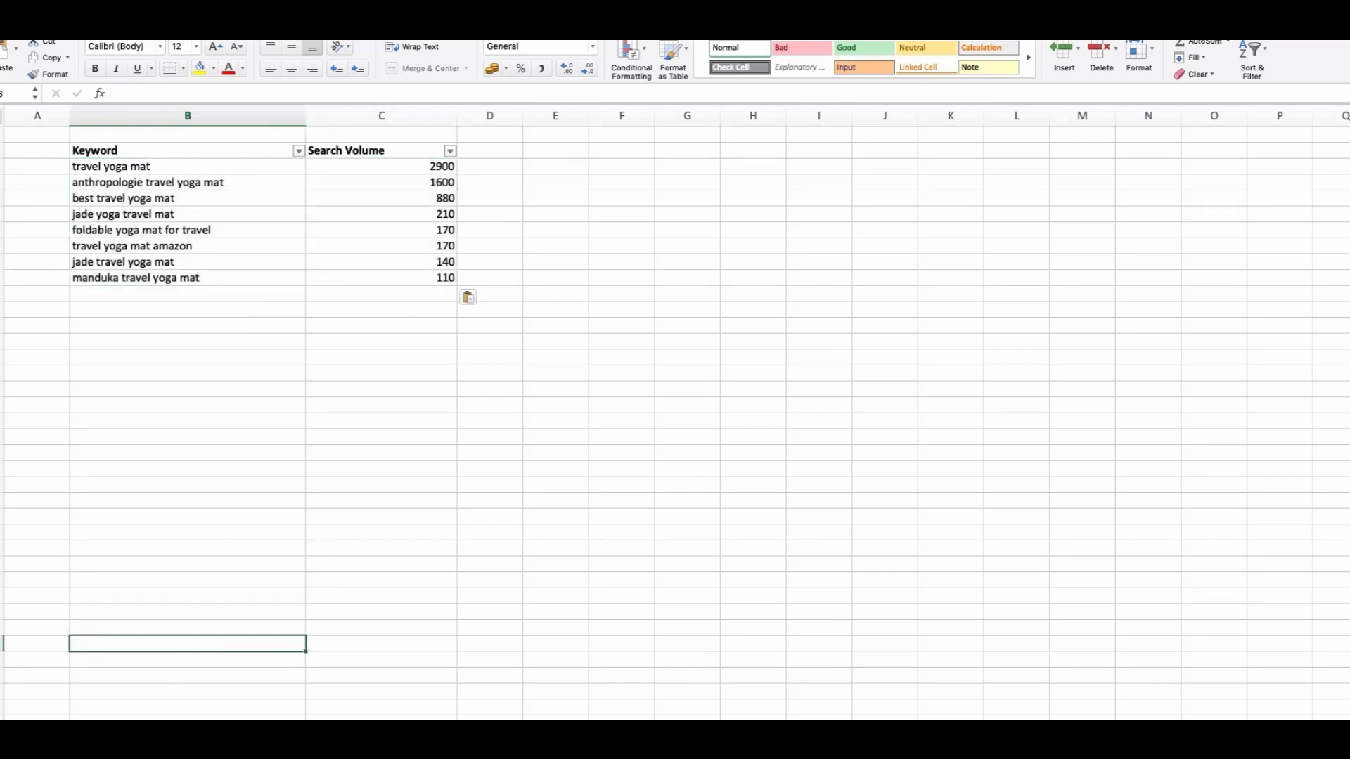
Rename the sheet that holds the travel yoga mat keywords
{"action": "right_click", "coordinate": [163, 727]}
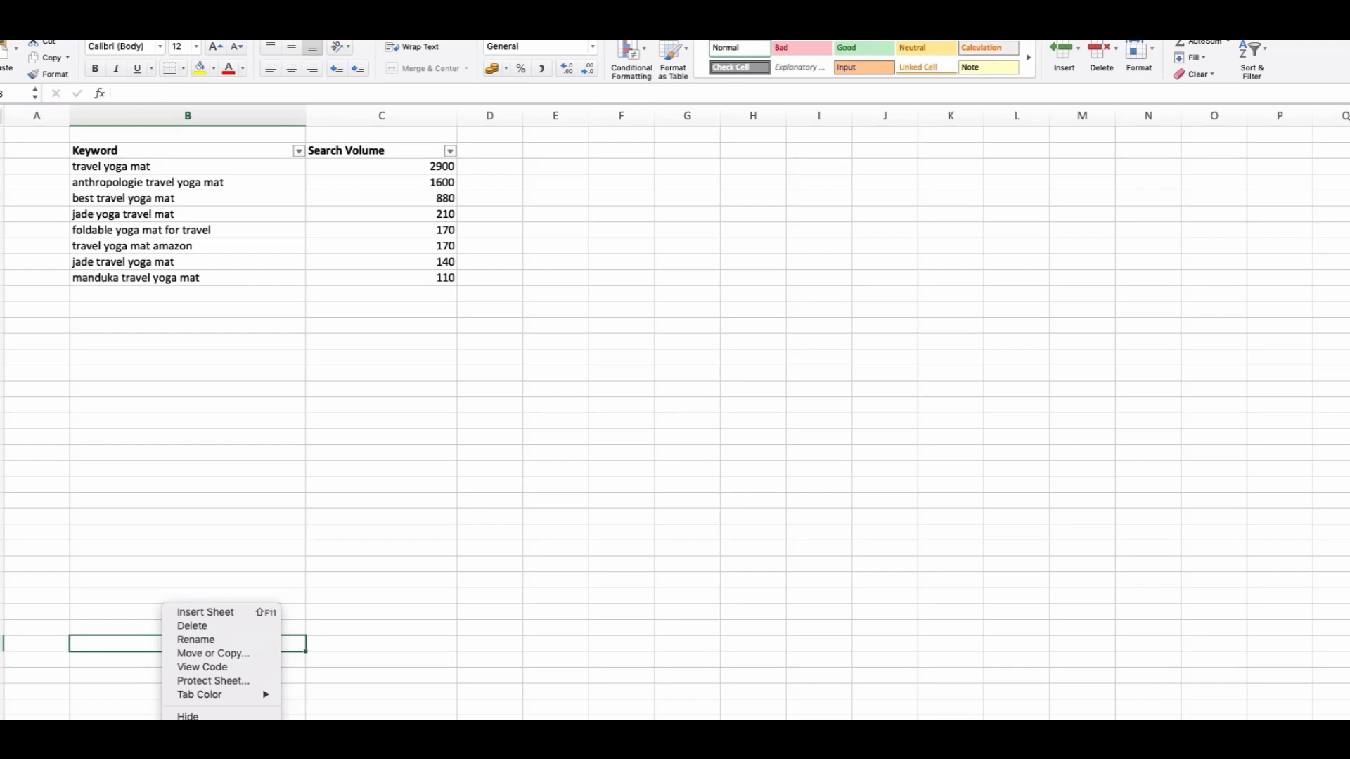
{"action": "left_click", "coordinate": [188, 640]}
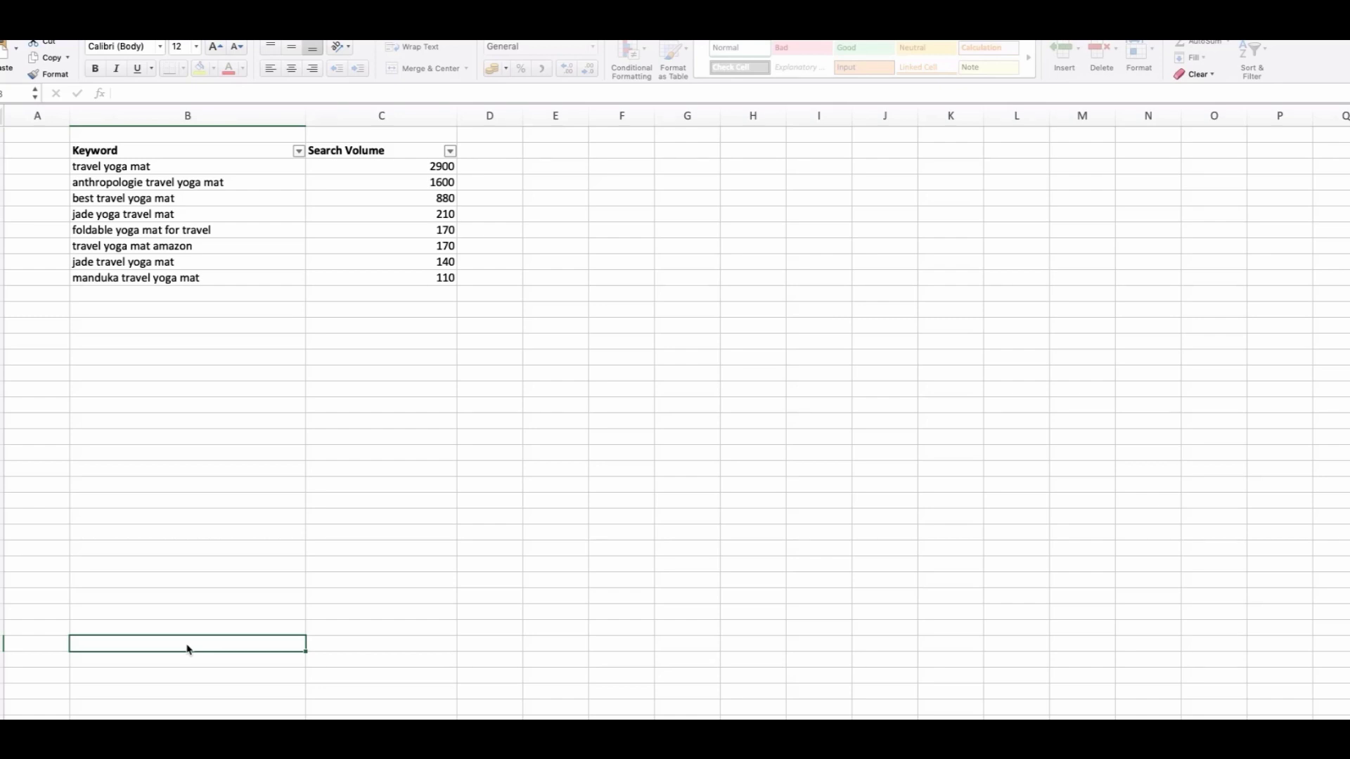
{"action": "left_click", "coordinate": [232, 555]}
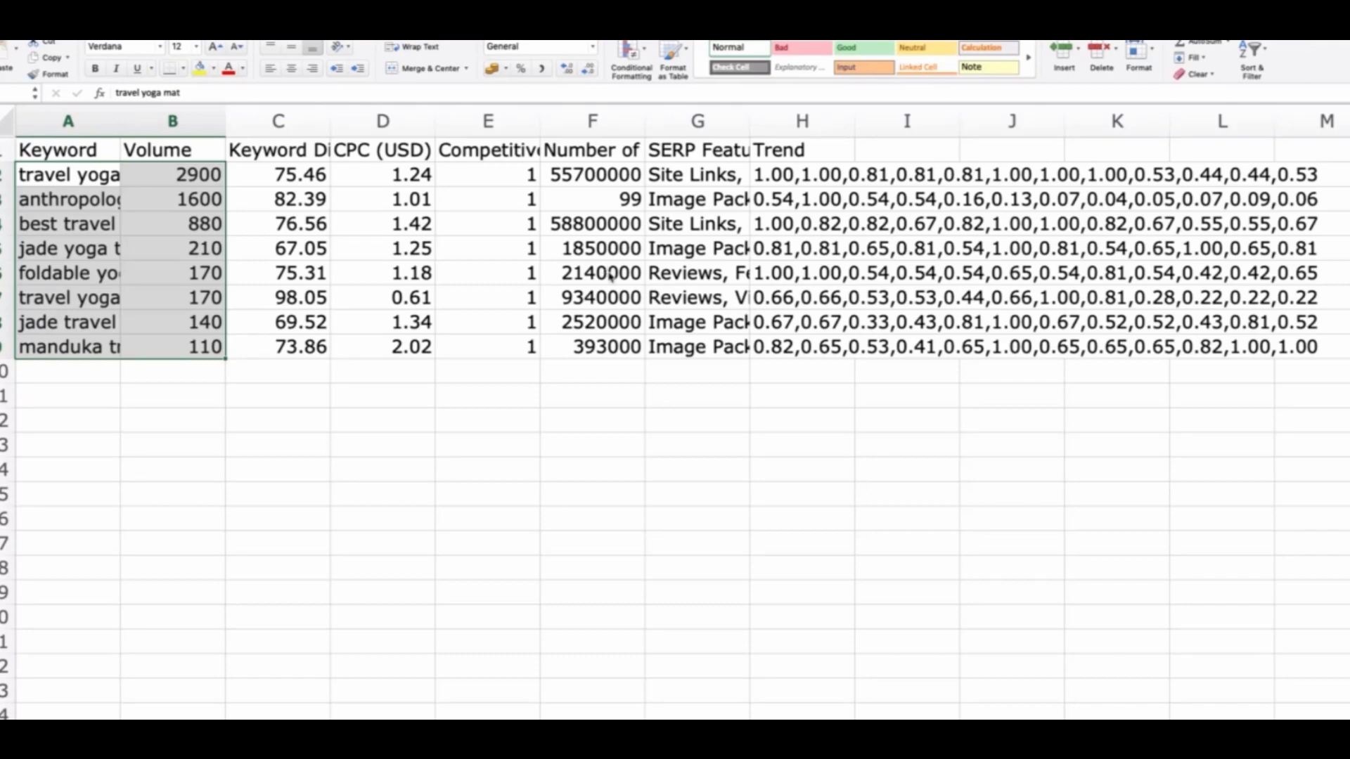
Return to Semrush and look through the remaining yoga mat keyword groups listed below "travel" for further category ideas
{"action": "key", "text": "ctrl+Right"}
{"action": "key", "text": "ctrl+Right"}
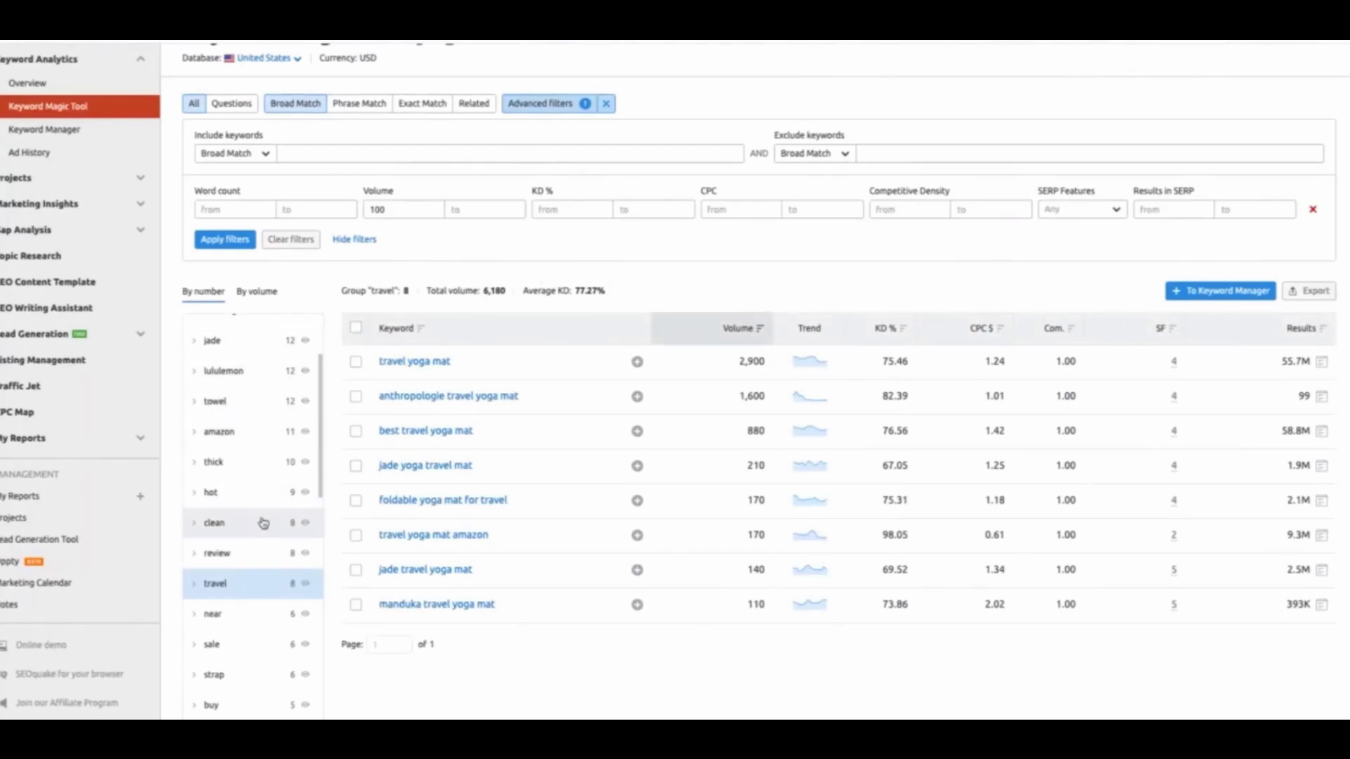
{"action": "scroll", "coordinate": [263, 523], "scroll_direction": "down", "scroll_amount": 1}
{"action": "scroll", "coordinate": [263, 522], "scroll_direction": "down", "scroll_amount": 1}
{"action": "scroll", "coordinate": [263, 522], "scroll_direction": "down", "scroll_amount": 5}
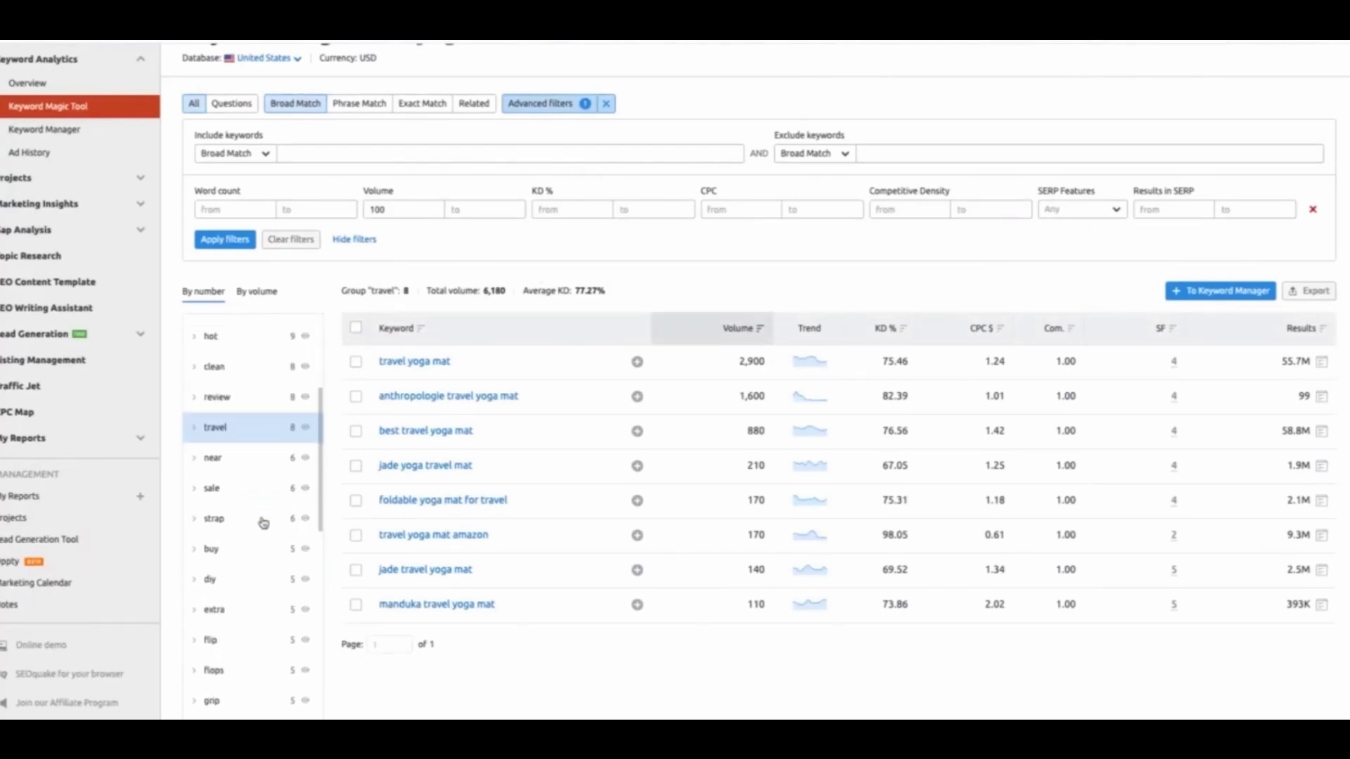
{"action": "scroll", "coordinate": [263, 522], "scroll_direction": "down", "scroll_amount": 2}
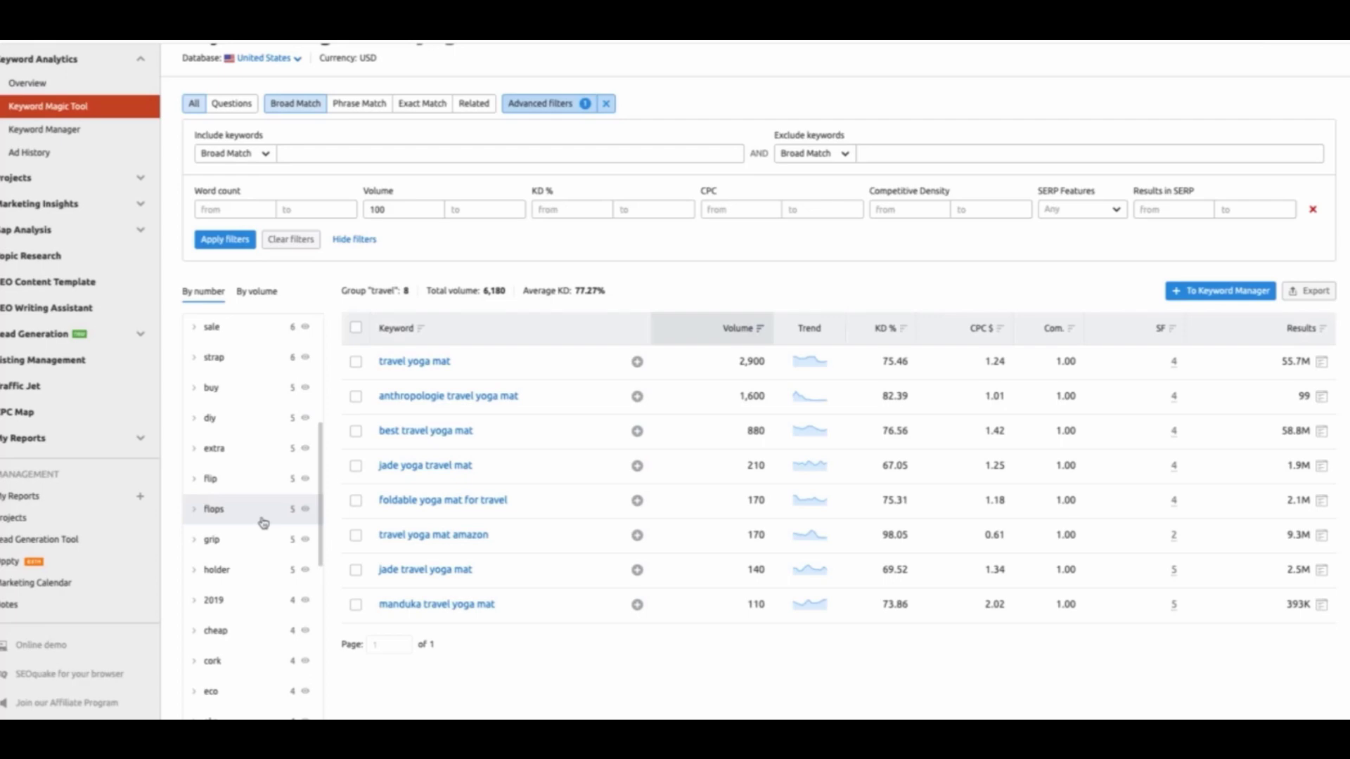
Switch to the Yogamatters Travel Yoga Mats page and examine the shop's Mats & Bags and Equipment & Accessories categories
{"action": "key", "text": "ctrl+Right"}
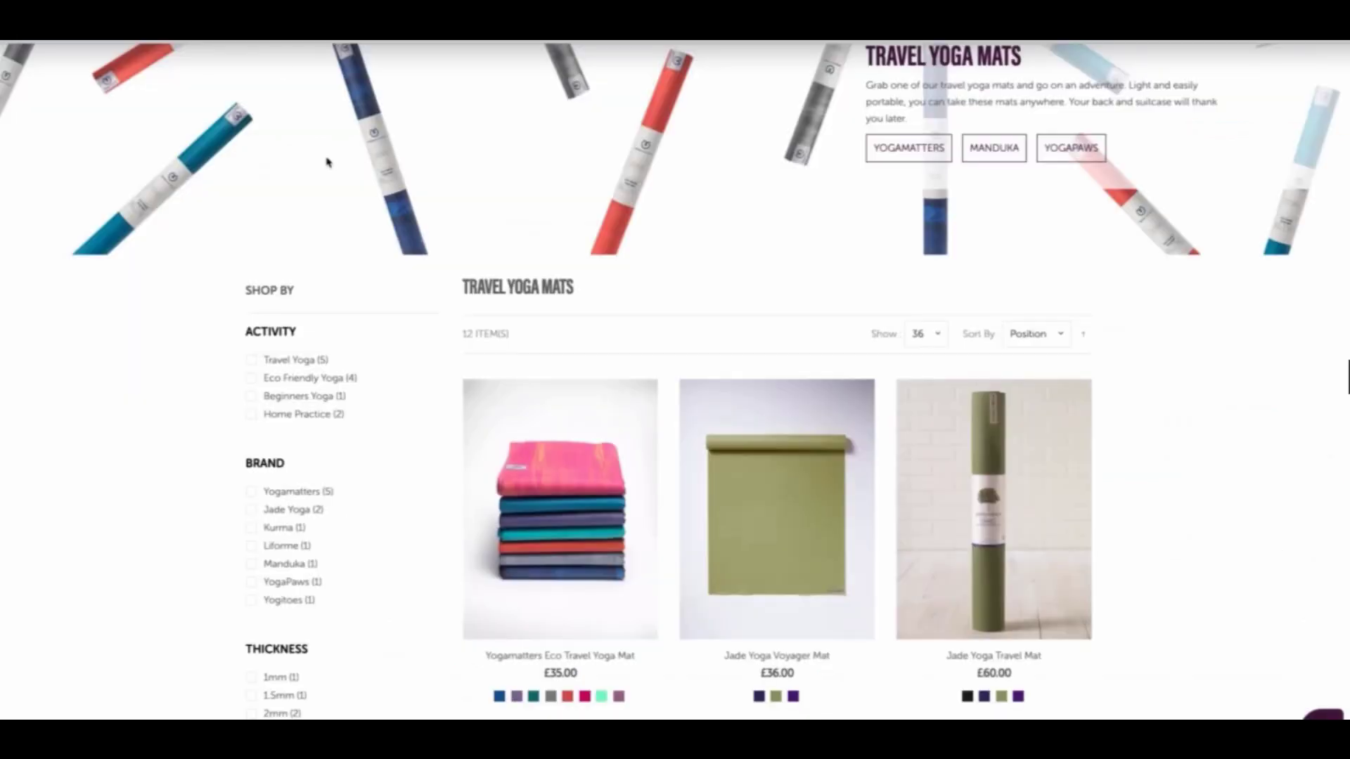
{"action": "scroll", "coordinate": [326, 159], "scroll_direction": "up", "scroll_amount": 2}
{"action": "scroll", "coordinate": [326, 159], "scroll_direction": "up", "scroll_amount": 1}
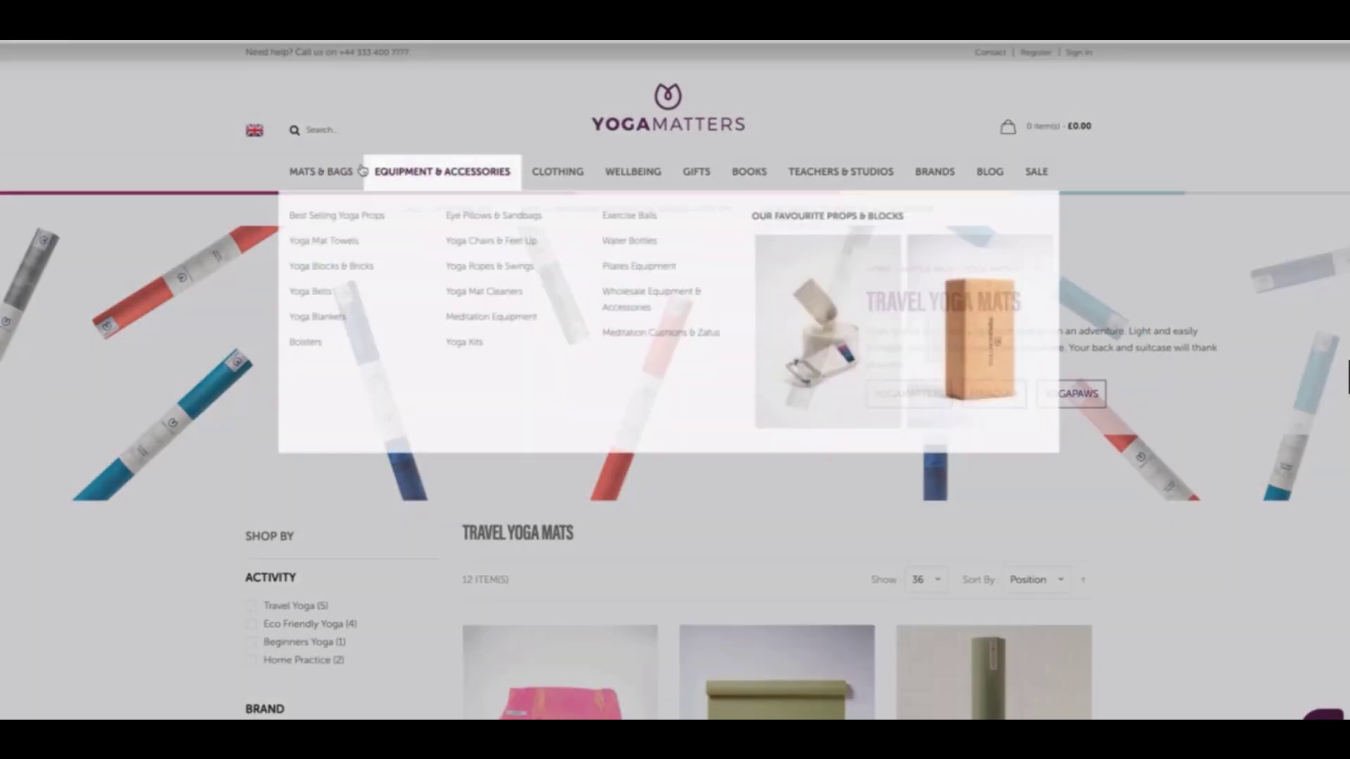
{"action": "mouse_move", "coordinate": [353, 173]}
{"action": "mouse_move", "coordinate": [413, 175]}
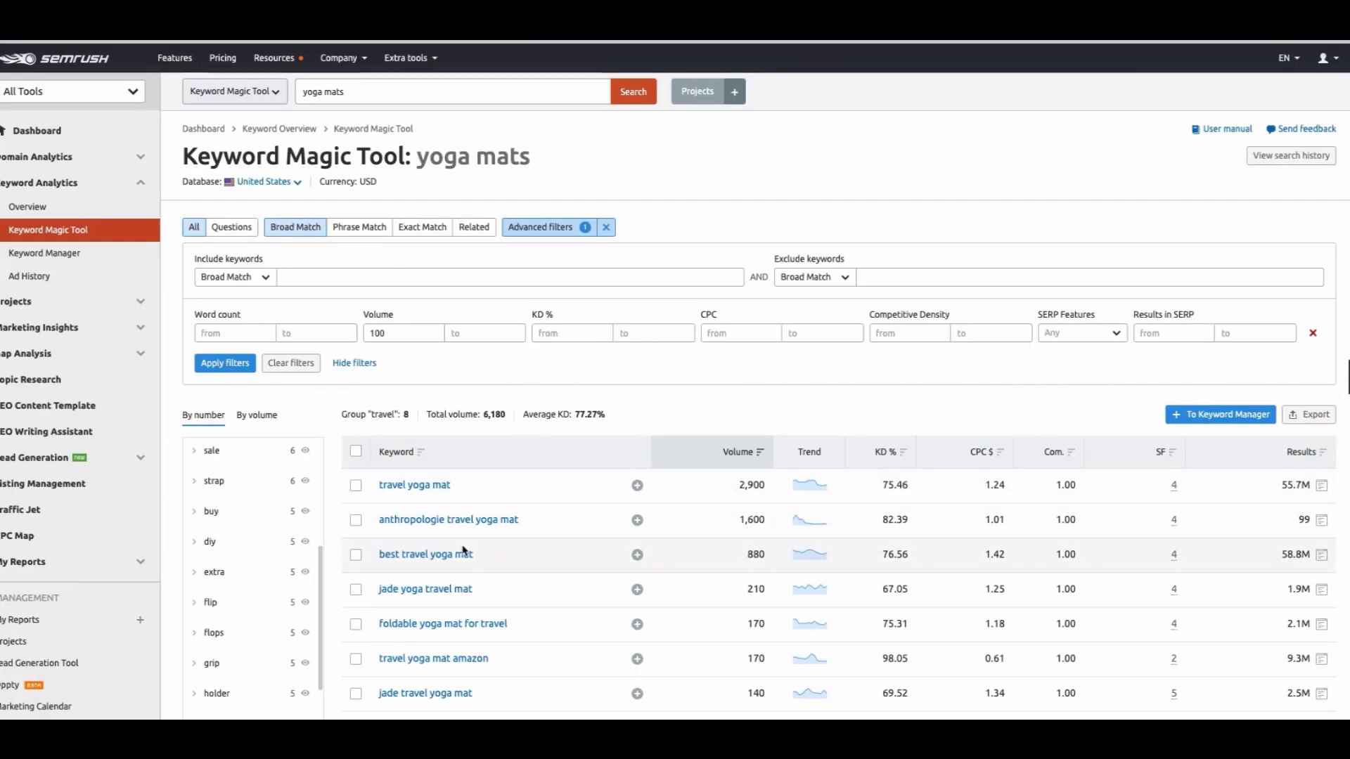
Return to the Semrush Keyword Magic Tool results for yoga mats and review the keyword groups again
{"action": "scroll", "coordinate": [464, 549], "scroll_direction": "down", "scroll_amount": 1}
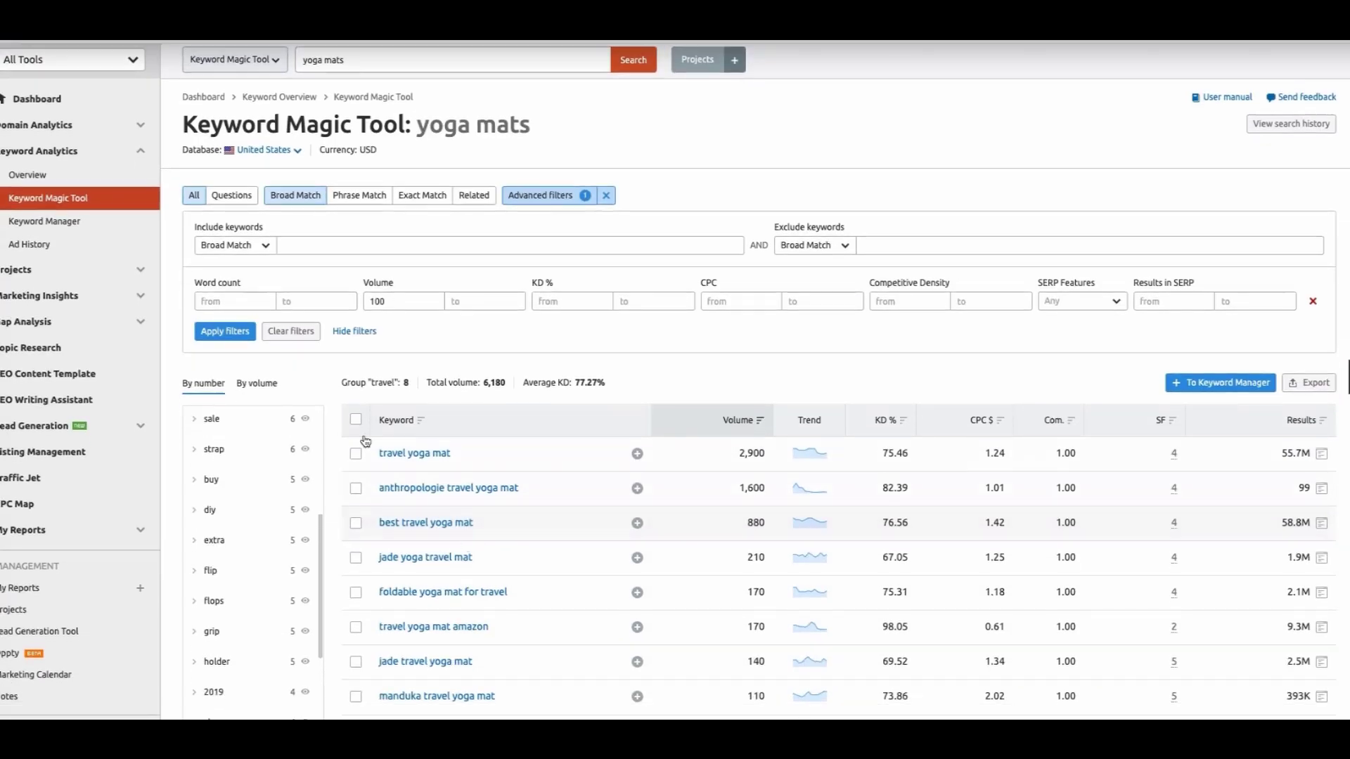